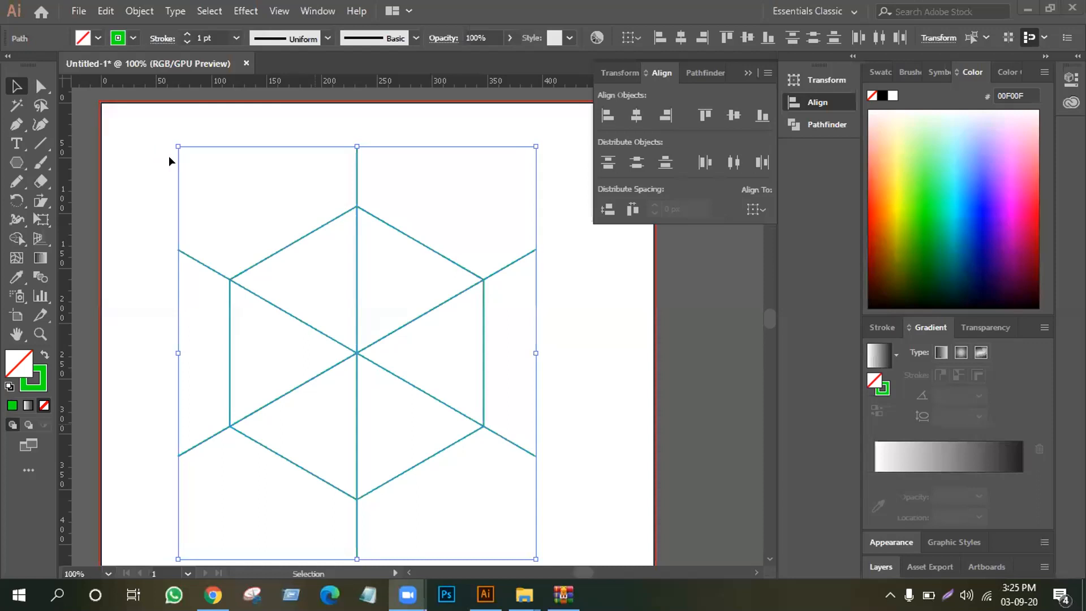
Try dividing the hexagon along its crossing lines with Pathfinder, and undo back to the hexagon with one vertical line
click(705, 73)
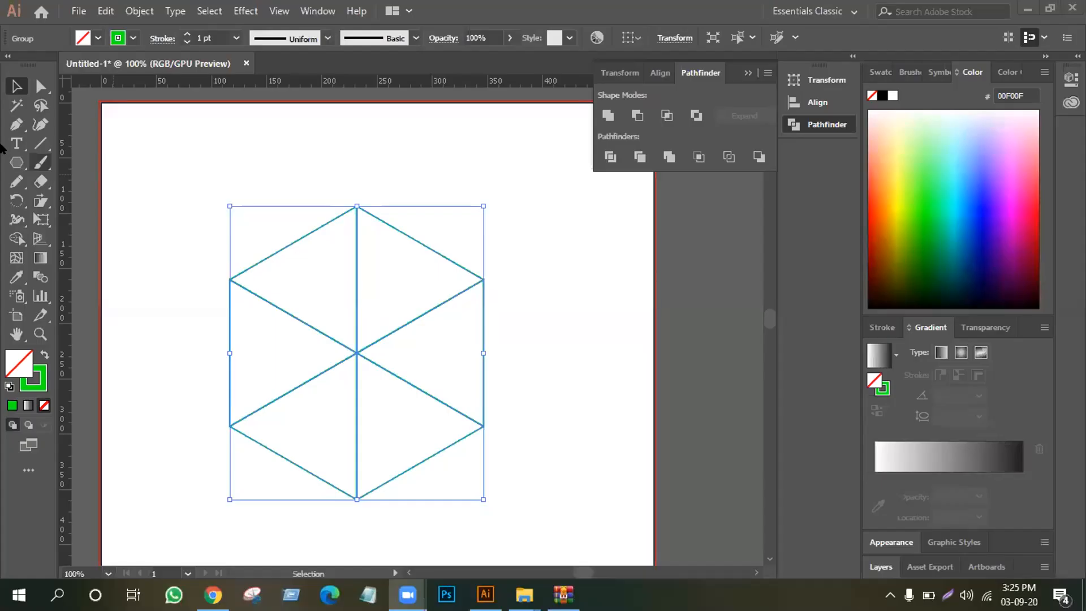
click(2, 145)
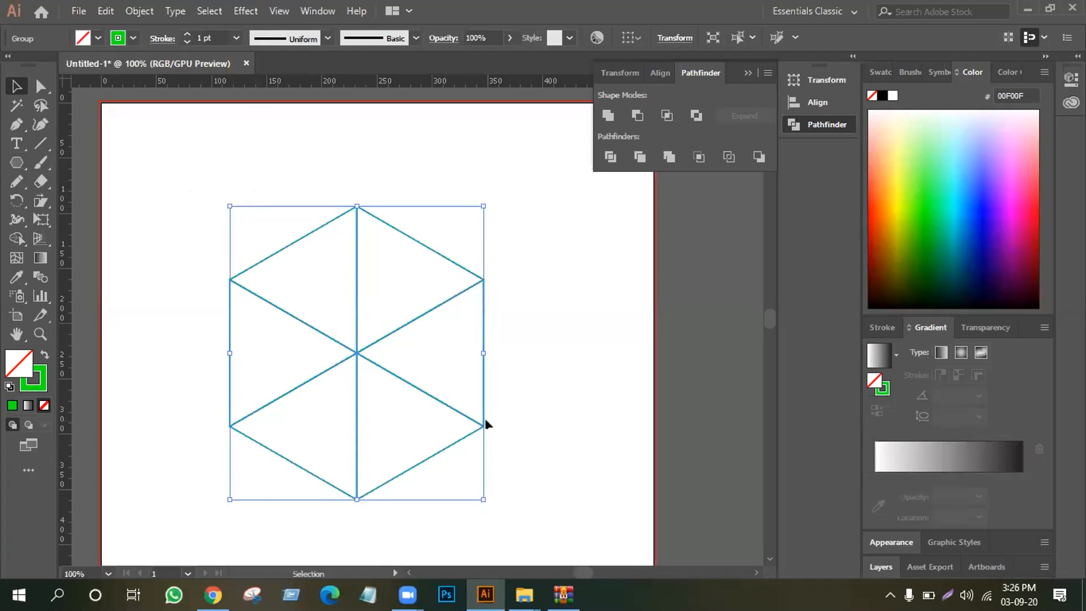
key(ctrl+z)
key(ctrl+z)
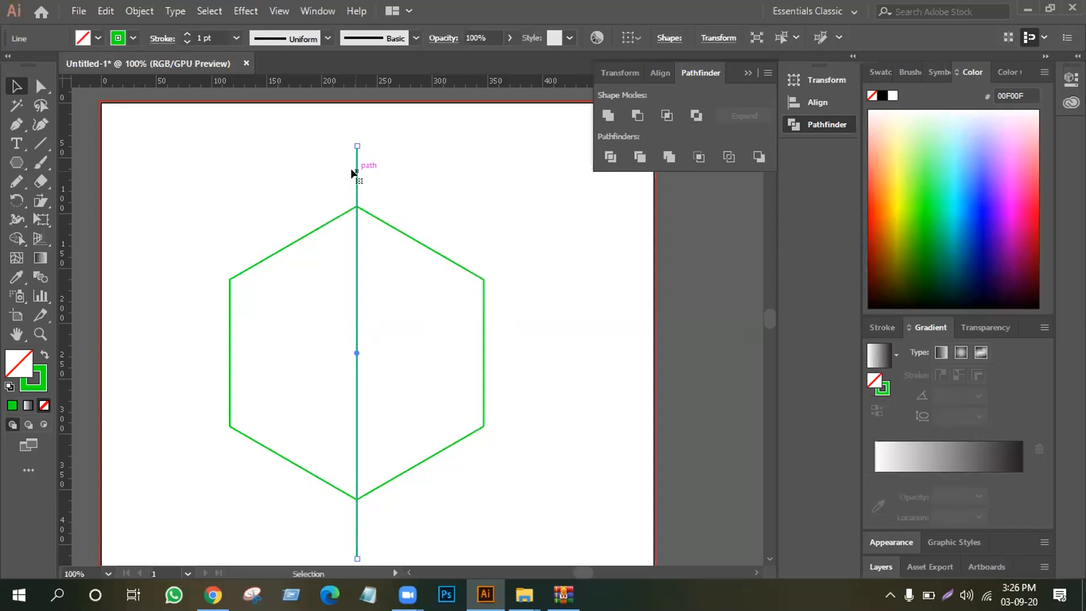
Rotate a copy of the vertical line by 60° and repeat the transformation for a third line through the hexagon's corners
double_click(17, 200)
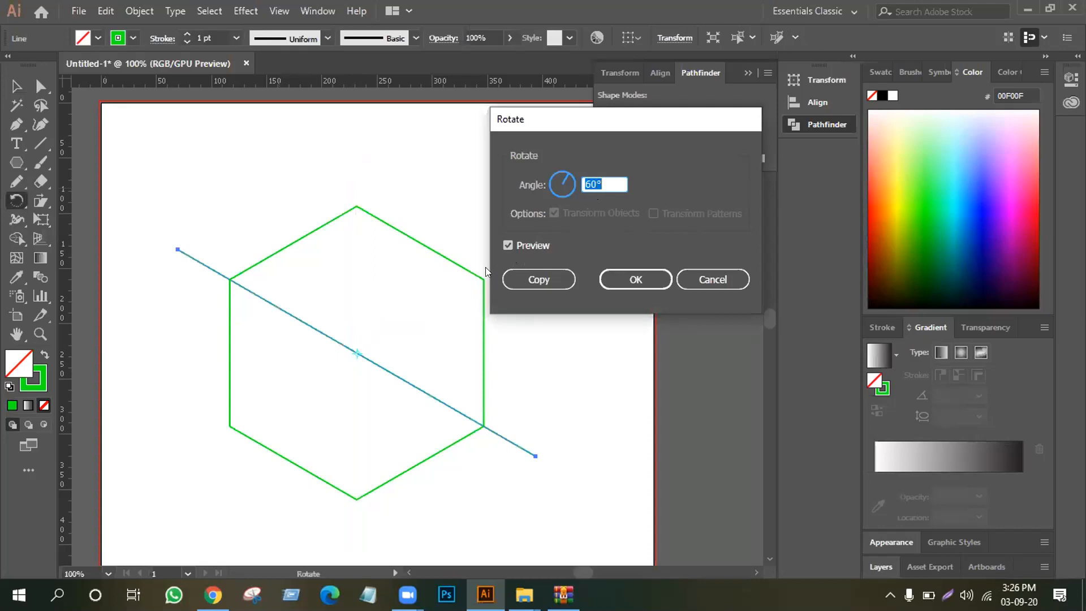
click(536, 282)
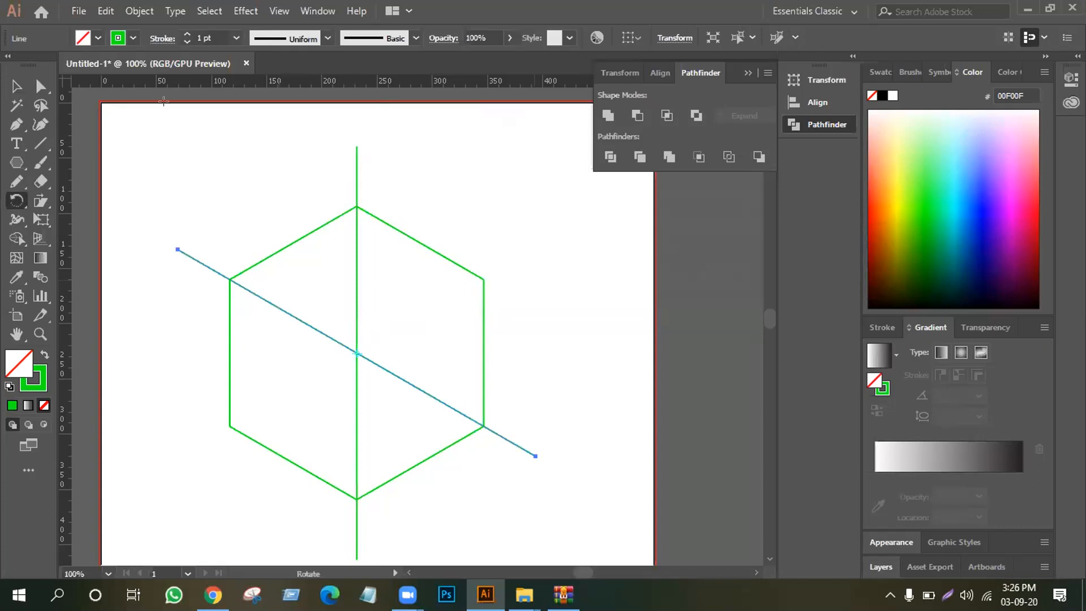
key(ctrl+d)
click(14, 87)
click(246, 168)
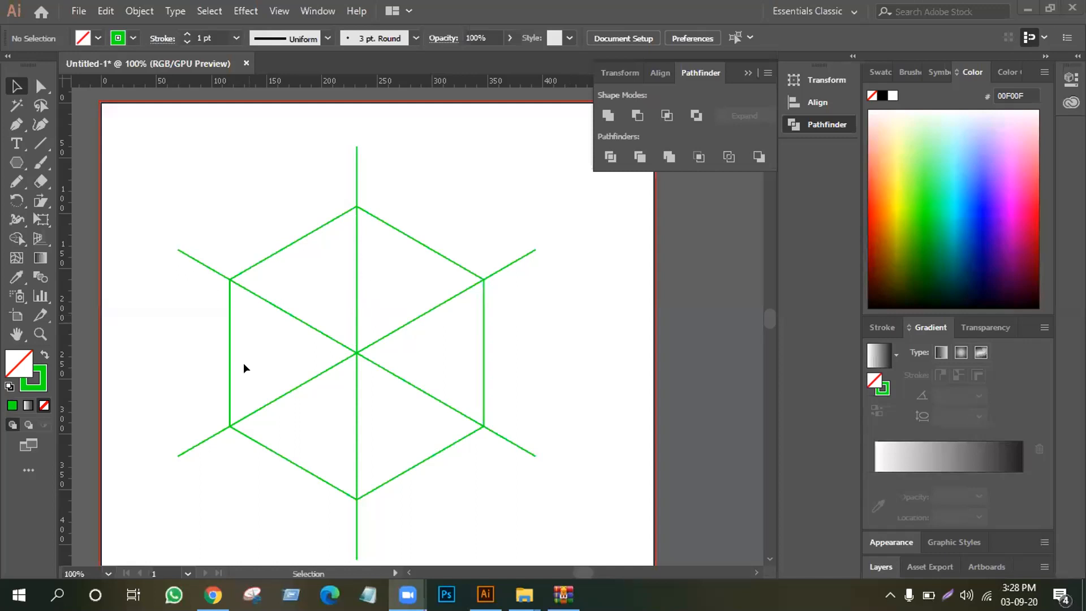
Divide the hexagon along the three crossing lines using Pathfinder Divide
click(205, 184)
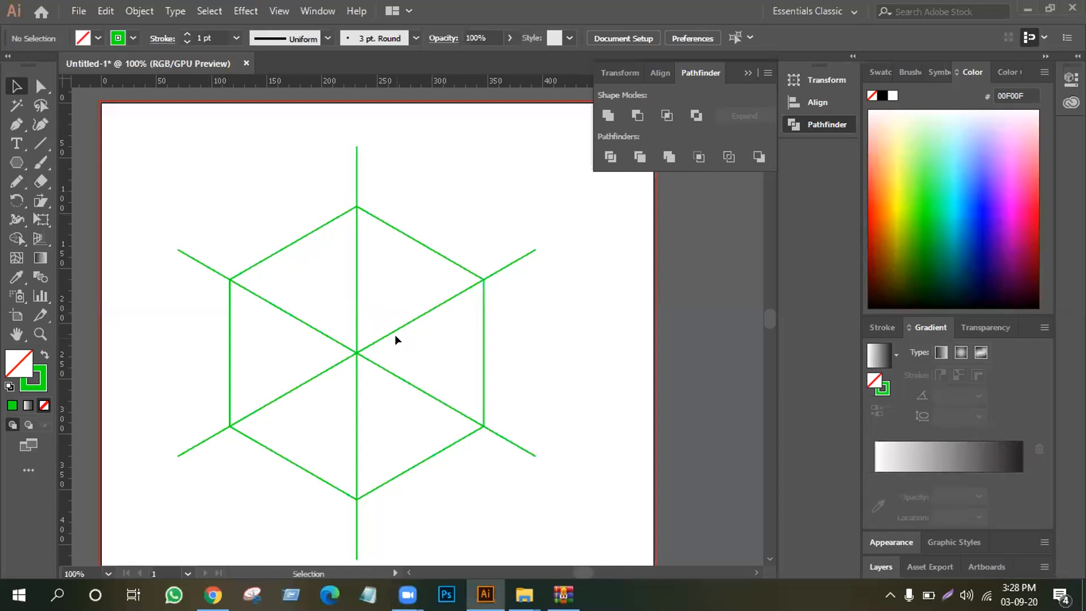
drag(241, 311, 205, 453)
click(198, 161)
drag(151, 187, 526, 490)
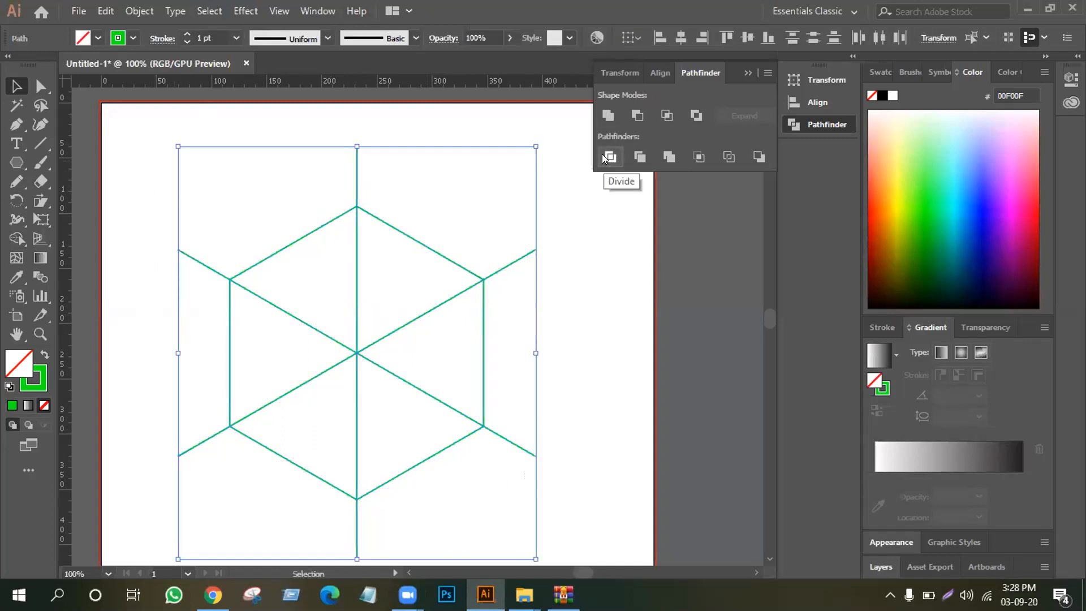
click(606, 158)
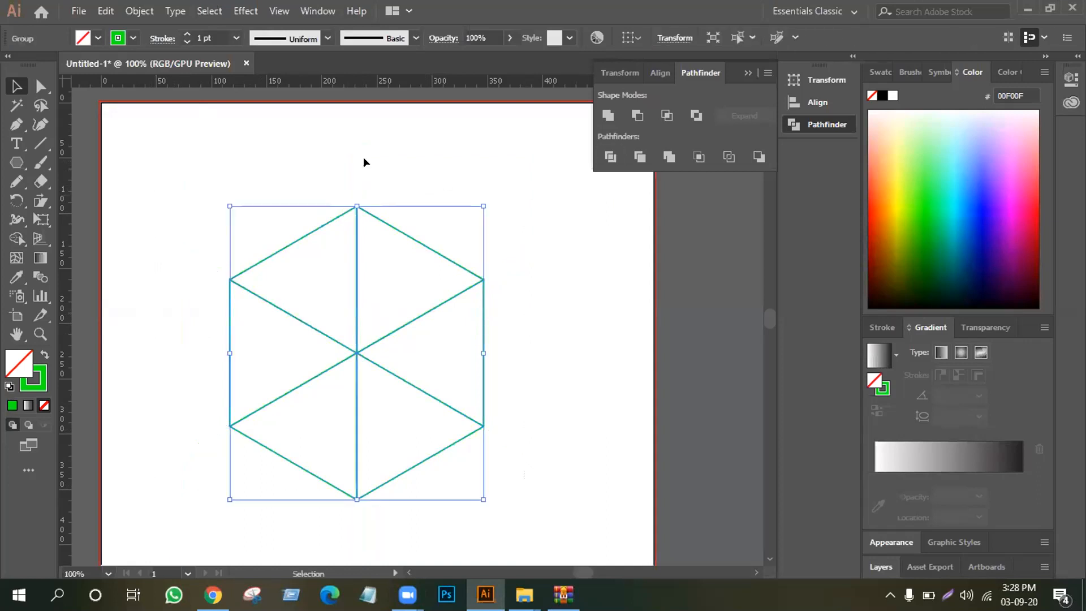
Merge the upper, lower-right and lower-left pairs of triangles into three cube faces
click(288, 259)
click(42, 86)
drag(336, 182, 399, 252)
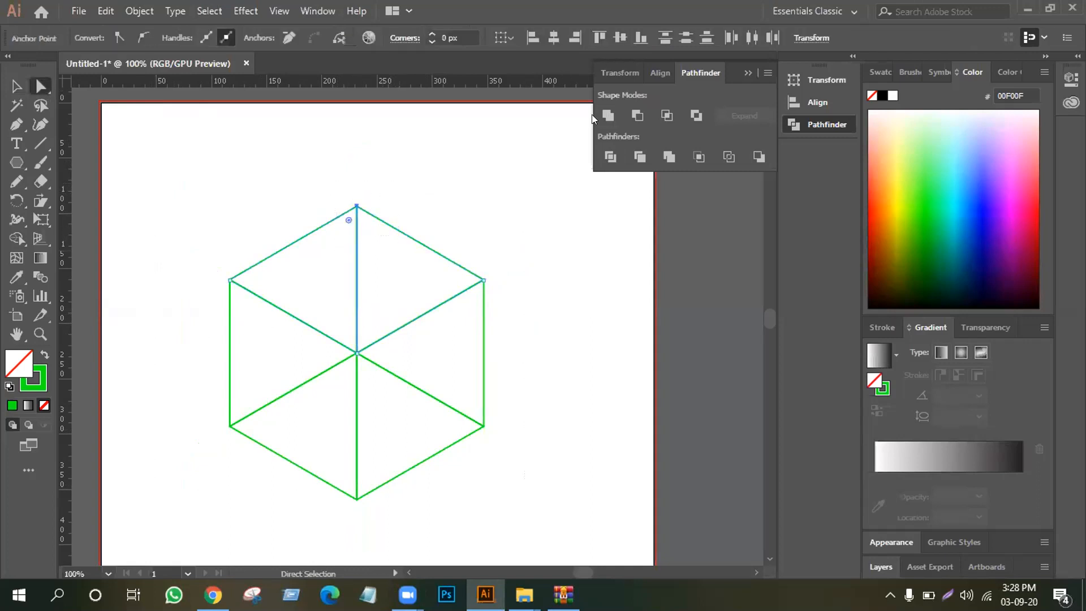
key(Delete)
drag(522, 389, 443, 441)
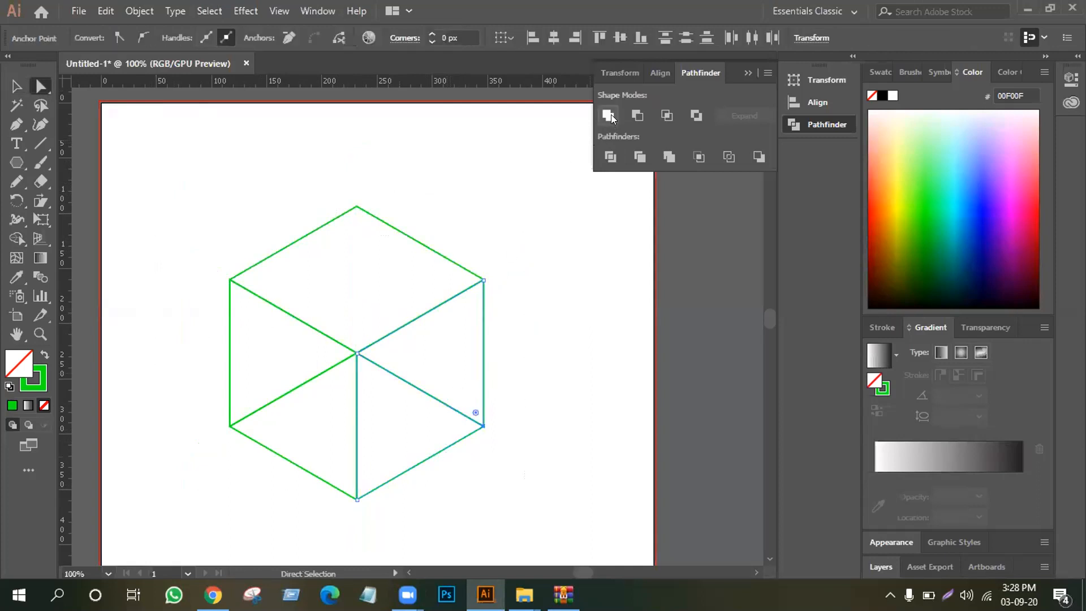
key(Delete)
drag(190, 369, 277, 456)
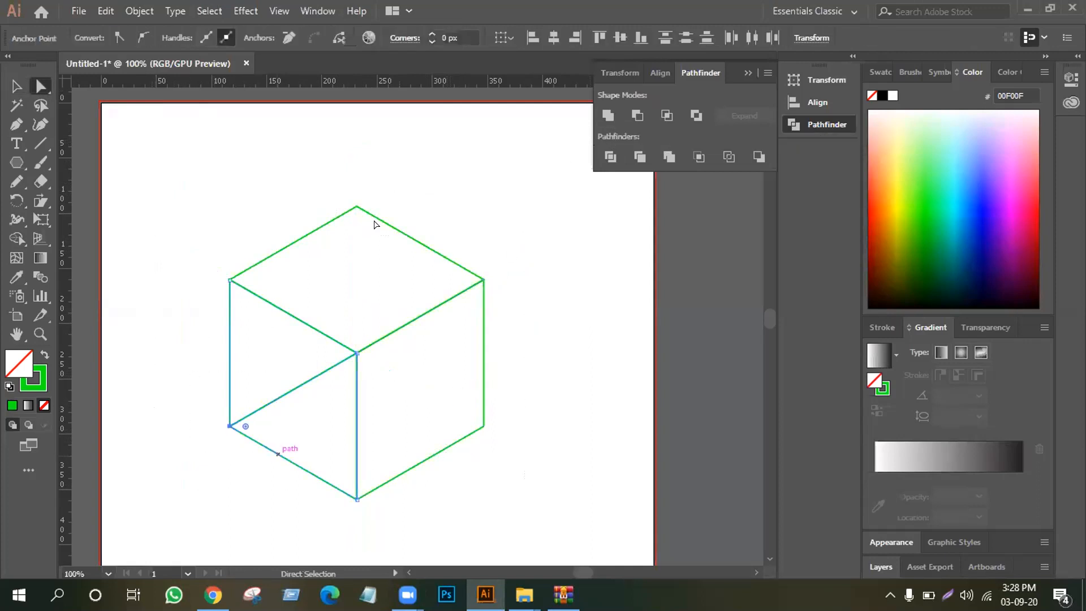
key(Delete)
click(15, 86)
click(177, 146)
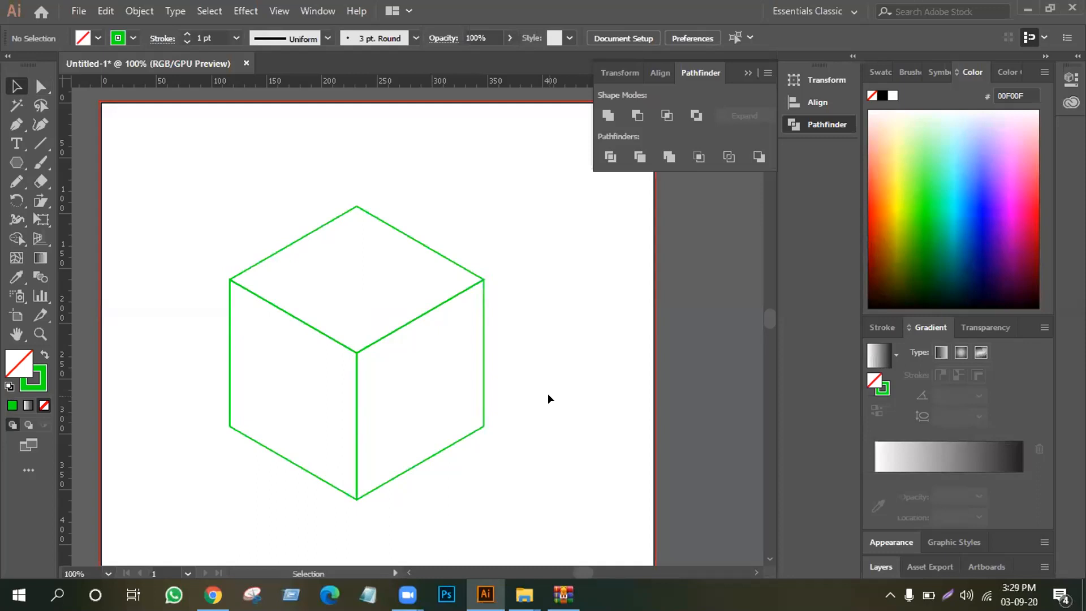
Undo the merged faces and the division back to the hexagon with three crossing lines, and clear the selection
key(ctrl+z)
key(ctrl+z)
key(ctrl+z)
key(ctrl+z)
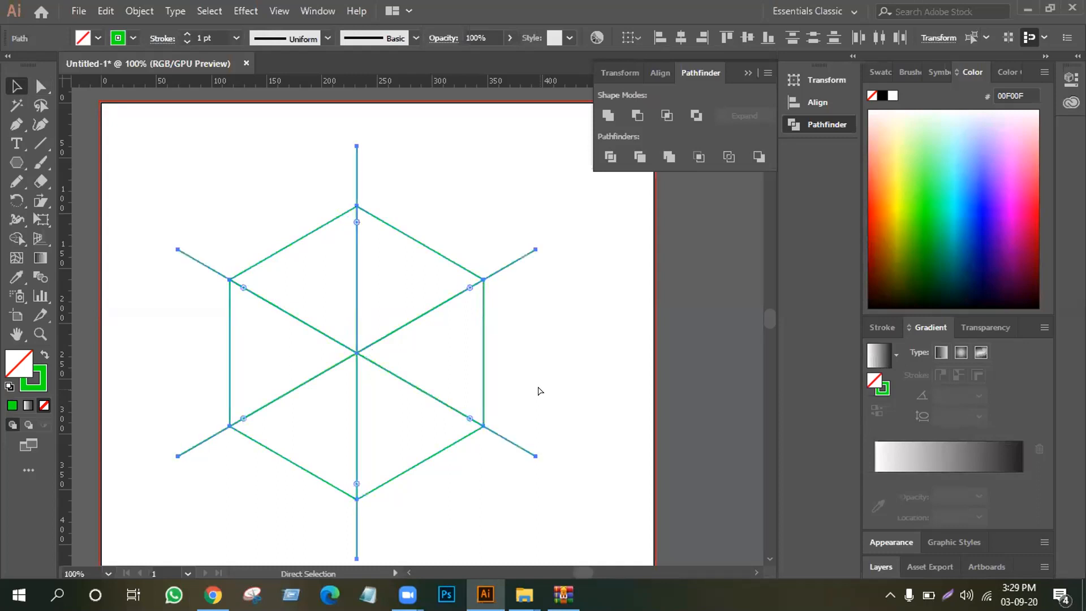
key(v)
click(602, 349)
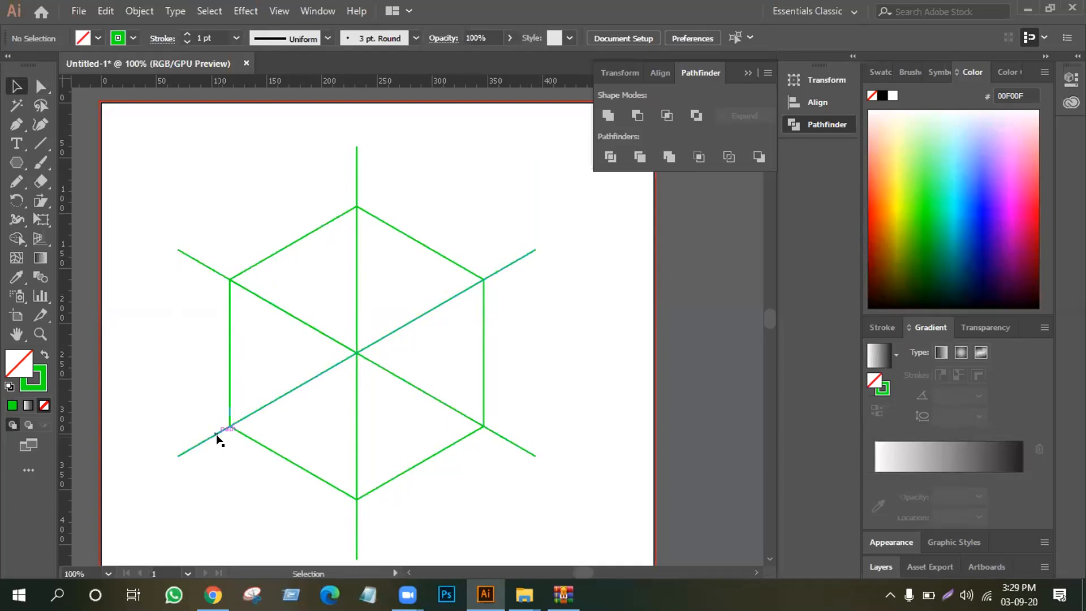
Select the hexagon and all three lines and split them into six triangles with Pathfinder Divide
drag(184, 179, 509, 482)
click(610, 157)
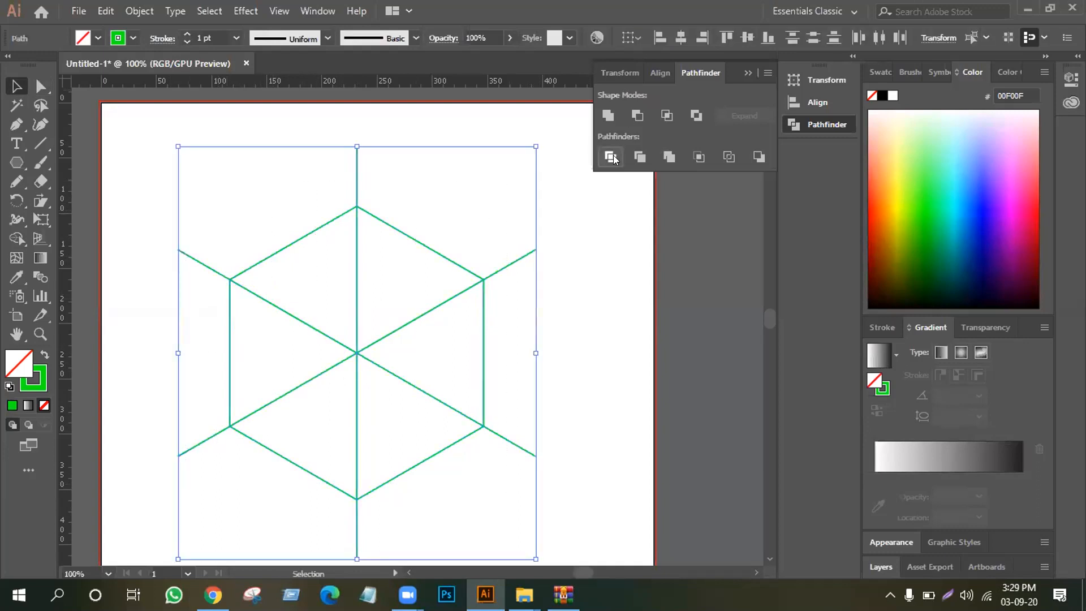
click(145, 103)
Unite each pair of adjacent triangles around the top, lower-left and lower-right corners to form three cube faces
key(a)
drag(326, 163, 396, 254)
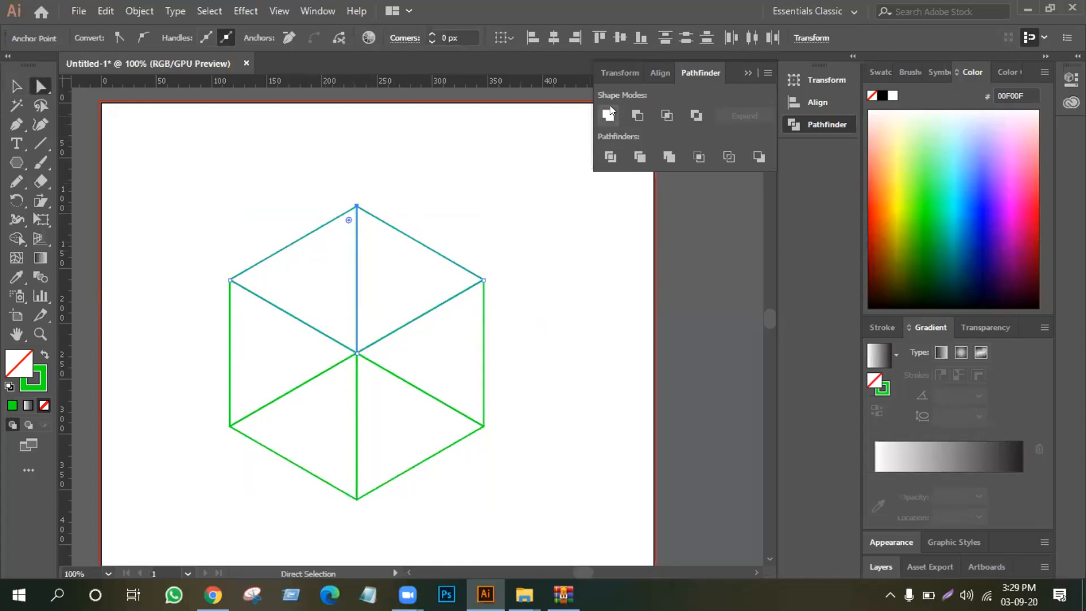
key(Delete)
drag(199, 389, 270, 438)
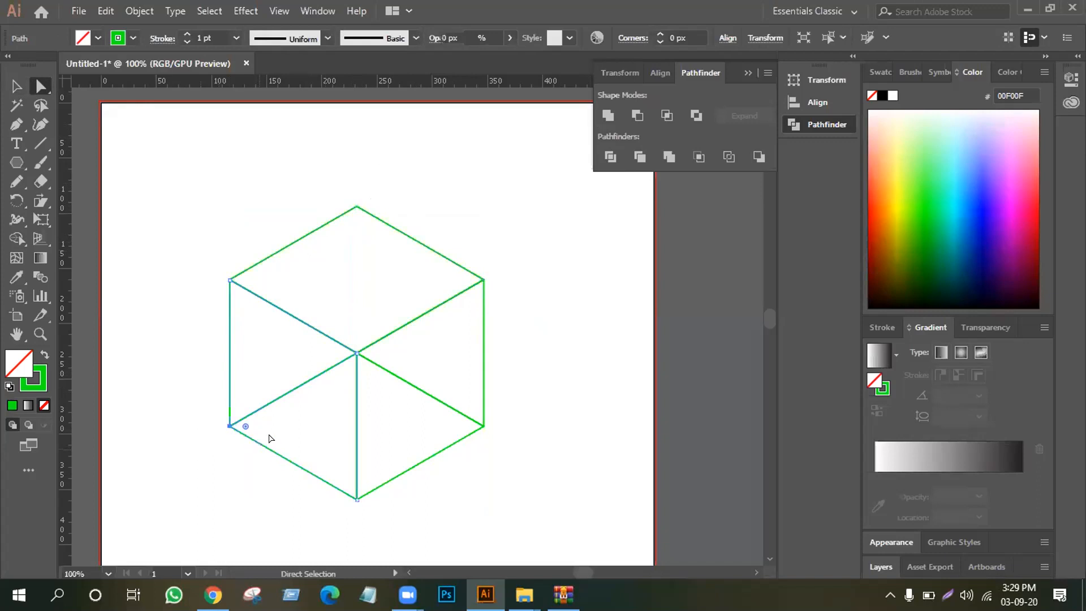
click(604, 117)
drag(518, 352, 434, 444)
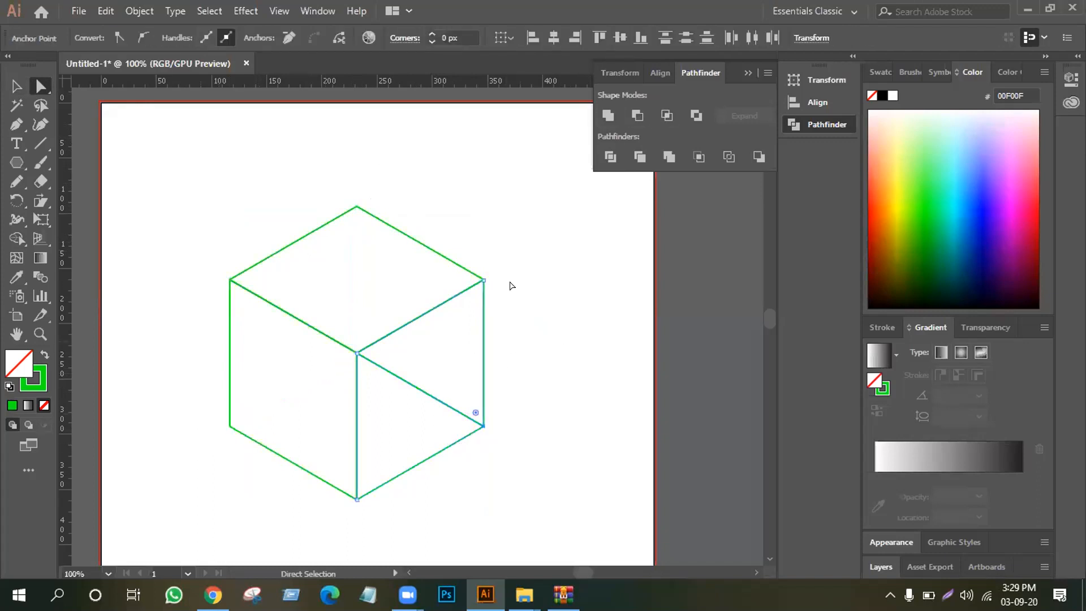
click(606, 115)
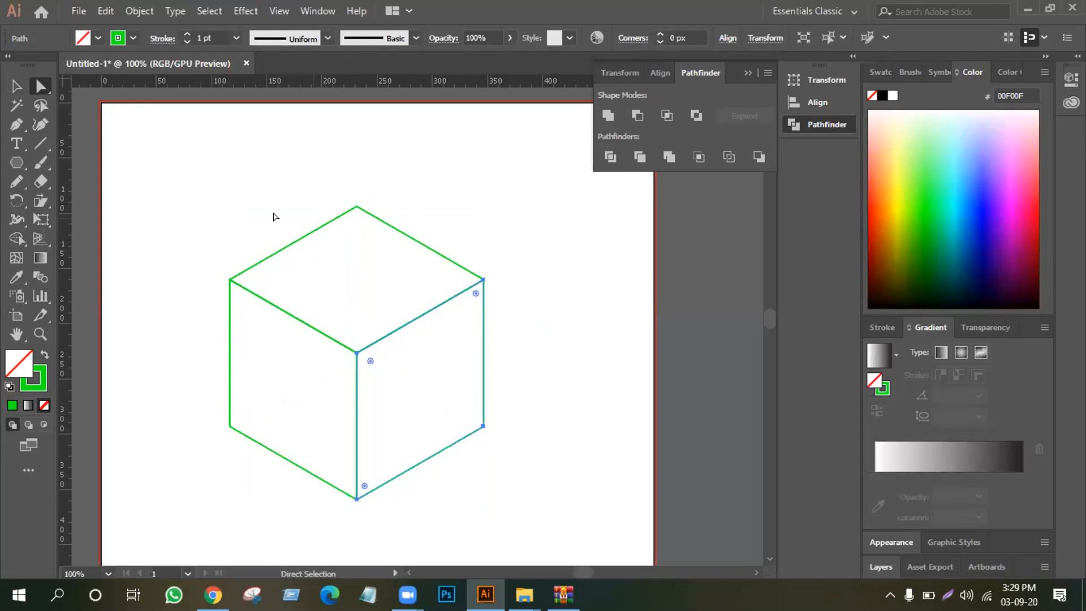
click(8, 82)
click(398, 396)
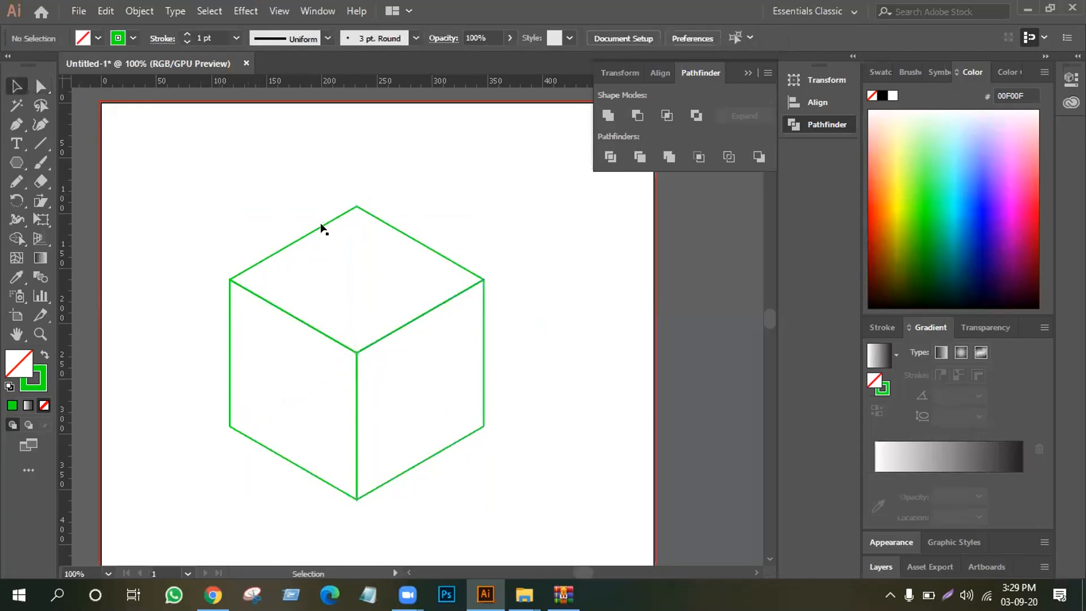
Ungroup the cube into separate faces and clear the selection
click(295, 319)
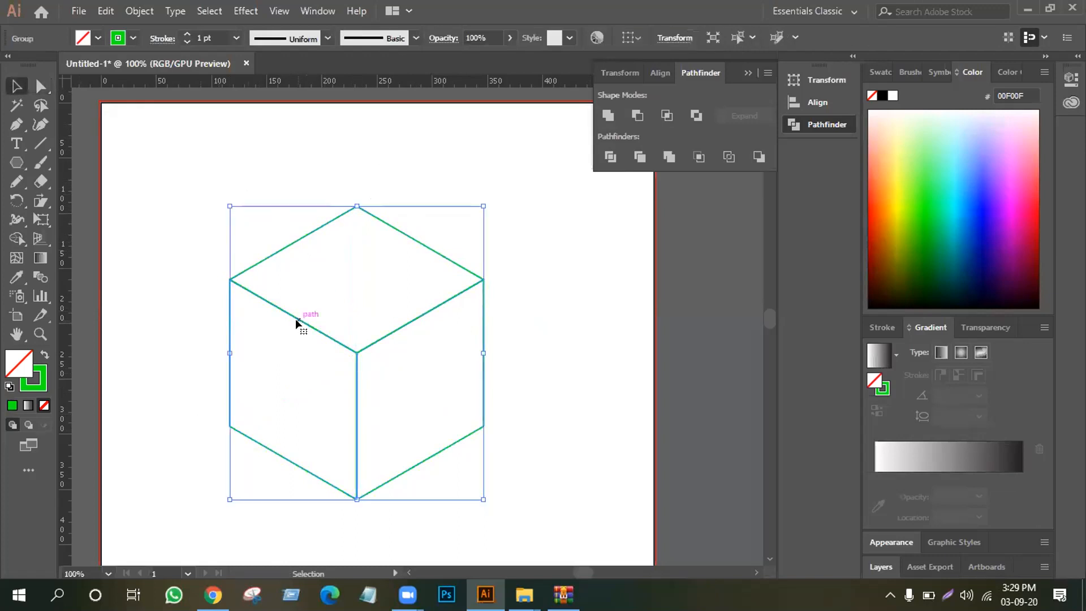
right_click(304, 277)
click(347, 411)
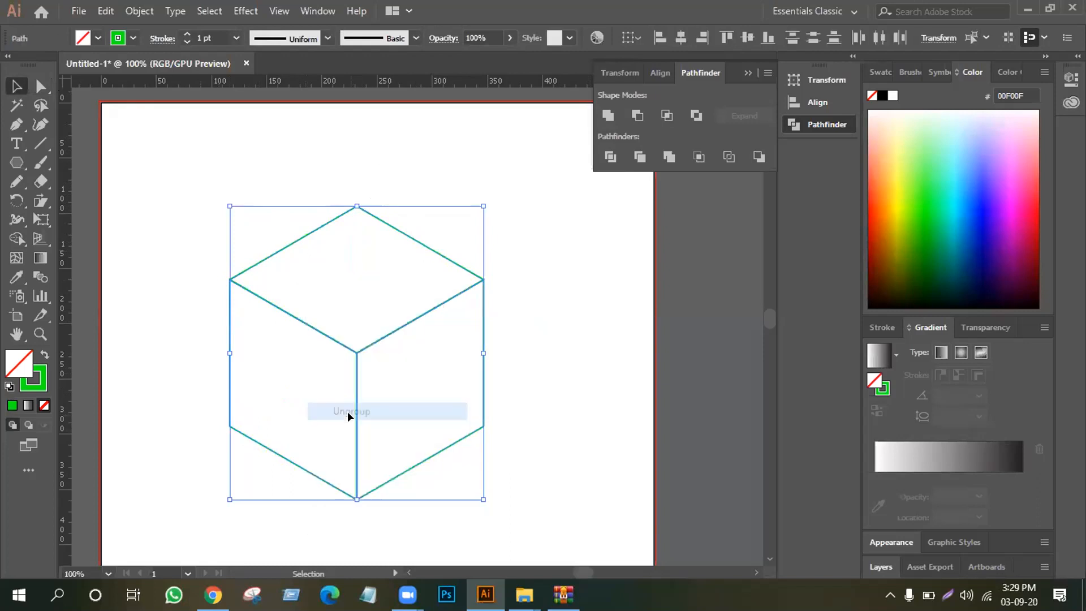
click(261, 168)
Try moving the cube's left face away from the other faces, and undo the move
drag(326, 338, 296, 365)
click(586, 411)
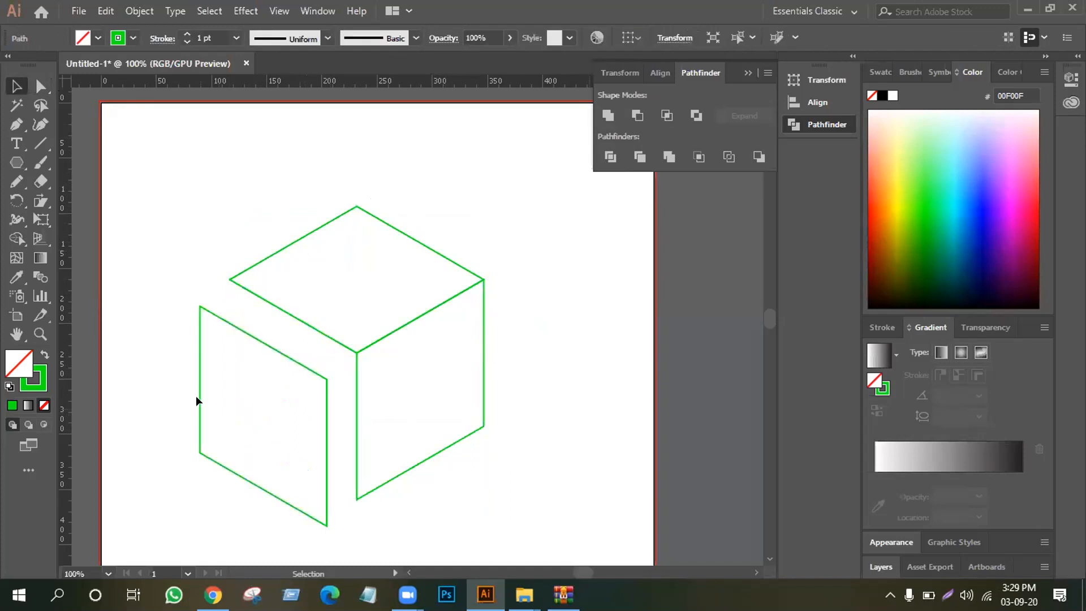
key(a)
key(ctrl+z)
key(v)
click(542, 362)
Apply Offset Path to all three cube faces with an offset of -5 px, Miter joins and a miter limit of 4
drag(229, 215, 463, 463)
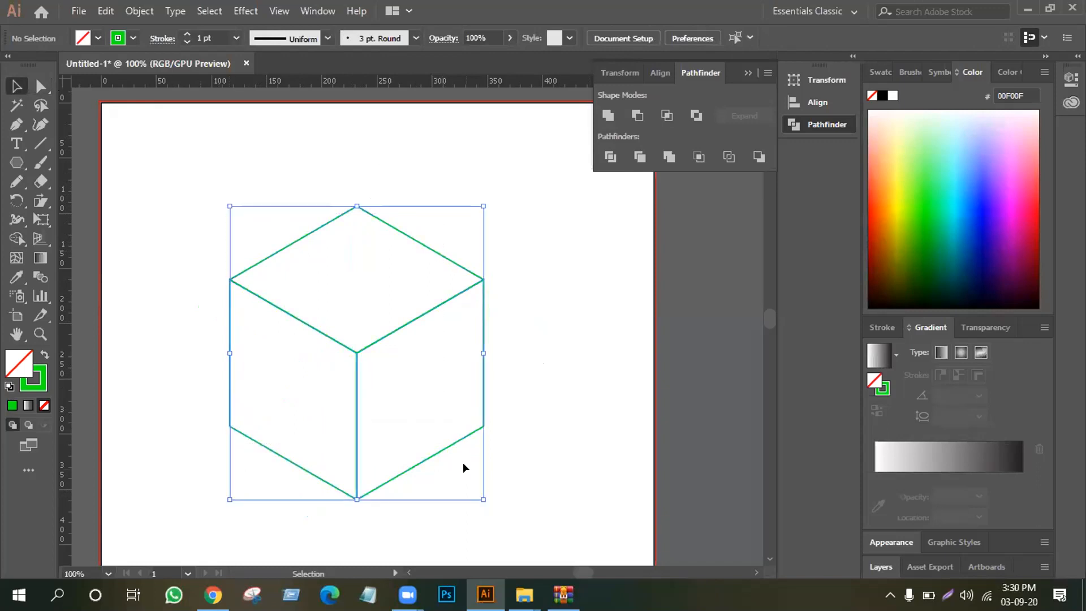
click(151, 14)
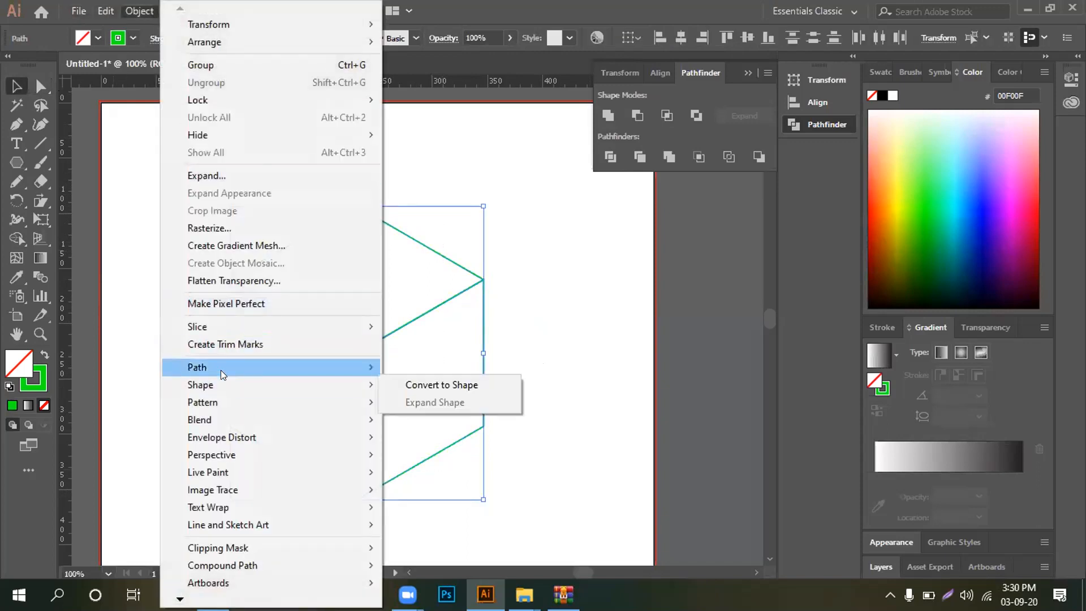
mouse_move(246, 370)
click(427, 425)
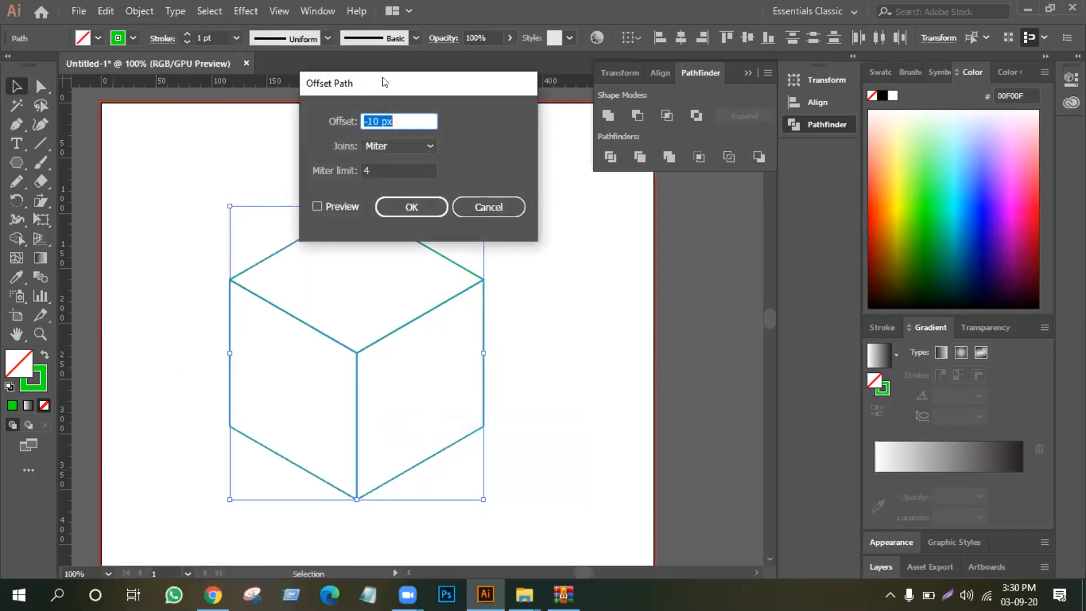
drag(400, 85, 574, 57)
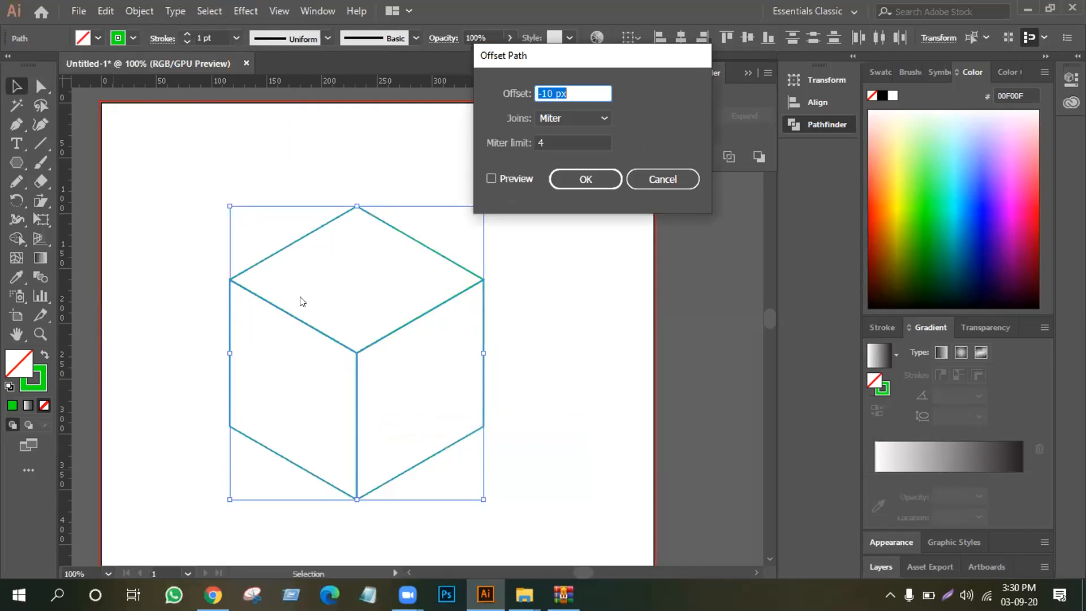
click(491, 179)
click(491, 179)
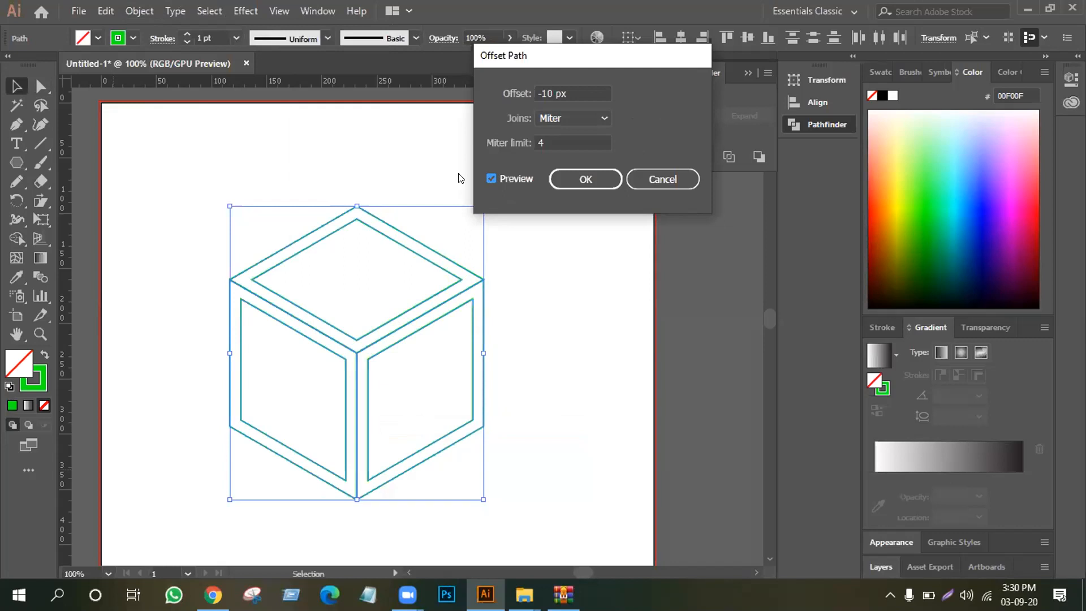
double_click(545, 92)
drag(542, 89, 541, 89)
text(5)
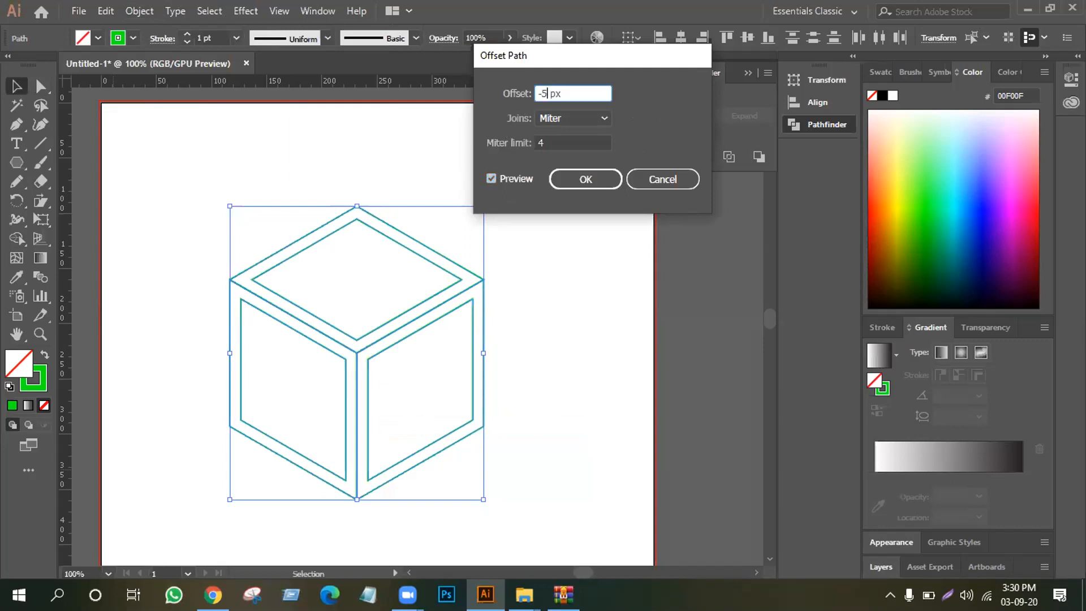
click(490, 174)
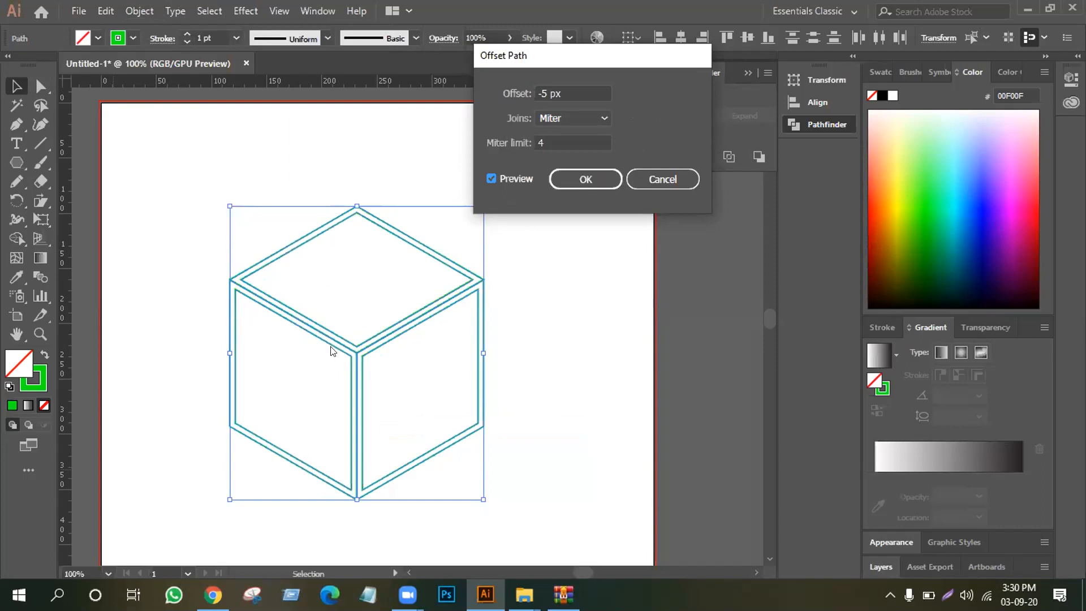
click(565, 177)
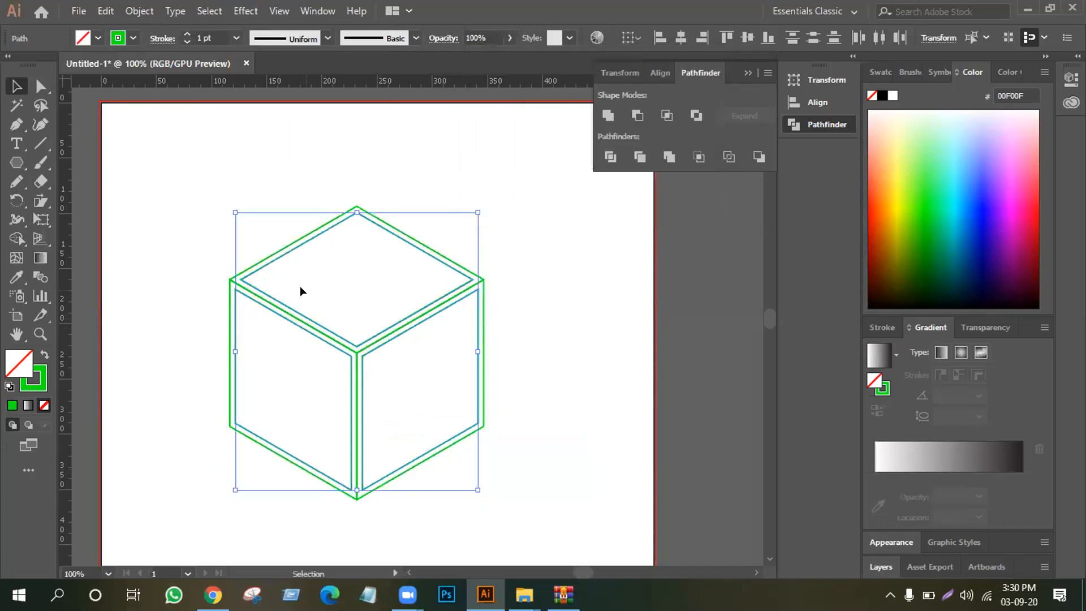
Move the inset faces clear of the original cube and delete the original faces
drag(254, 288, 594, 292)
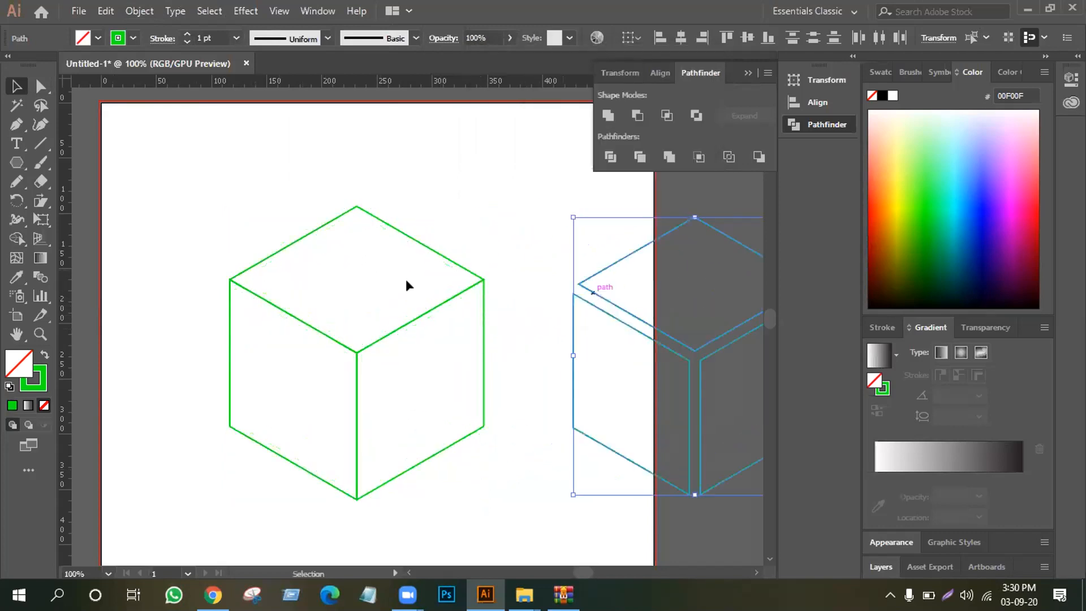
drag(198, 236, 473, 474)
key(Delete)
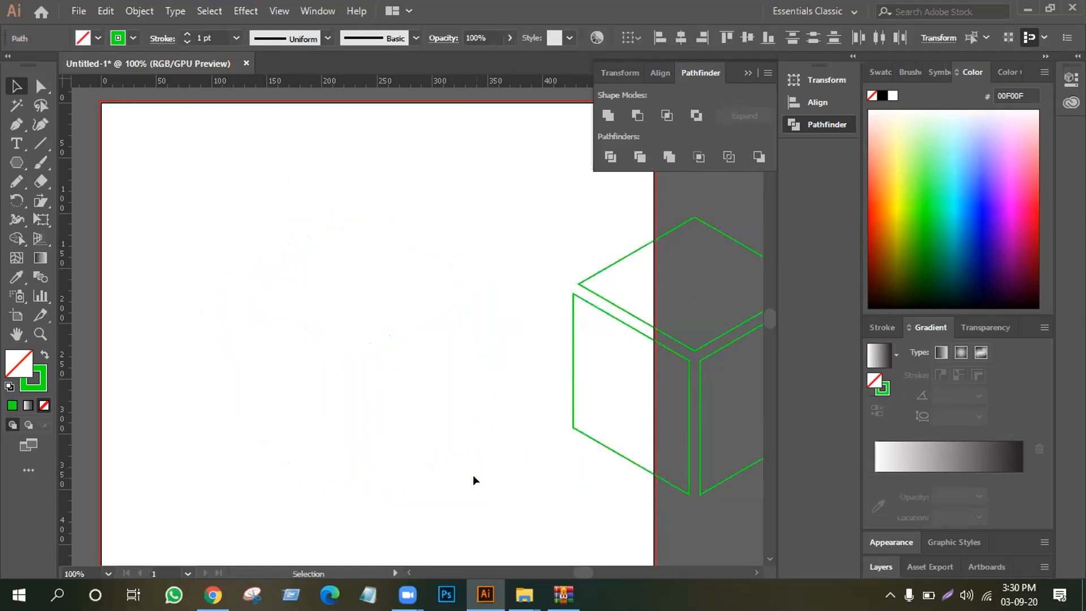
Move the three inset faces back onto the artboard and clear the selection
click(704, 394)
drag(690, 371, 470, 307)
click(269, 465)
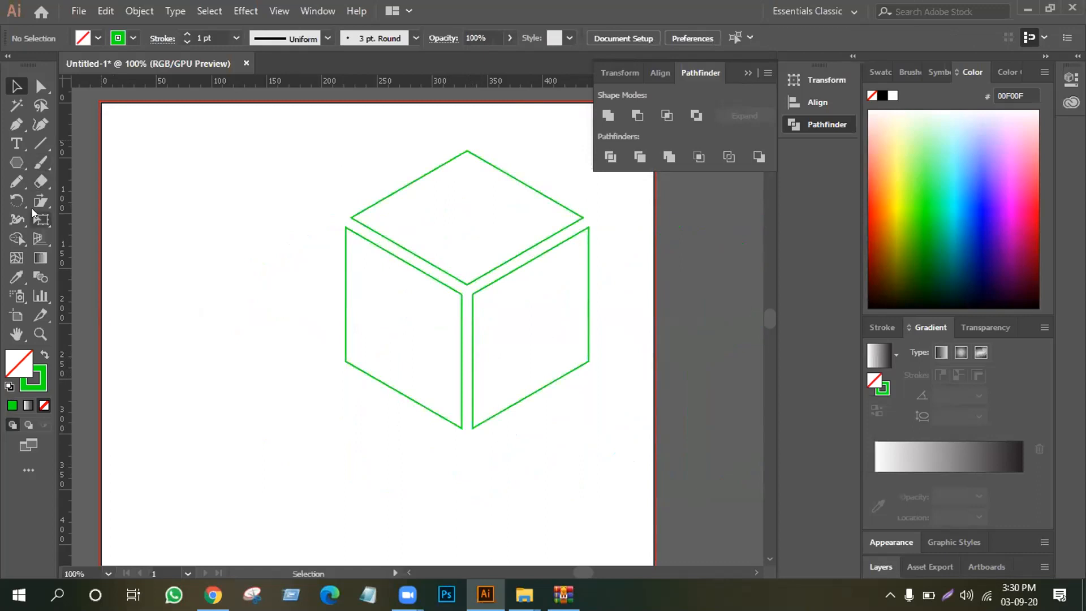
Set up the Rectangular Grid tool with a 159 px default width and height and 7 horizontal and 7 vertical dividers
click(39, 144)
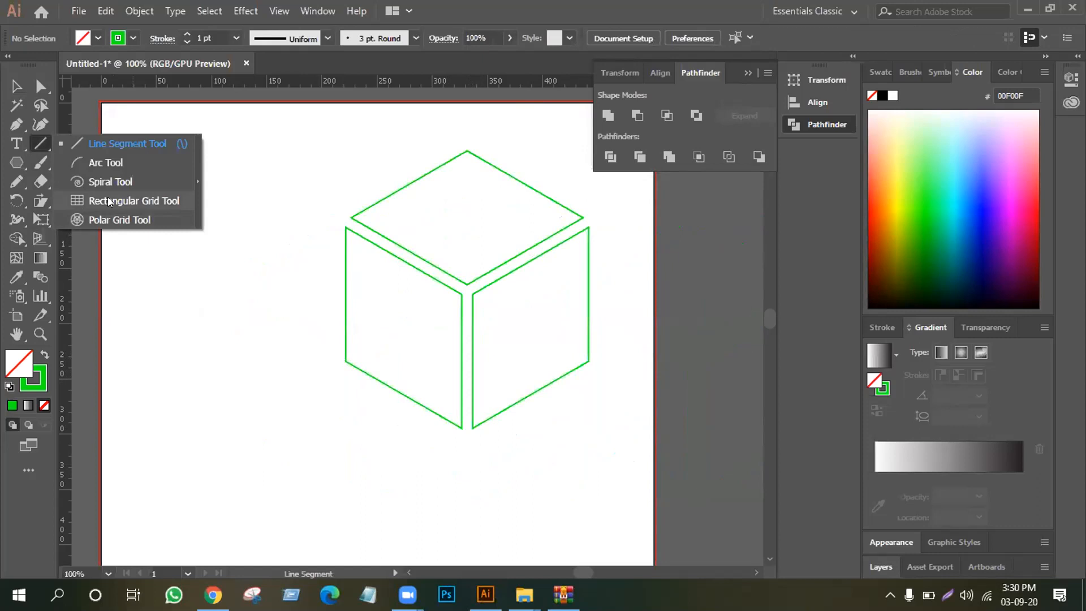
click(108, 199)
click(38, 142)
double_click(39, 142)
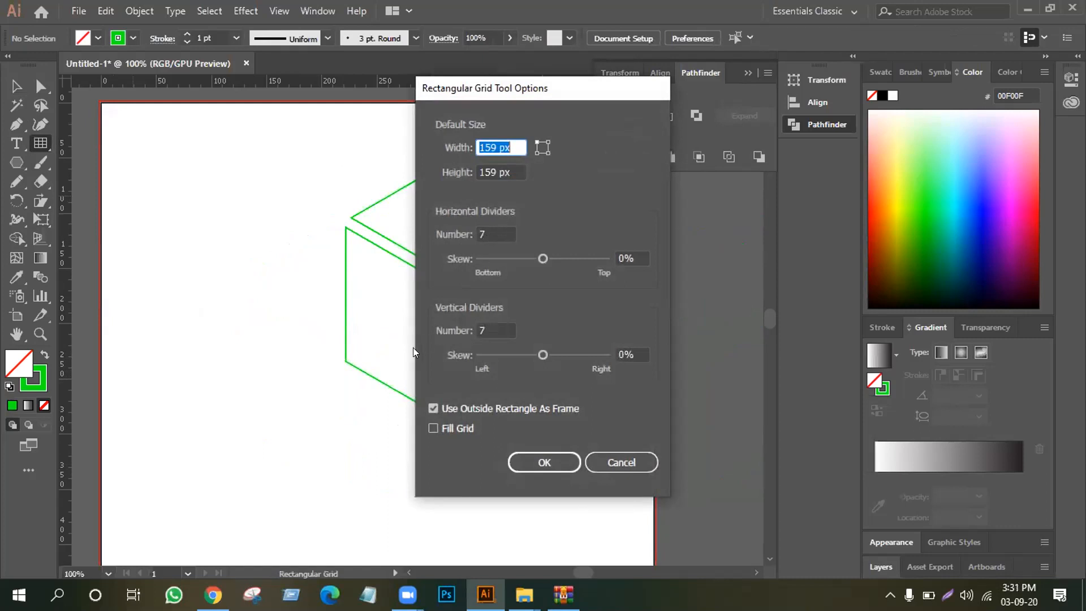
click(534, 462)
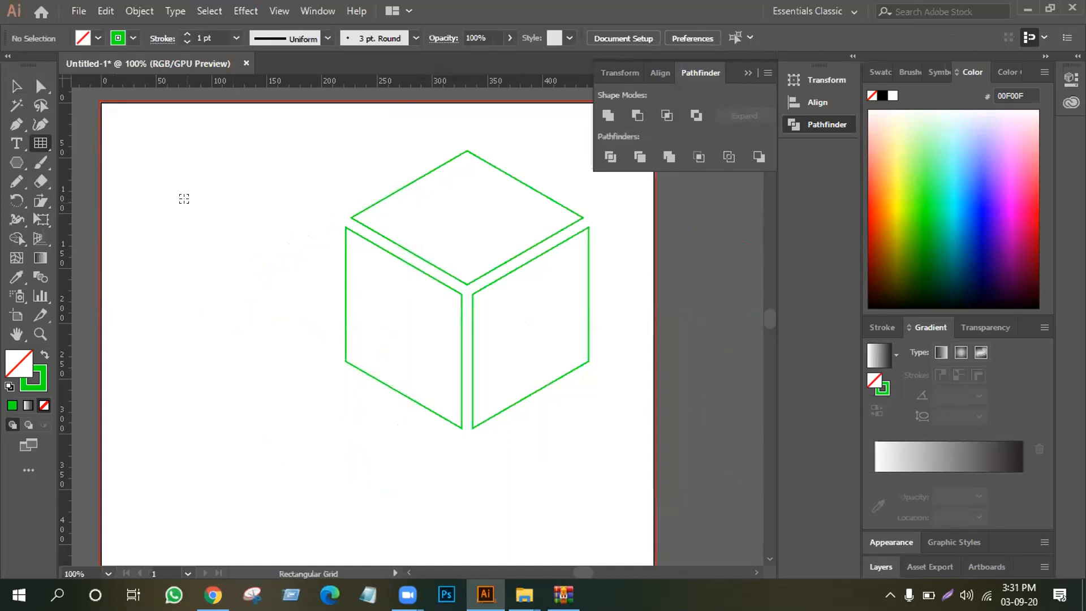
Try drawing a square grid in the empty area beside the cube, and undo it
drag(184, 198, 241, 291)
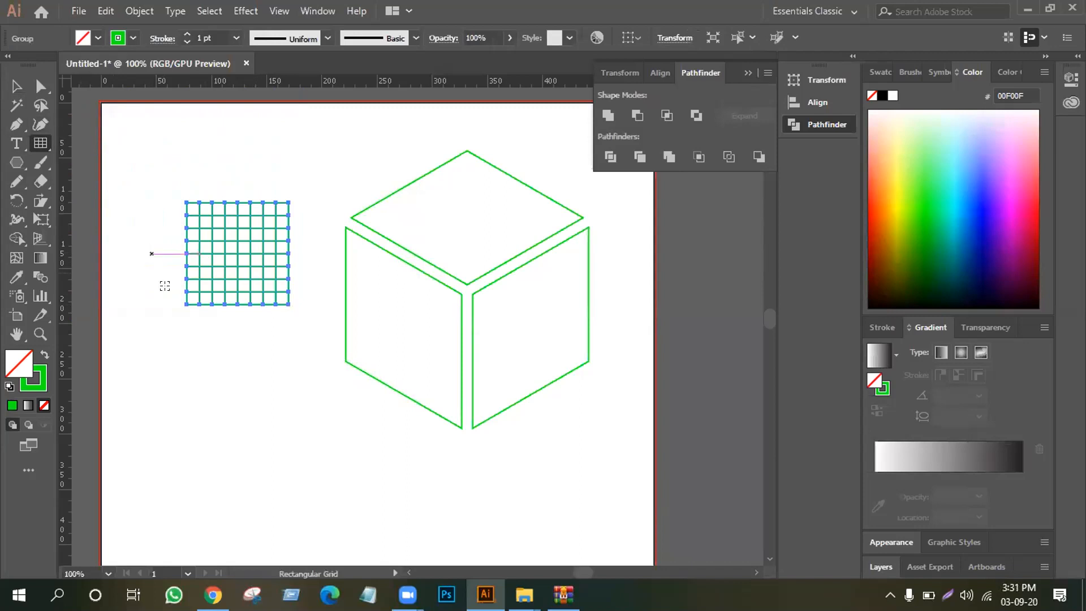
key(ctrl)
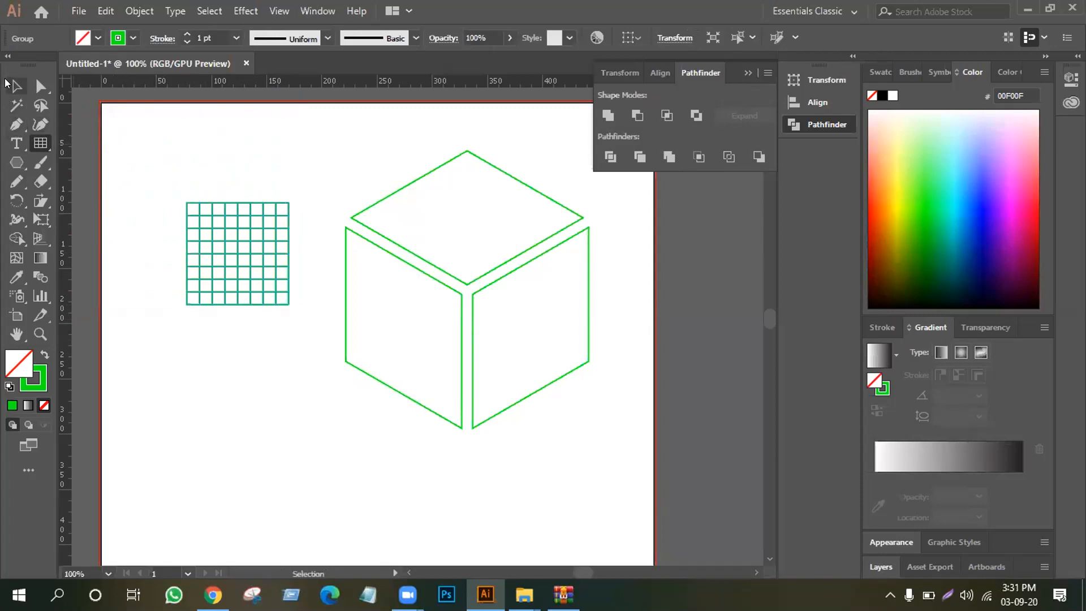
key(ctrl+z)
Draw a larger square grid beside the cube and move it so its top-left corner meets the left face's upper-left corner
drag(161, 174, 235, 257)
key(ctrl)
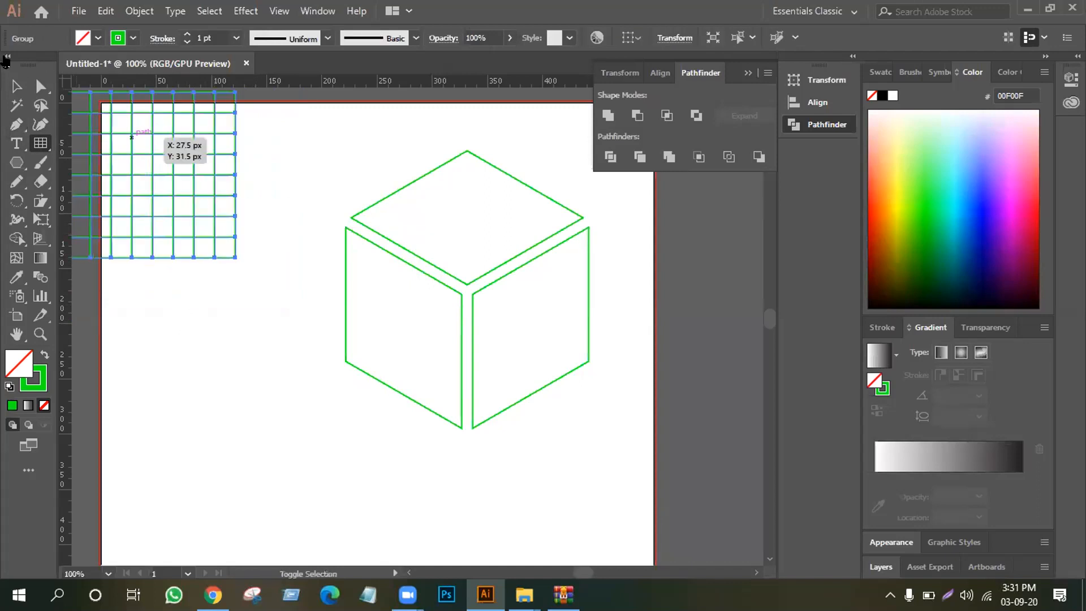
click(16, 86)
drag(195, 157, 463, 294)
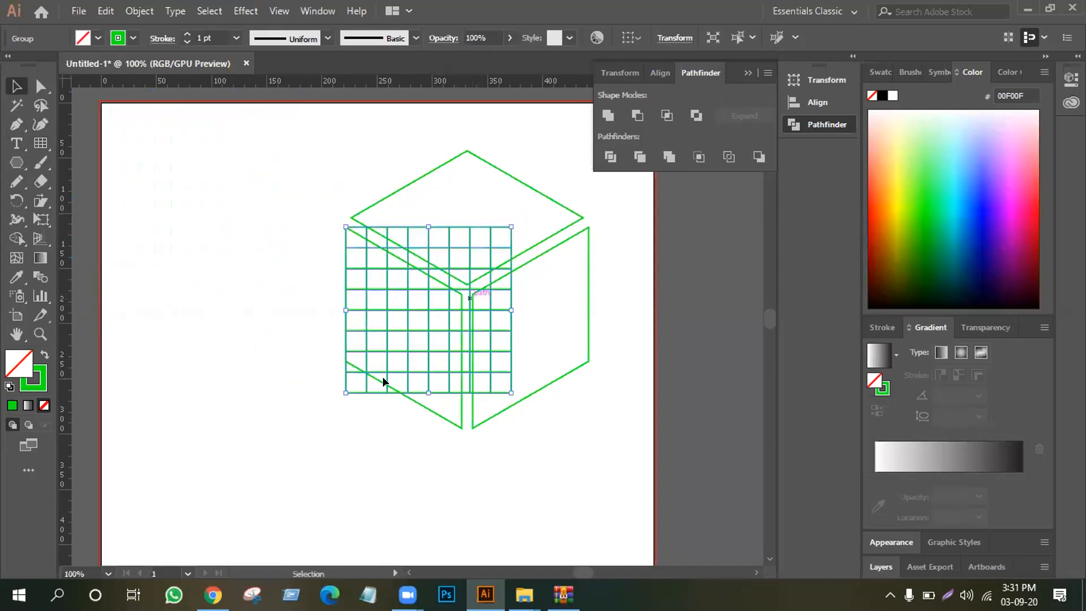
Resize the grid so its height matches the left face's vertical edge and its width matches that face
drag(428, 392, 289, 360)
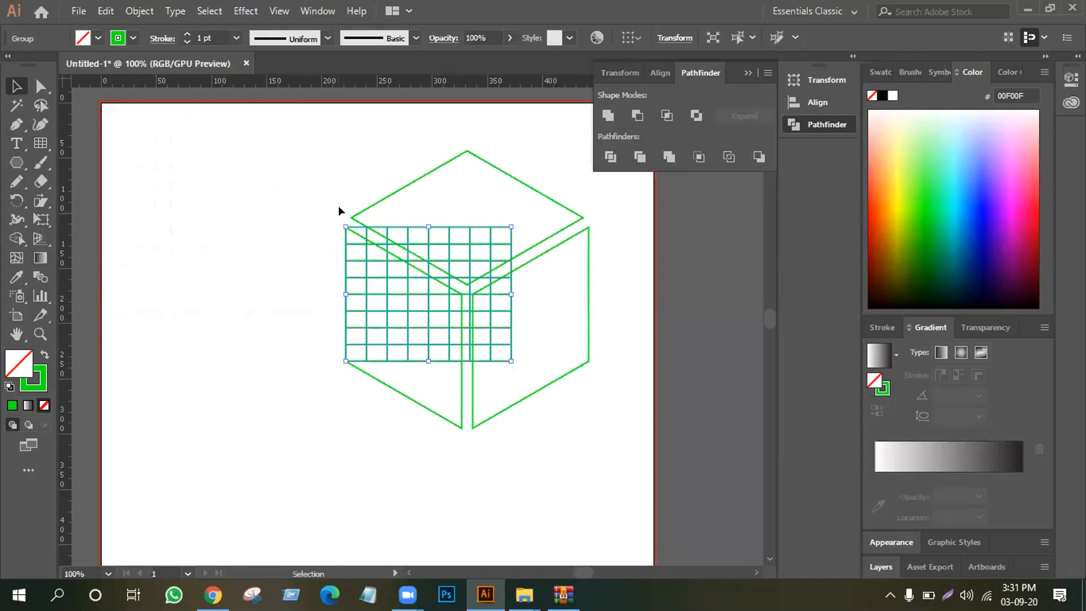
click(335, 367)
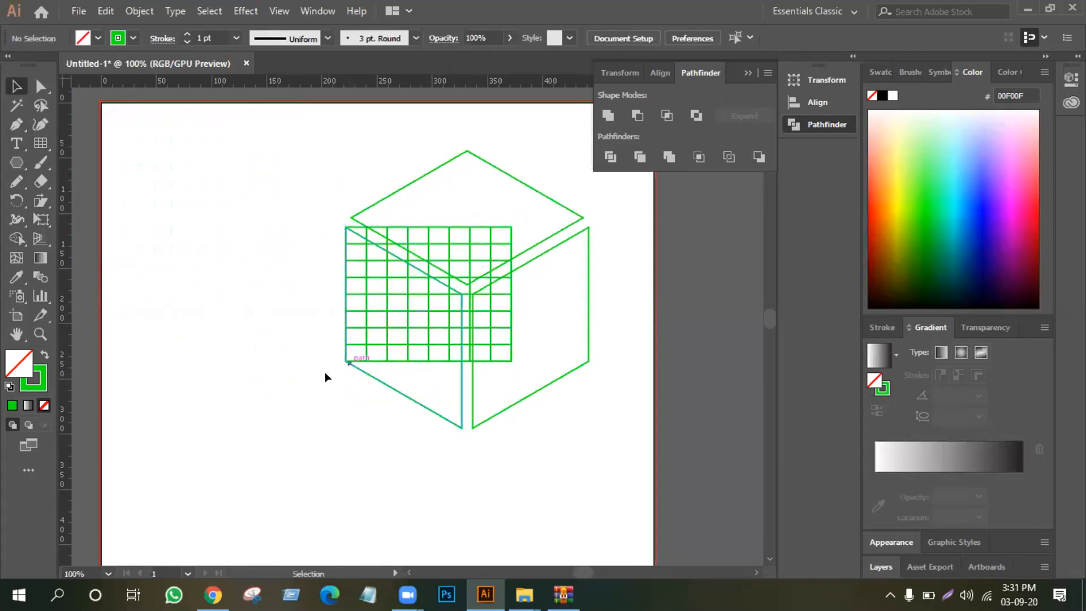
click(424, 310)
drag(507, 288, 452, 290)
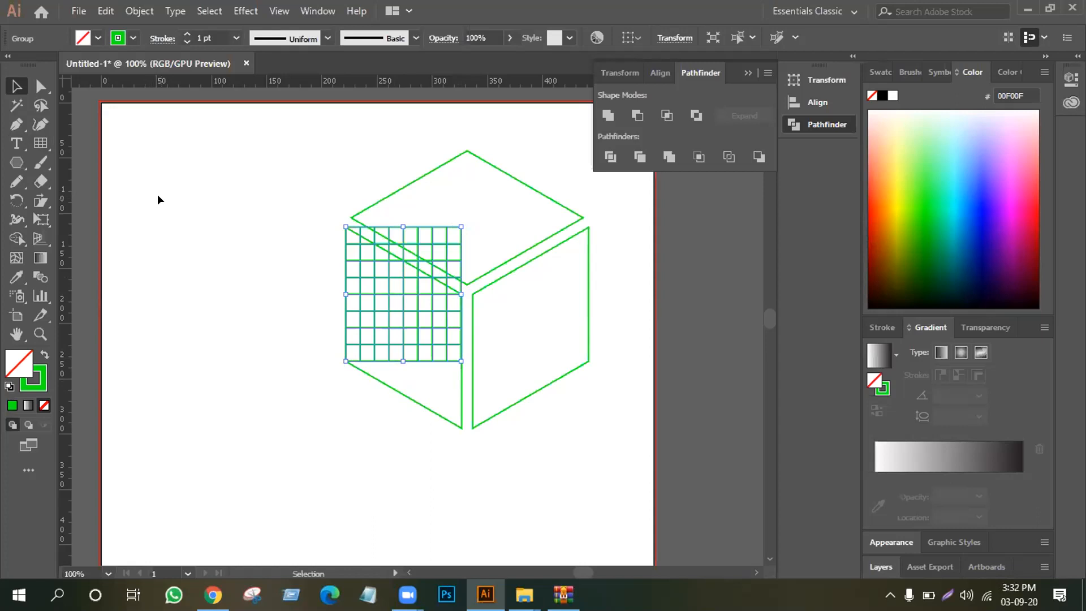
Use Free Transform's Free Distort to pull the grid's lower-right corner onto the left face's lower-right corner
click(42, 202)
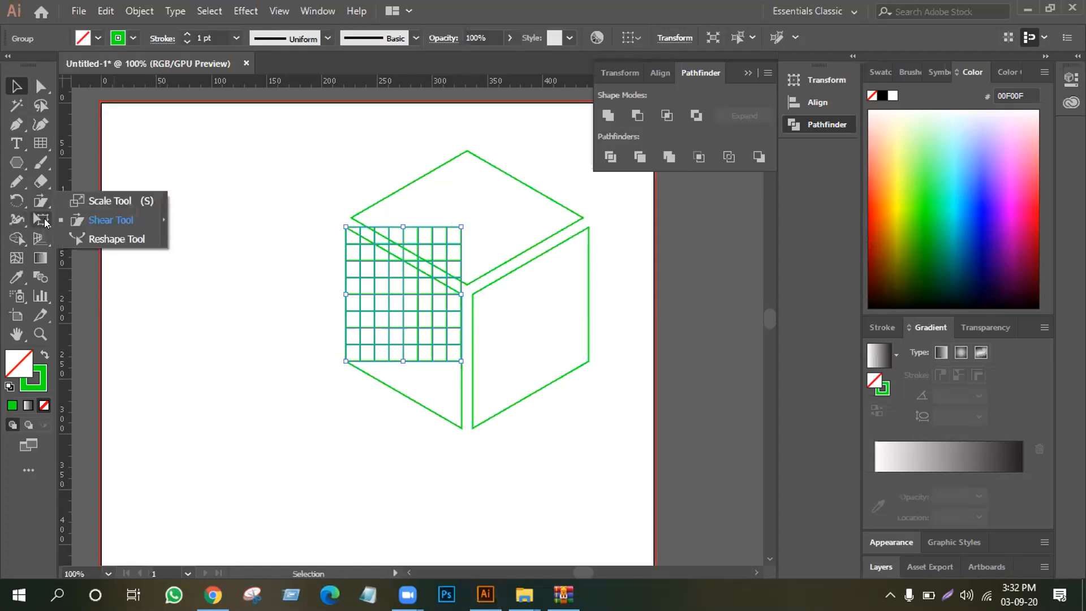
click(40, 221)
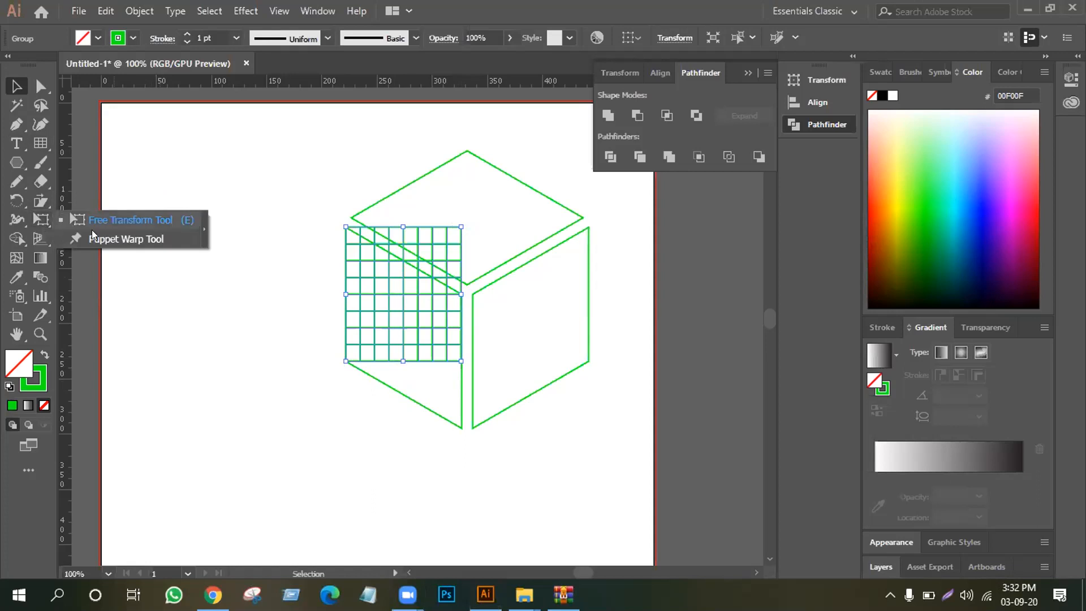
click(132, 218)
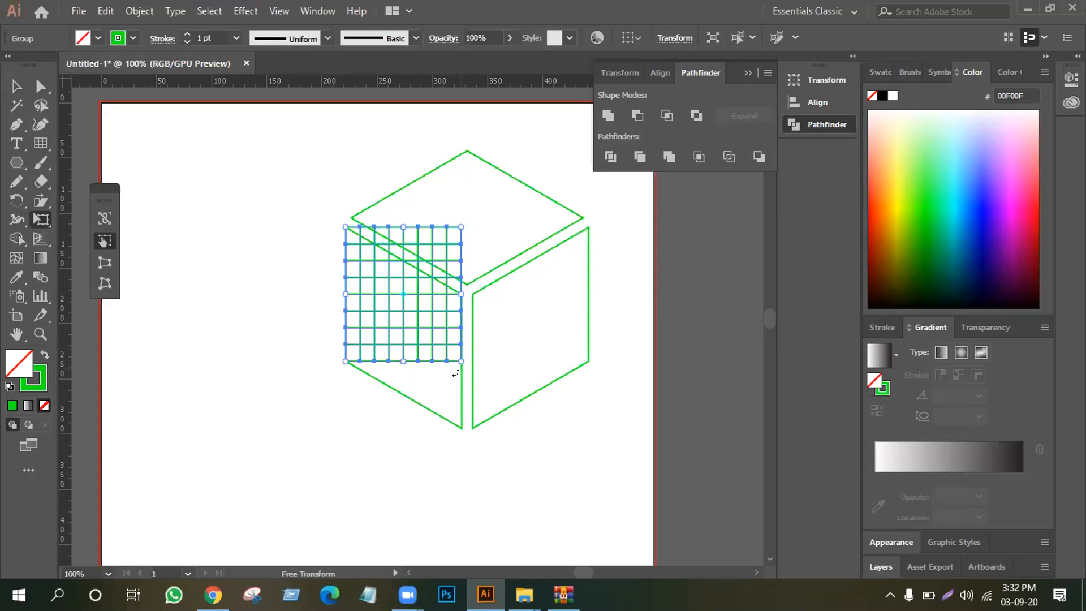
drag(457, 354, 452, 394)
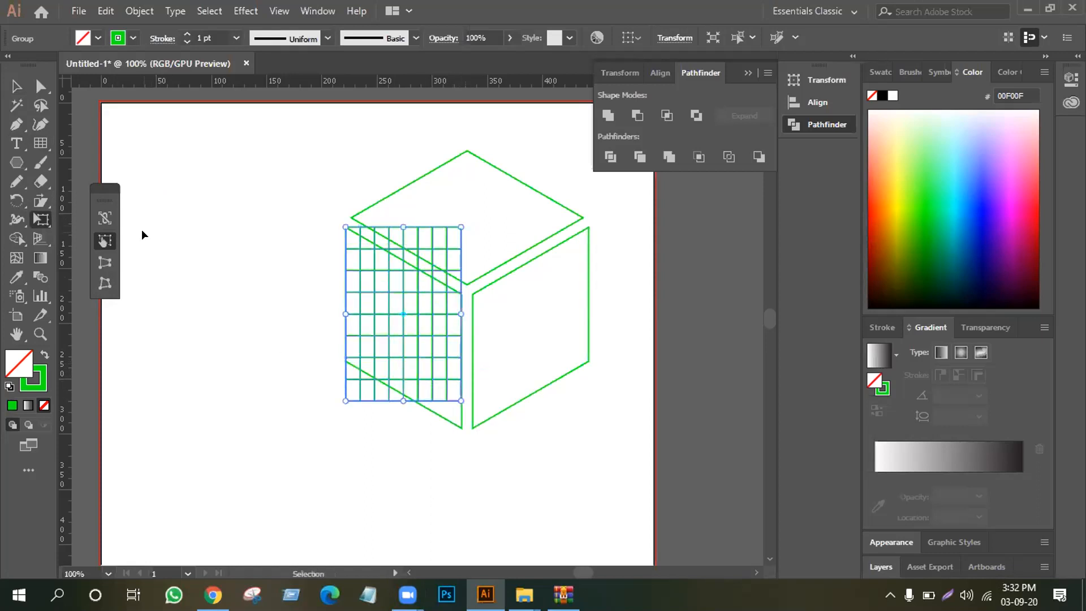
key(ctrl+z)
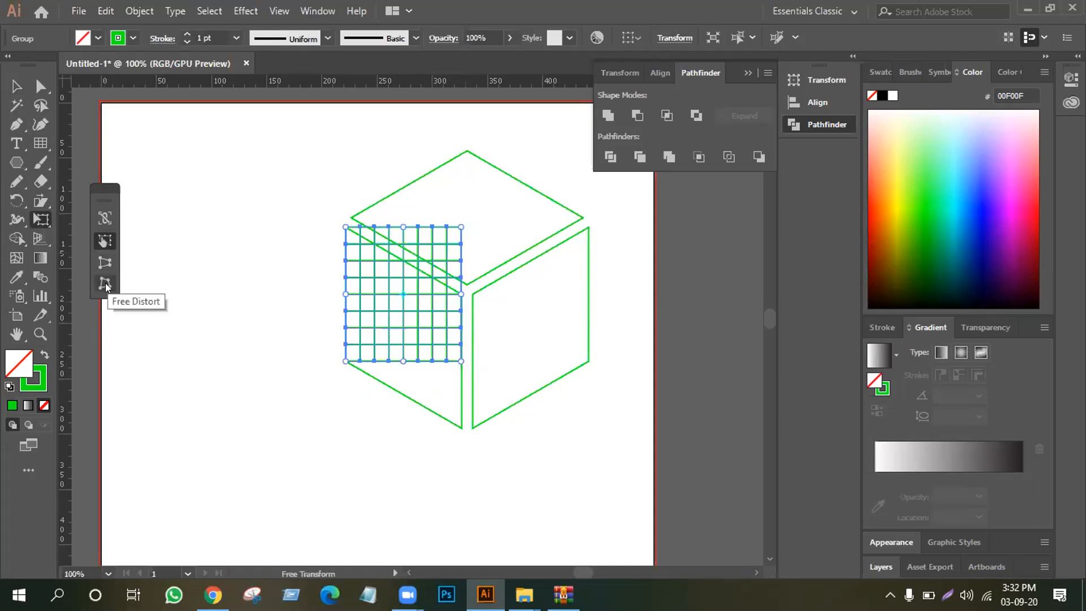
click(106, 285)
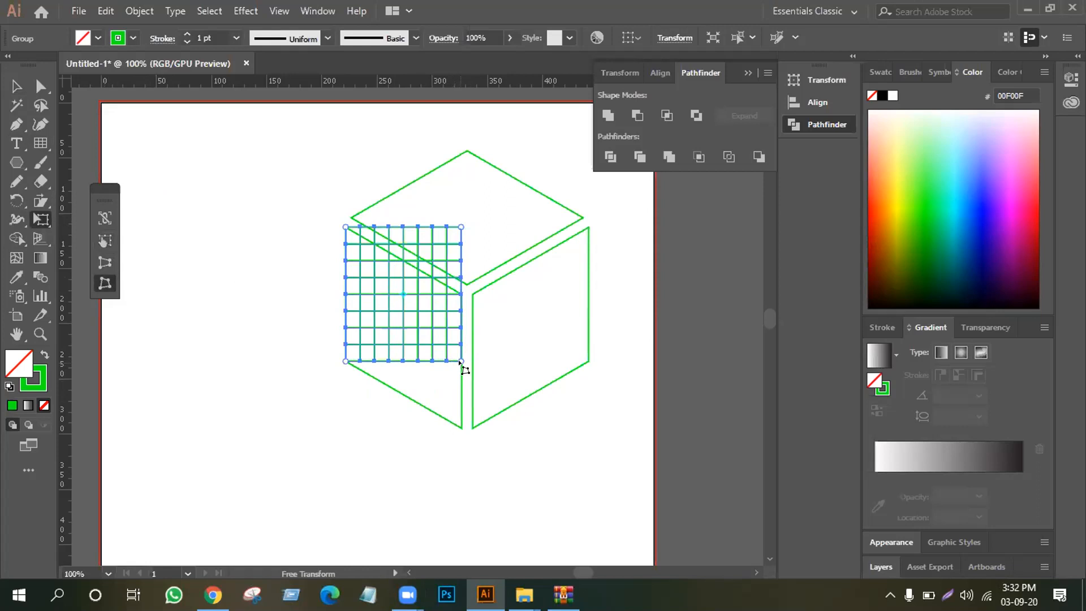
drag(461, 362, 461, 428)
Free-distort the grid's upper-right corner exactly onto the left face's upper-right corner and clear the selection
drag(461, 227, 458, 297)
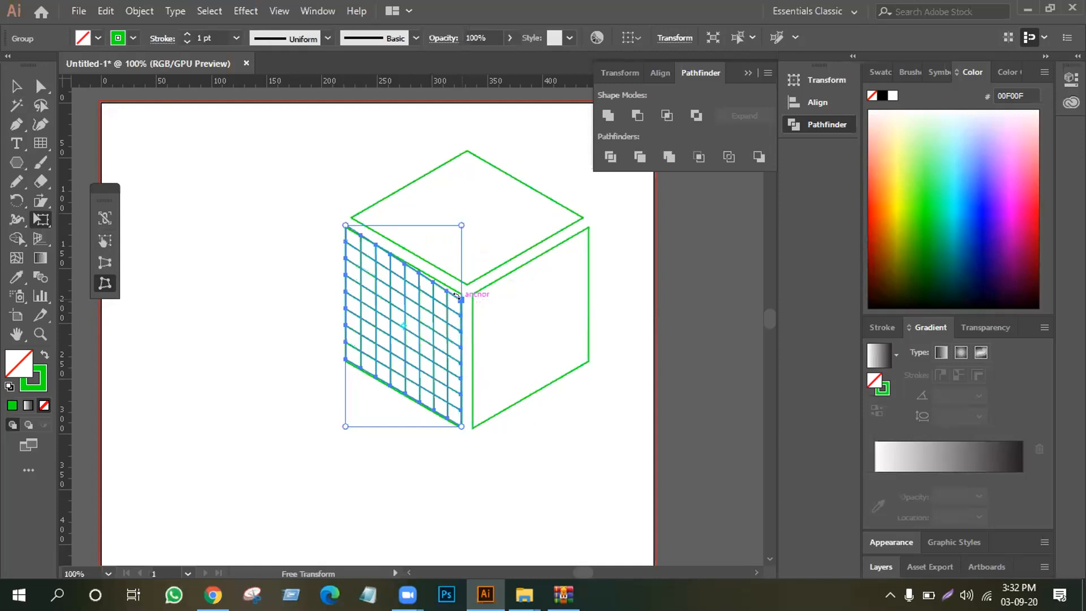
key(ctrl+z)
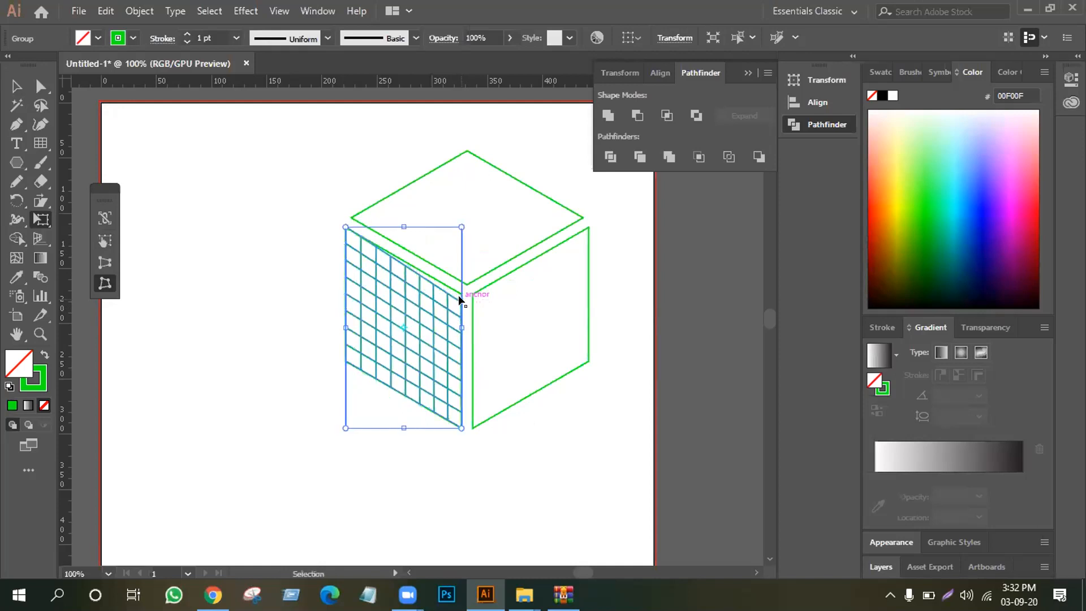
key(ctrl+z)
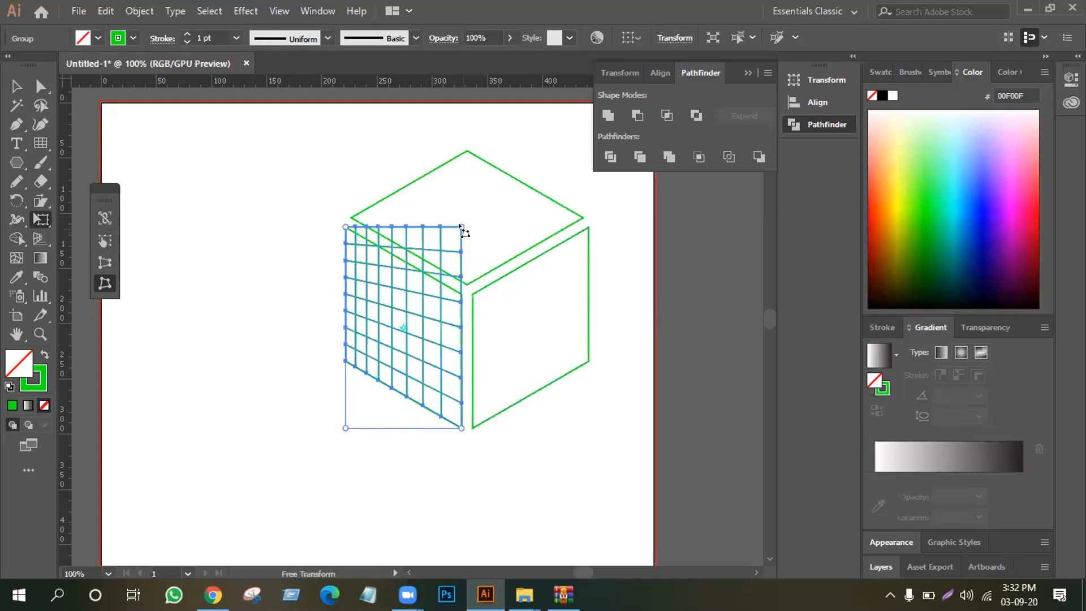
drag(460, 225, 462, 294)
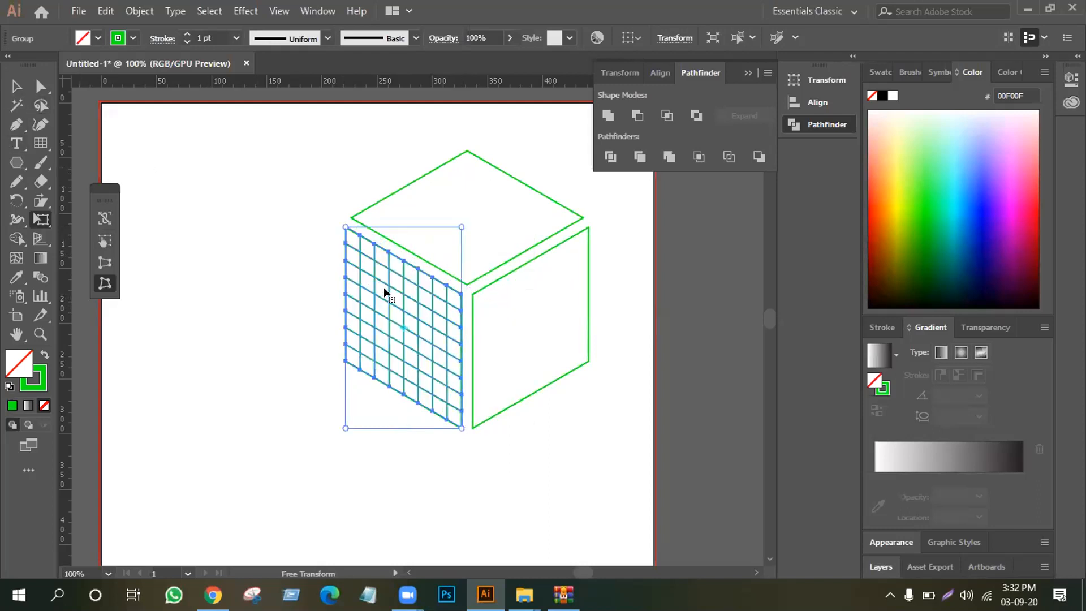
key(v)
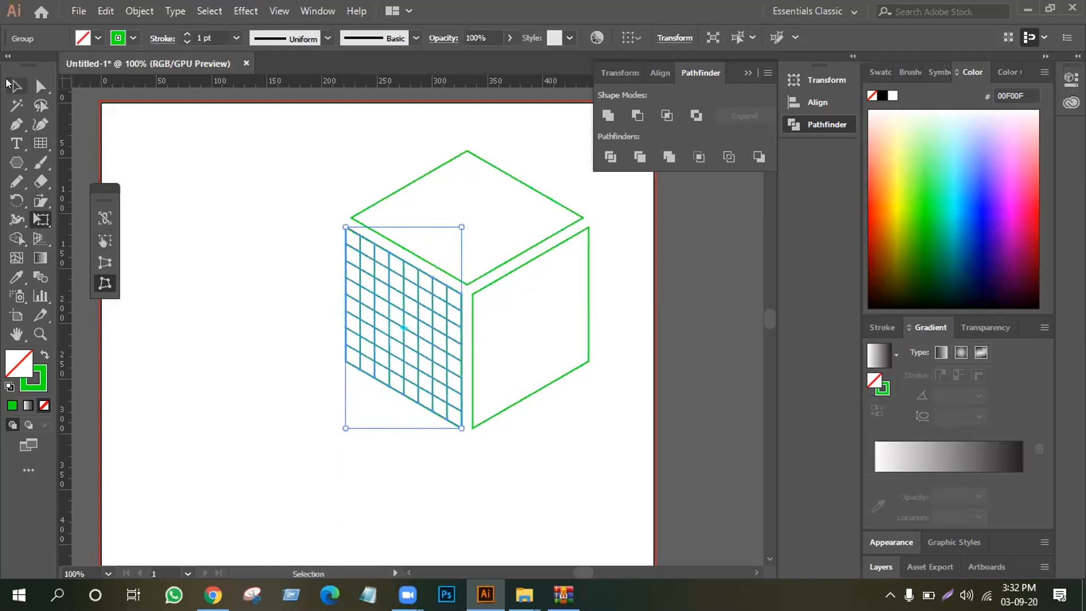
click(203, 146)
Try reflecting a copy of the left face's grid about a 60° axis, and undo the copy
click(434, 337)
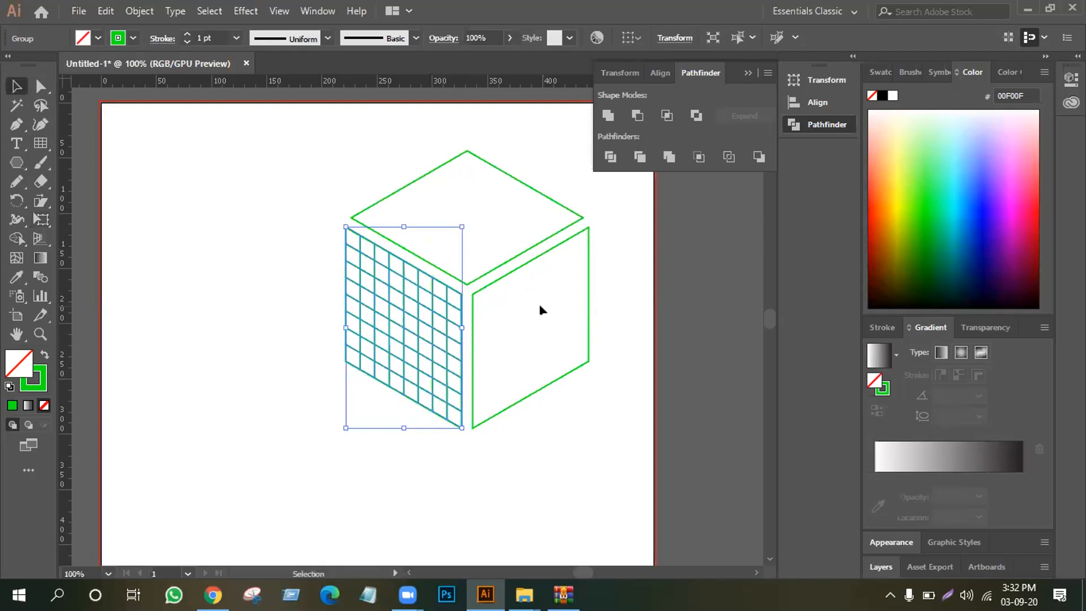
right_click(386, 311)
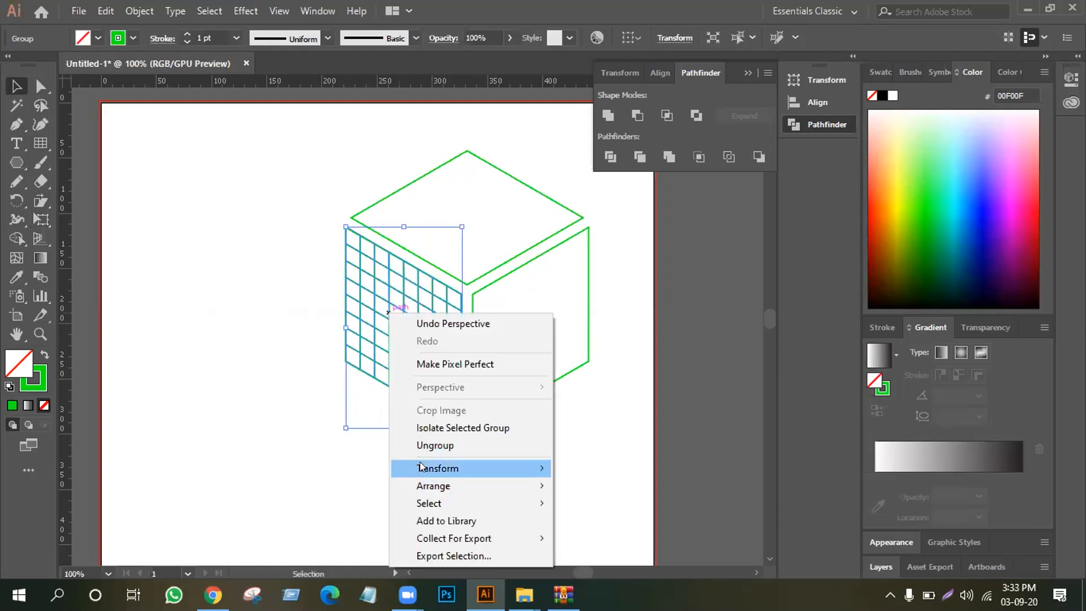
mouse_move(420, 468)
click(598, 388)
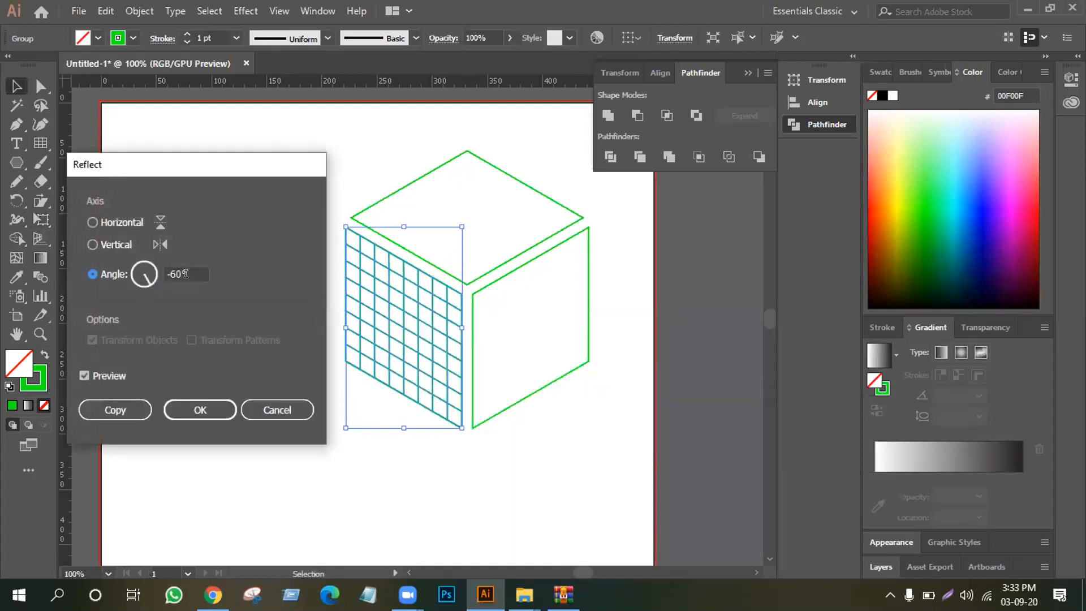
drag(185, 274, 161, 273)
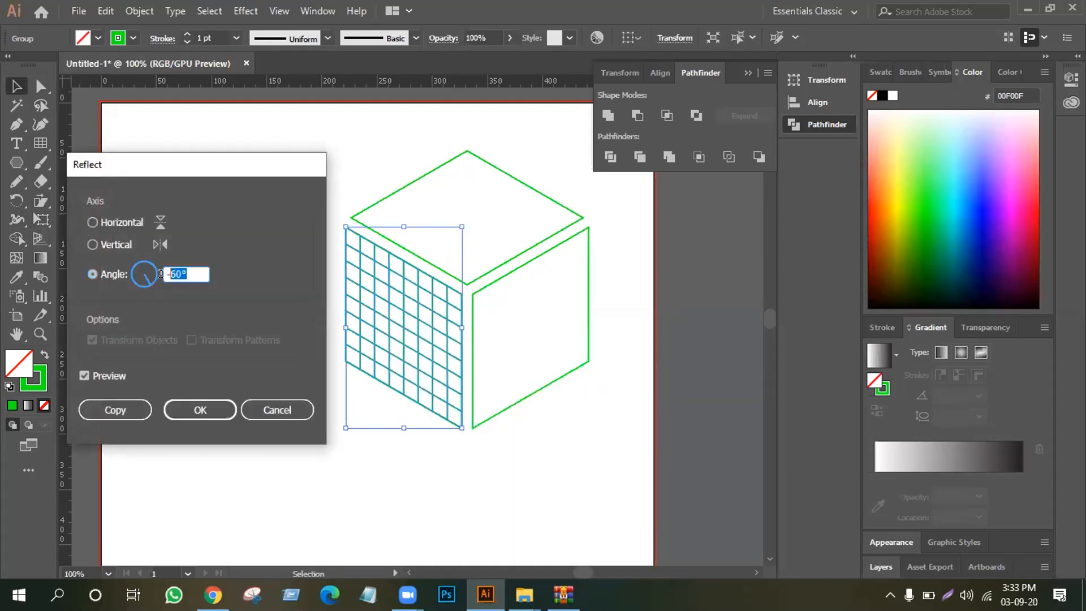
text(60)
click(97, 407)
click(97, 411)
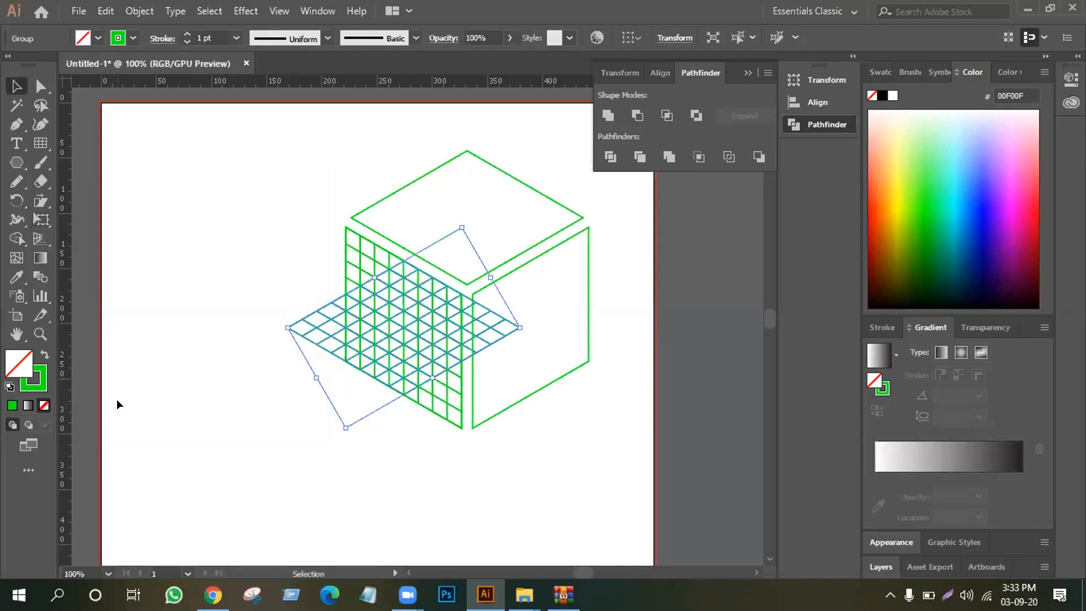
key(a)
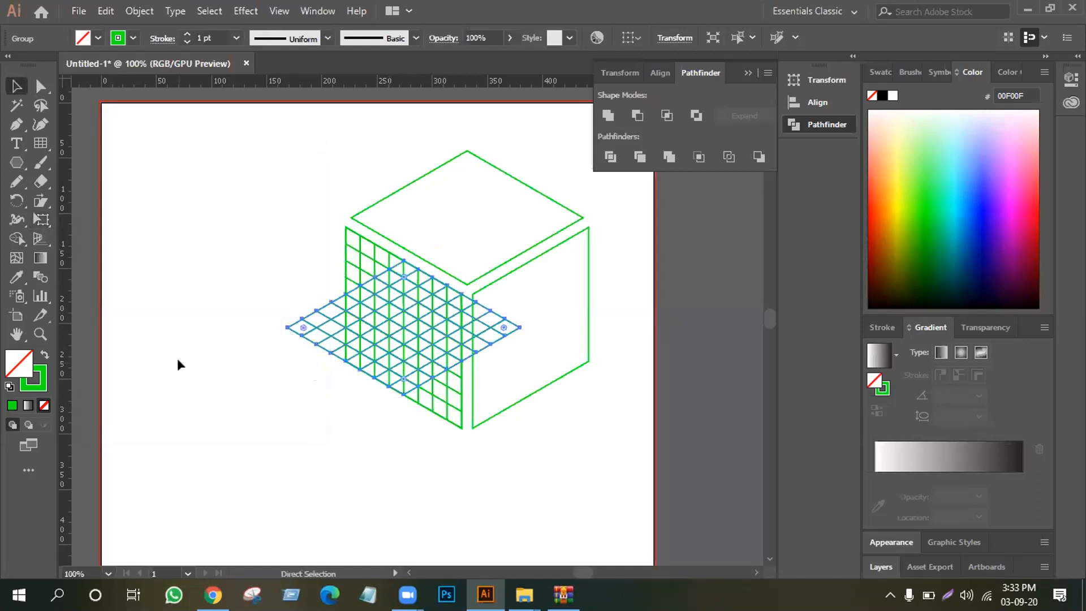
key(ctrl+z)
key(v)
right_click(399, 338)
mouse_move(426, 243)
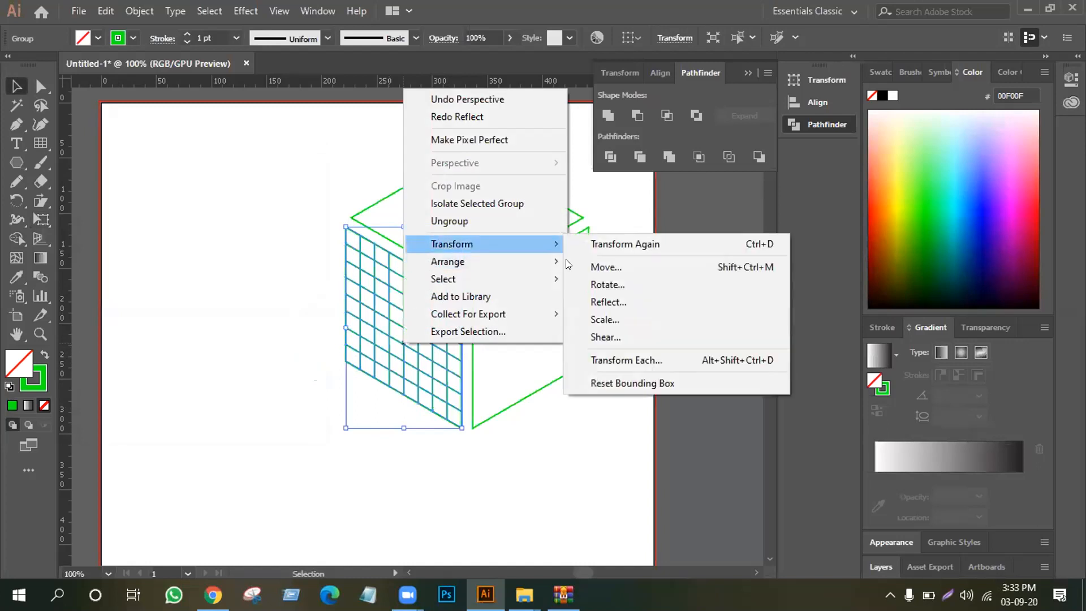
click(611, 284)
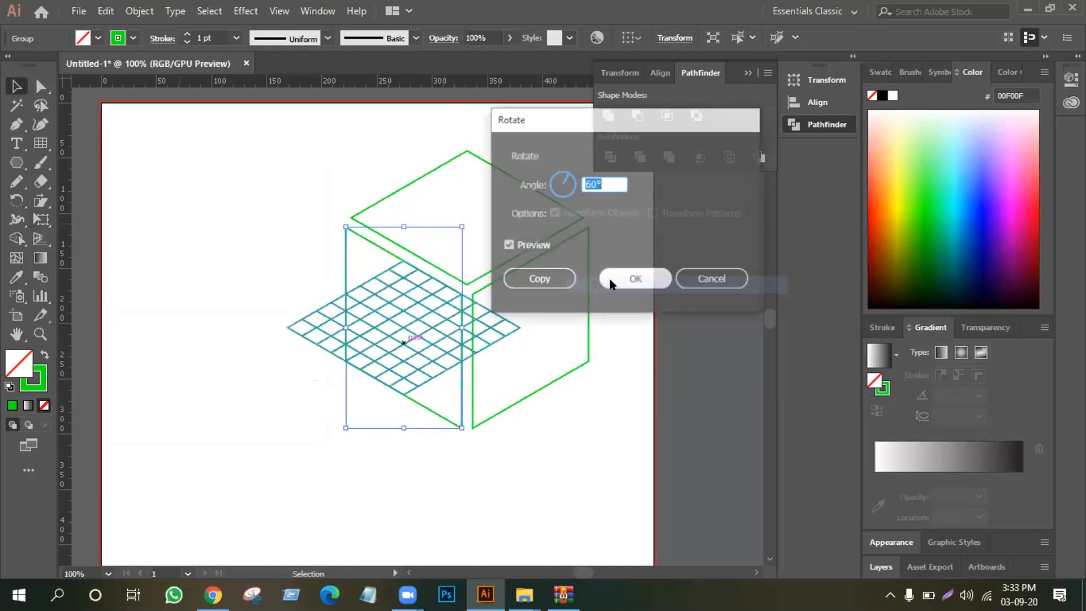
click(730, 279)
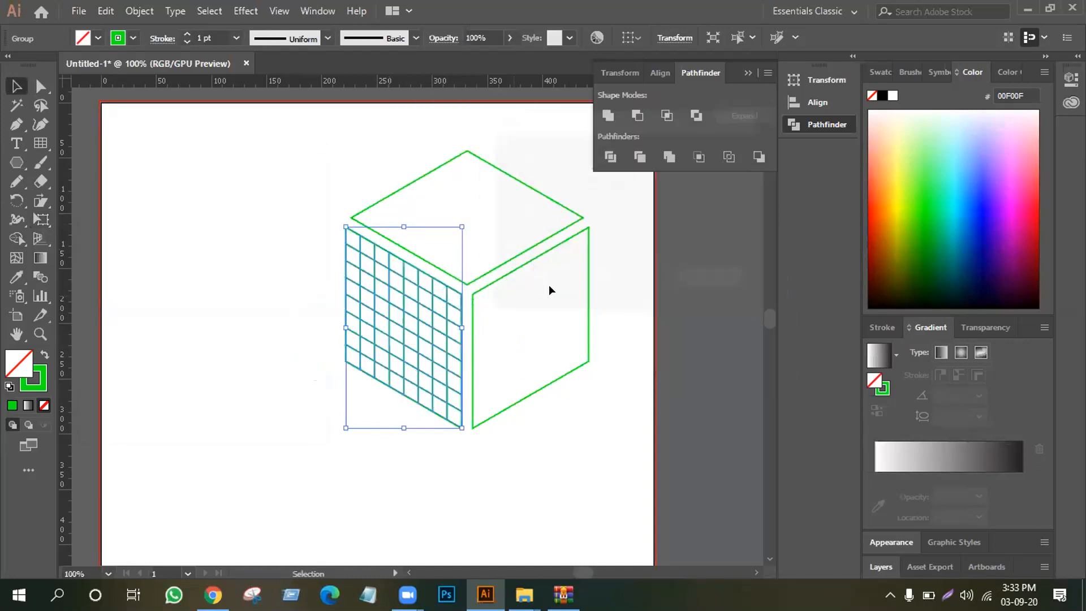
Reflect a copy of the left face's grid about the vertical axis and fit it onto the cube's right face
right_click(433, 303)
mouse_move(496, 462)
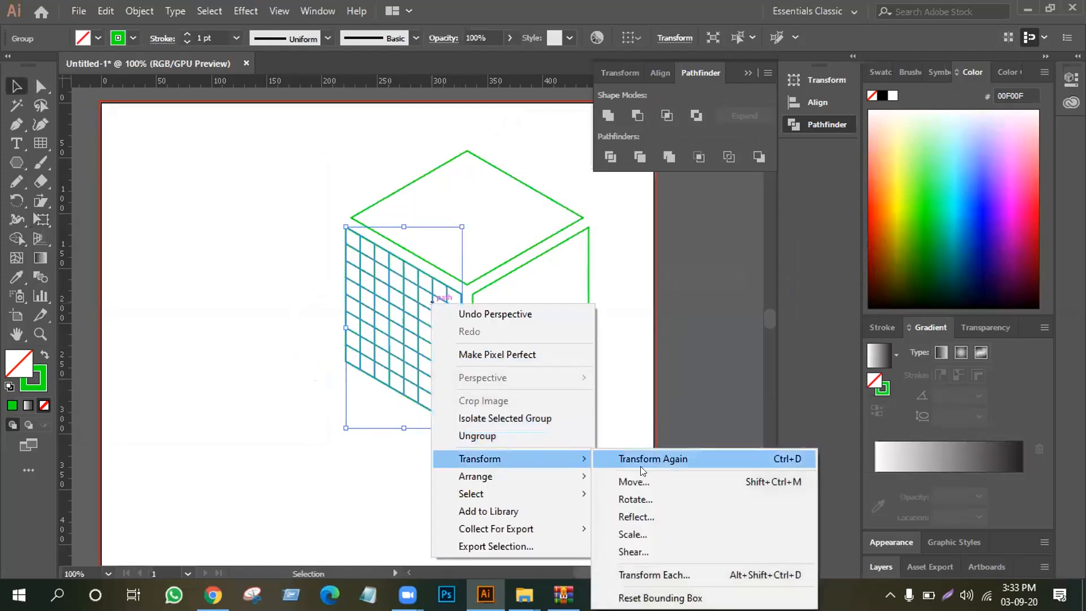
click(631, 513)
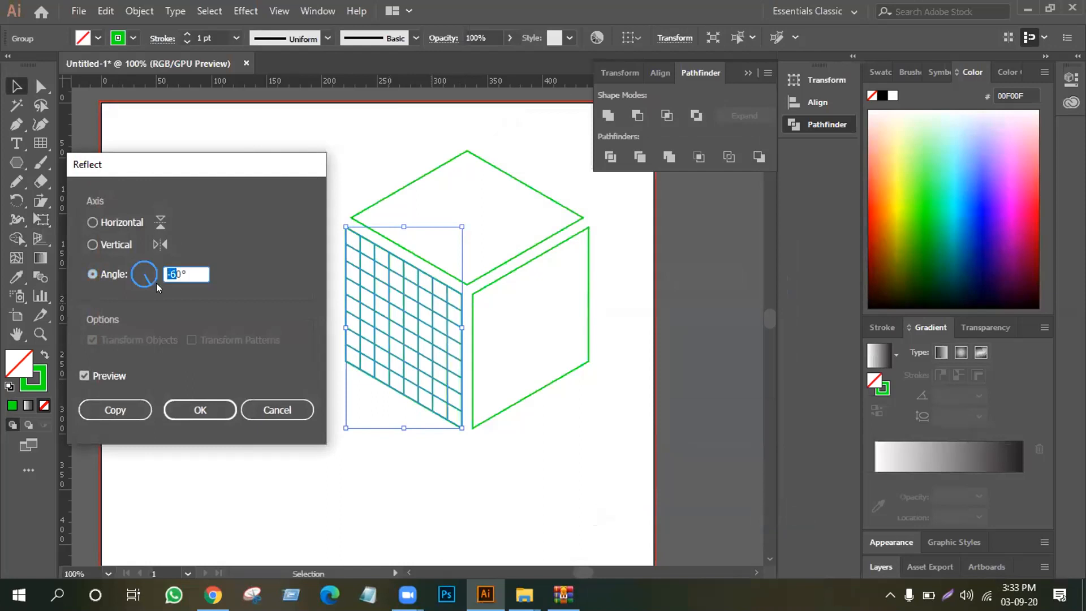
text(60)
click(106, 243)
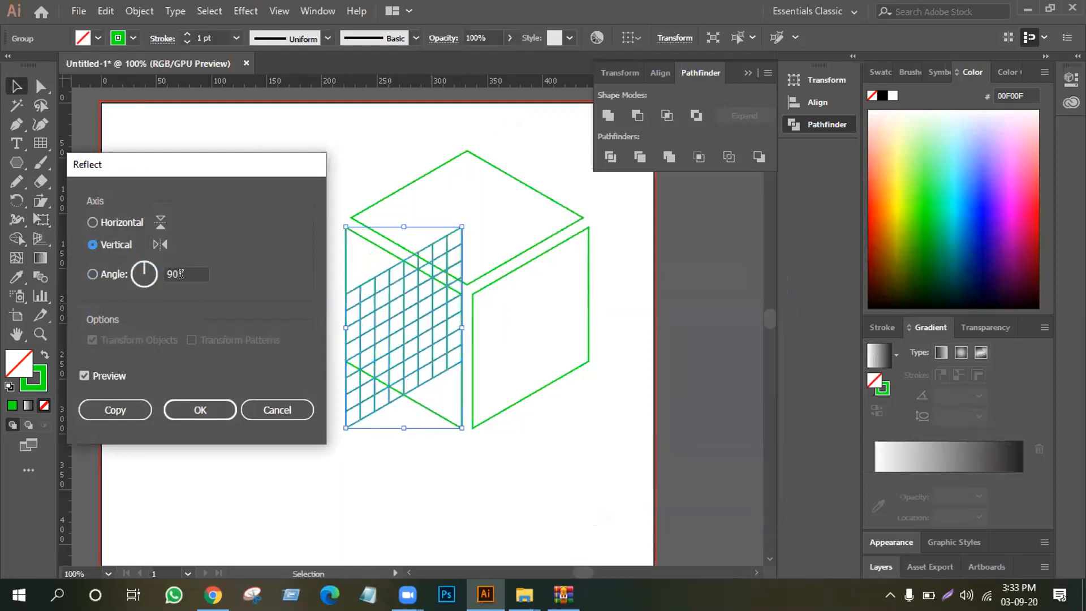
click(103, 403)
drag(409, 311, 514, 310)
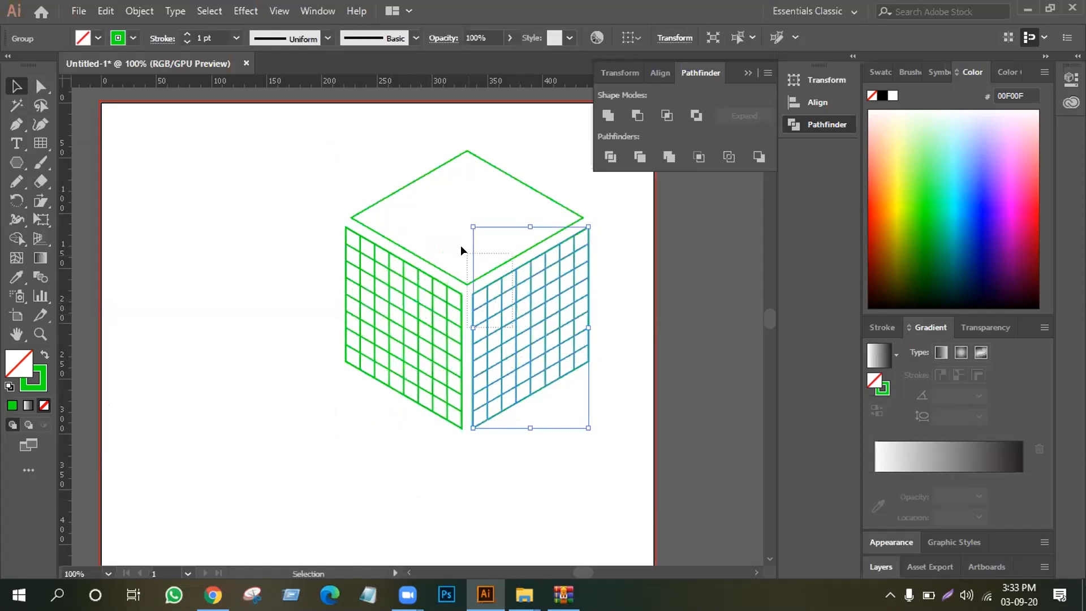
Place a copy of the right face's grid over the cube's top face and preview reflecting it about a -60° axis
shift+click(470, 283)
click(450, 452)
drag(529, 340, 439, 199)
right_click(439, 199)
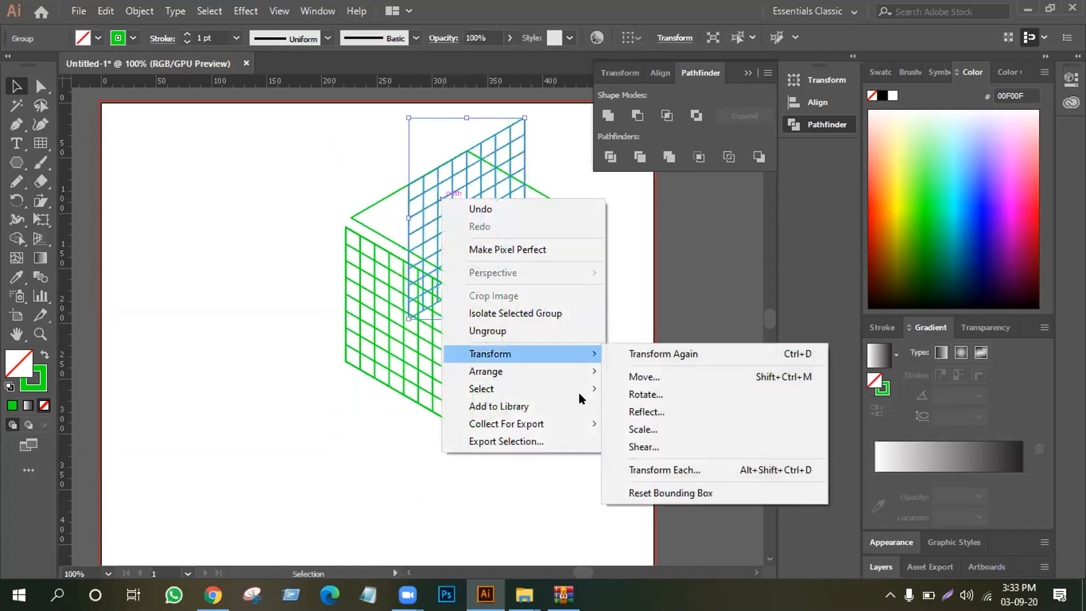
click(640, 411)
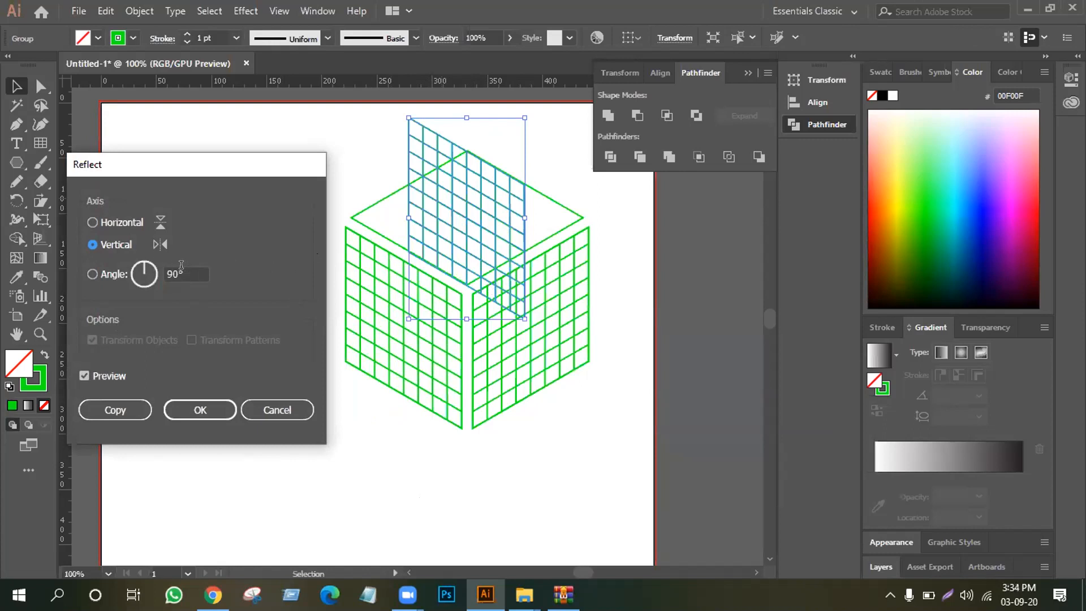
drag(185, 274, 156, 275)
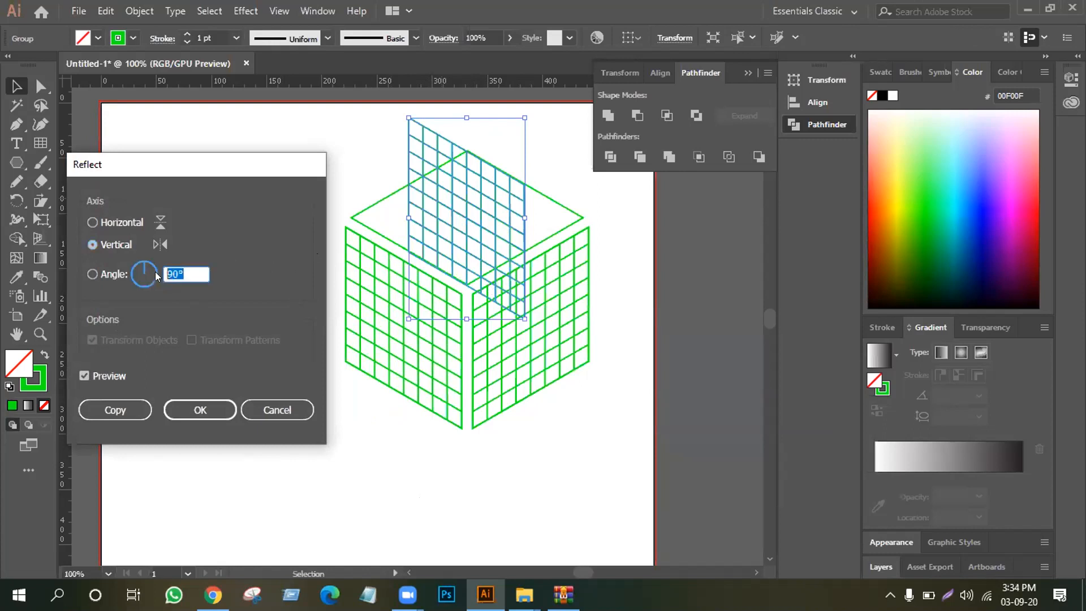
text(-60)
key(Tab)
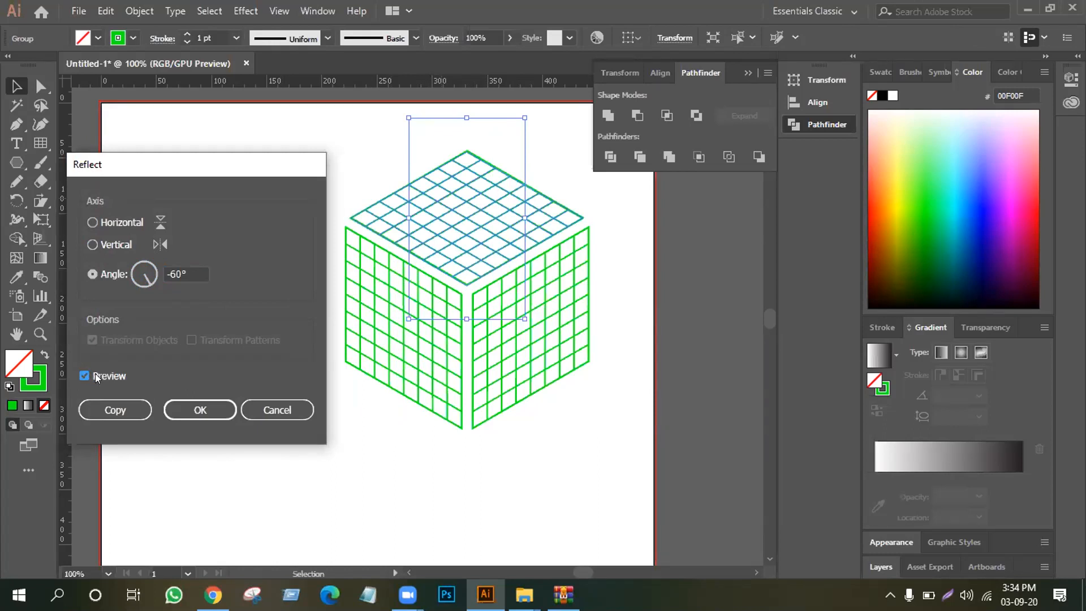
click(85, 376)
click(95, 376)
Try reflecting the top face's grid about a -32° axis
click(176, 272)
key(Up)
key(Up)
key(Up)
key(Up)
key(Up)
key(Up)
key(Up)
key(Up)
key(Up)
key(Up)
key(Up)
key(Up)
key(Up)
key(Up)
key(Up)
key(Up)
key(Up)
key(Up)
key(Up)
key(Up)
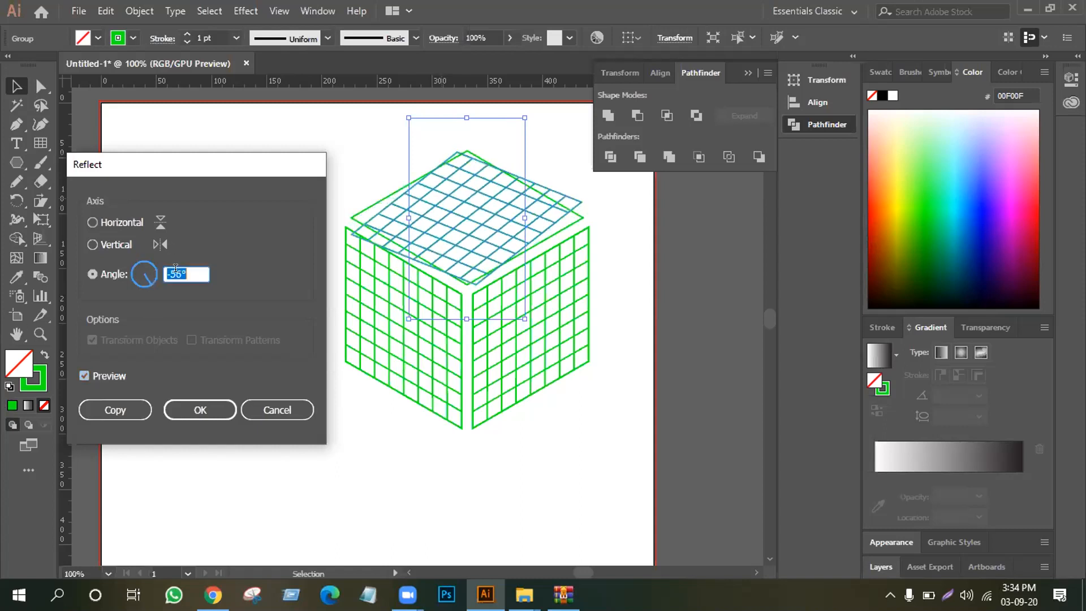
key(Up)
key(Up)
key(Up)
key(Up)
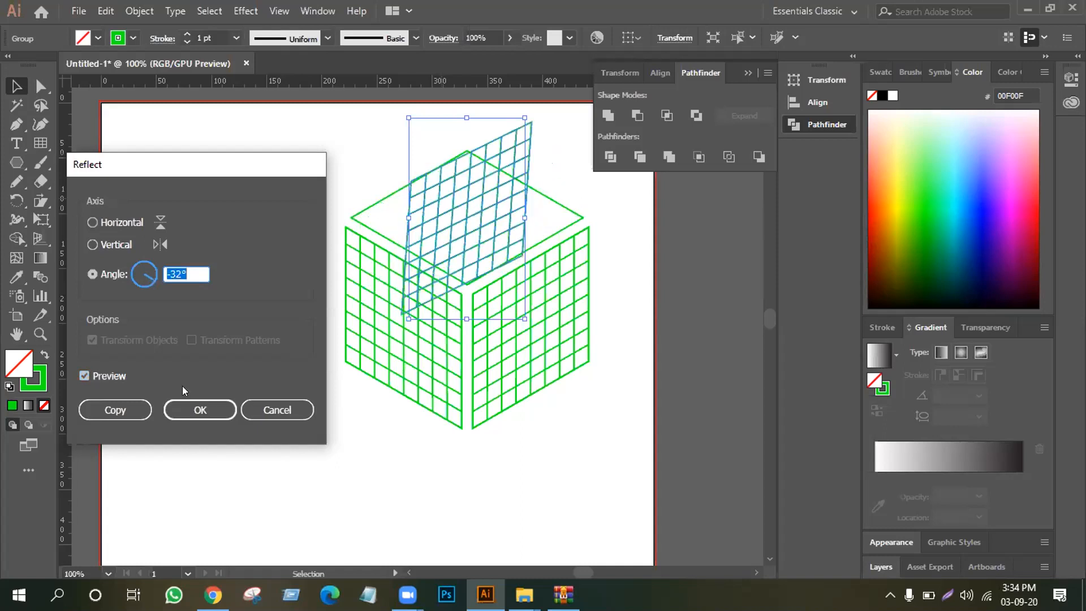
click(202, 410)
Try a second reflection of the top face's grid with the axis angle at 200°, and cancel it
right_click(439, 197)
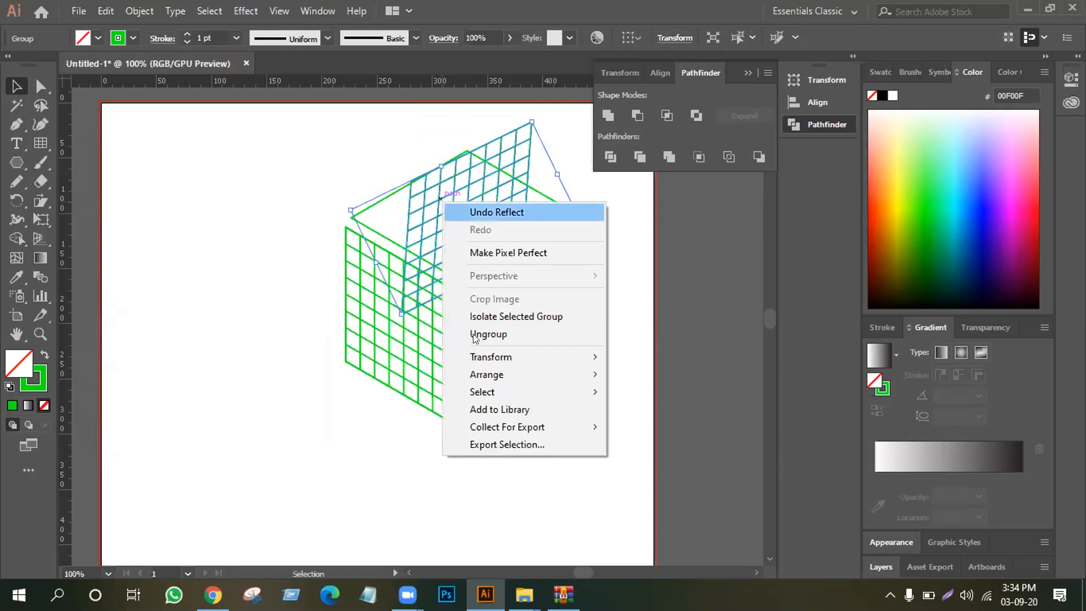
mouse_move(492, 361)
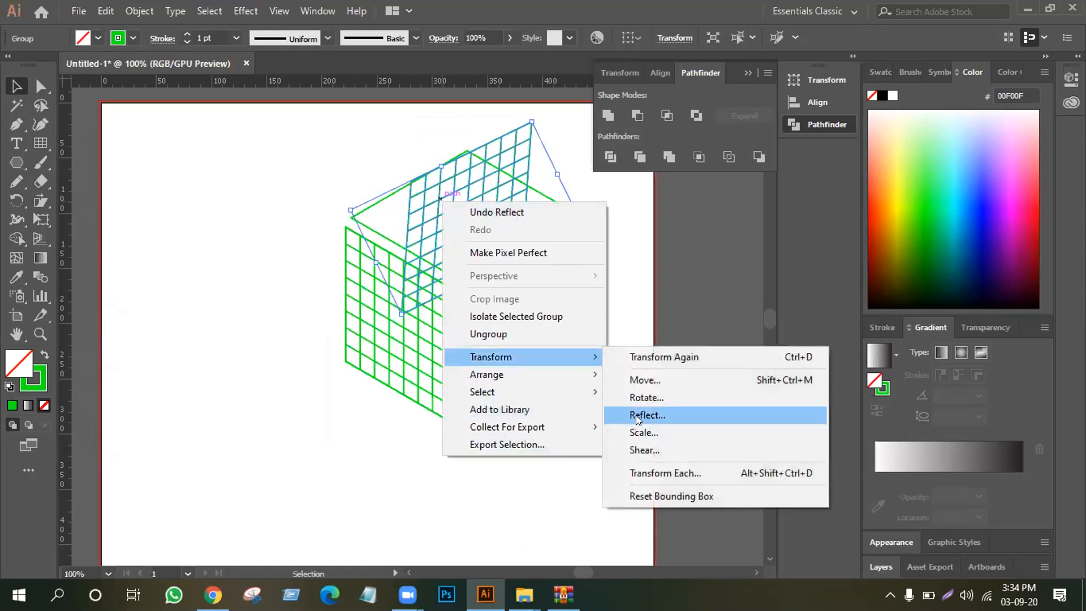
click(636, 416)
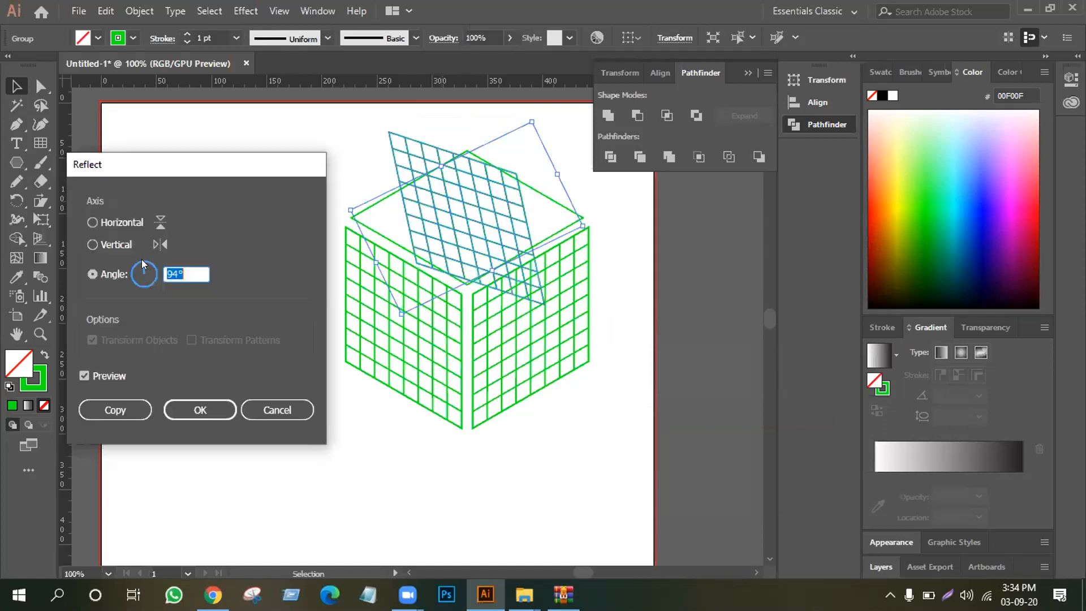
click(132, 275)
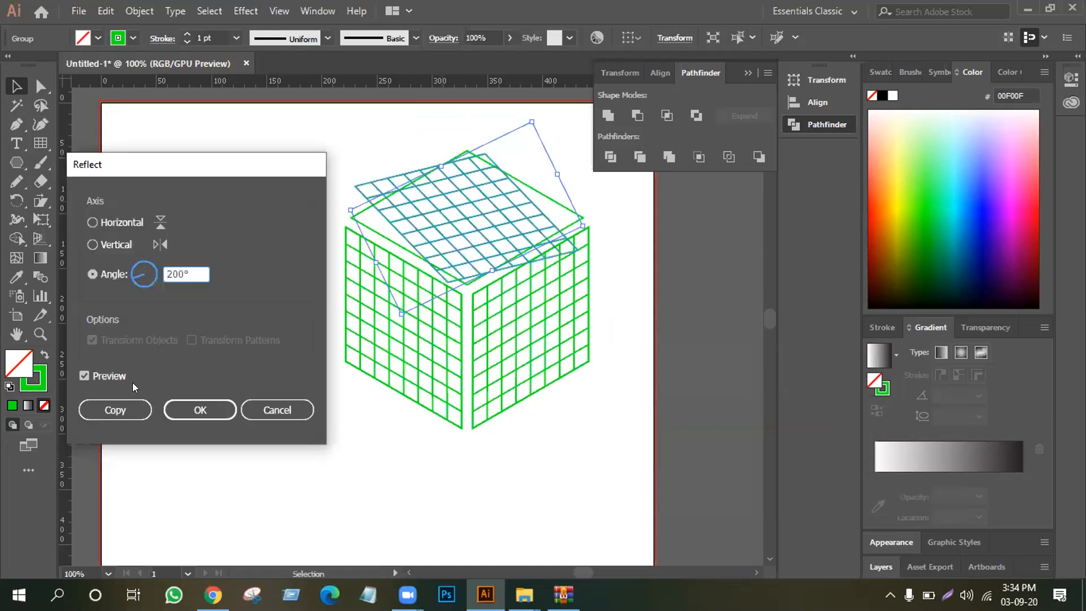
drag(187, 271, 160, 268)
click(259, 409)
Undo the reflected and moved grid copies back to the single grid on the left face
key(a)
key(ctrl+z)
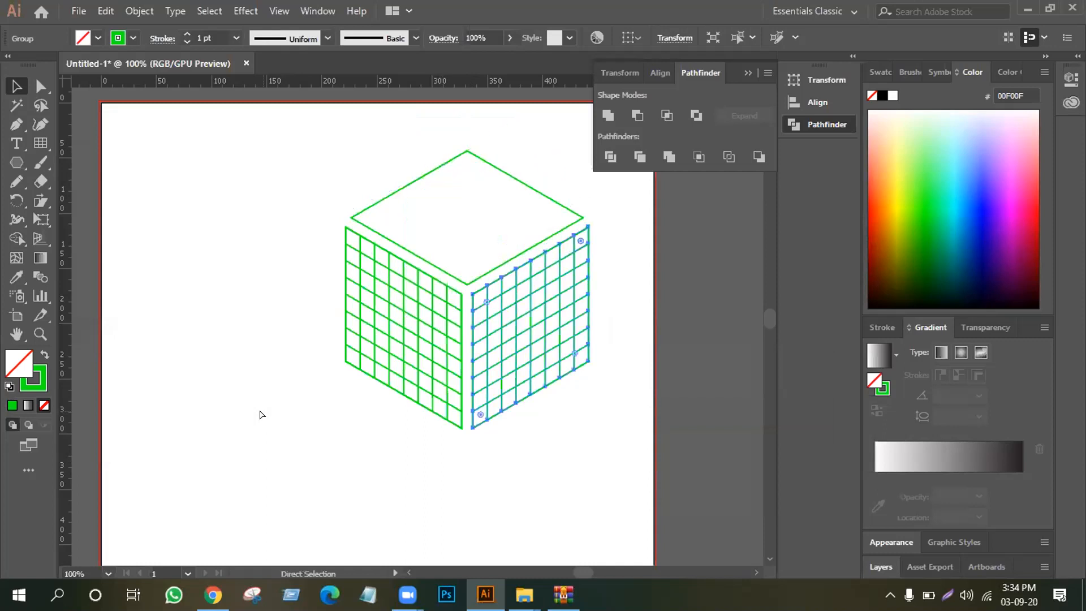
key(ctrl+z)
key(v)
drag(382, 328, 521, 364)
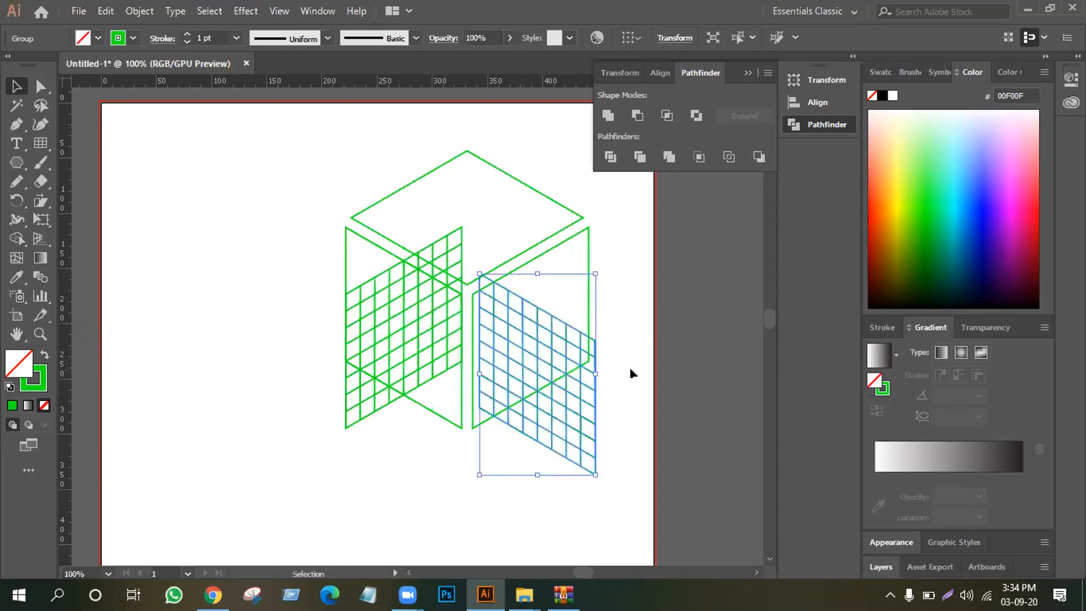
key(ctrl+z)
key(a)
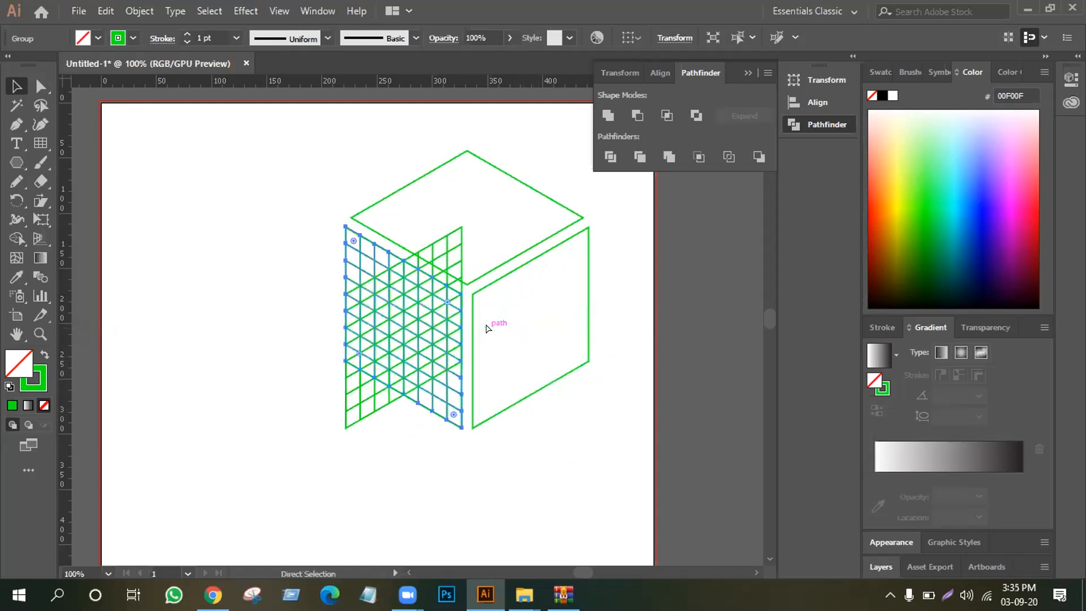
key(v)
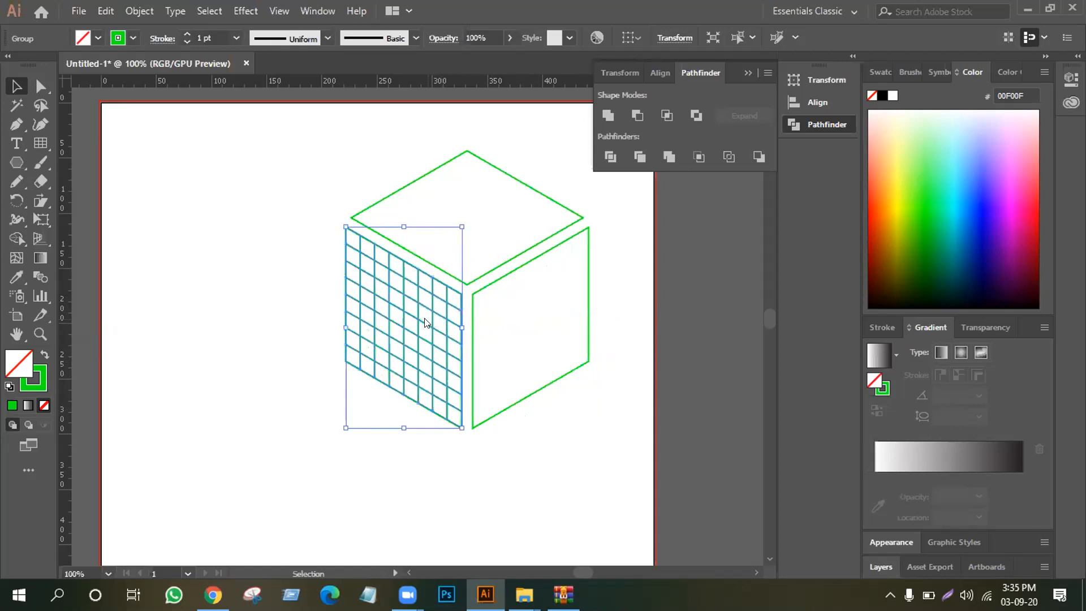
Reflect a copy of the left face's grid about the vertical axis and place copies on the cube's right and top faces
right_click(428, 319)
mouse_move(486, 474)
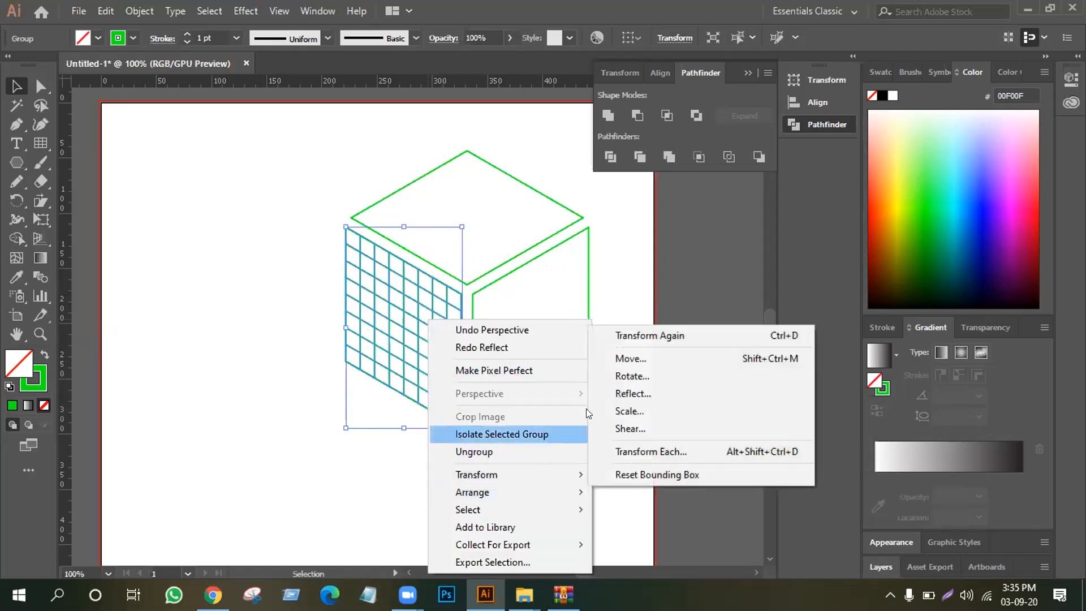
click(627, 392)
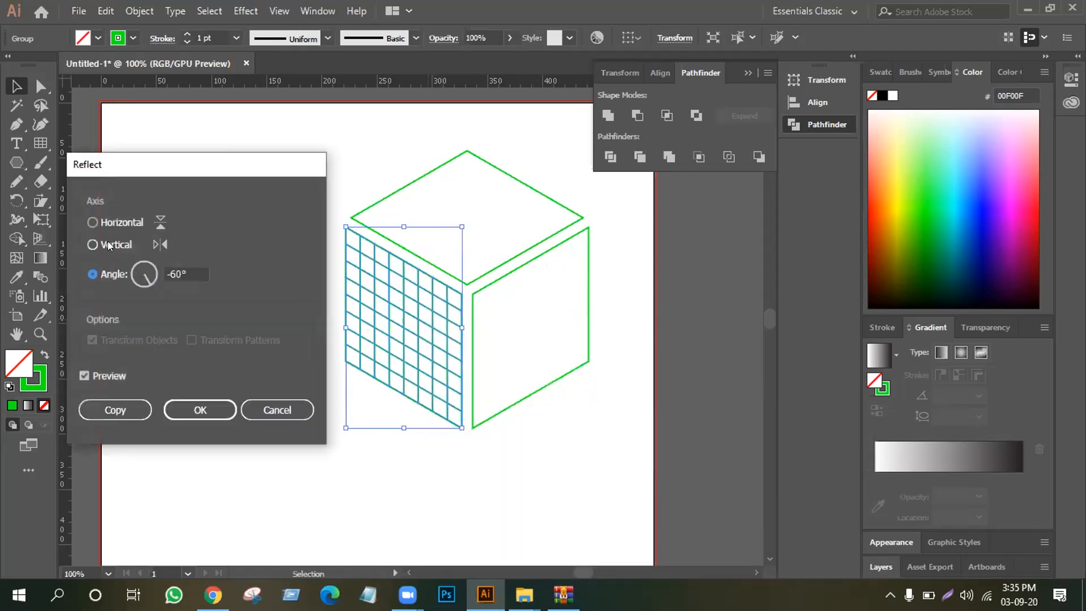
click(107, 243)
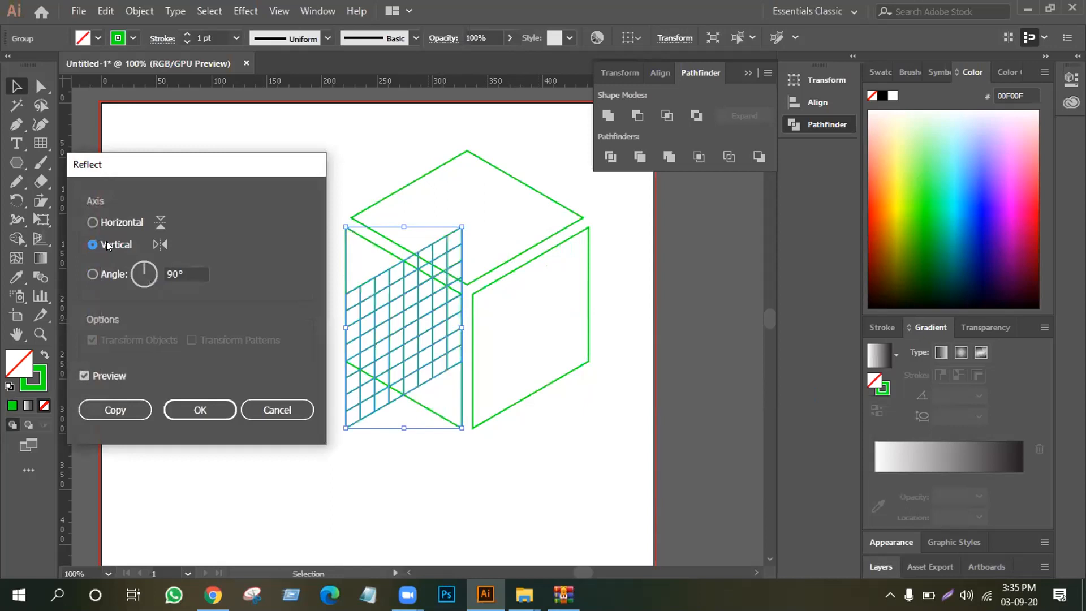
click(127, 398)
drag(400, 325, 453, 218)
Reflect the grid lying over the top face about a -60° axis
right_click(453, 219)
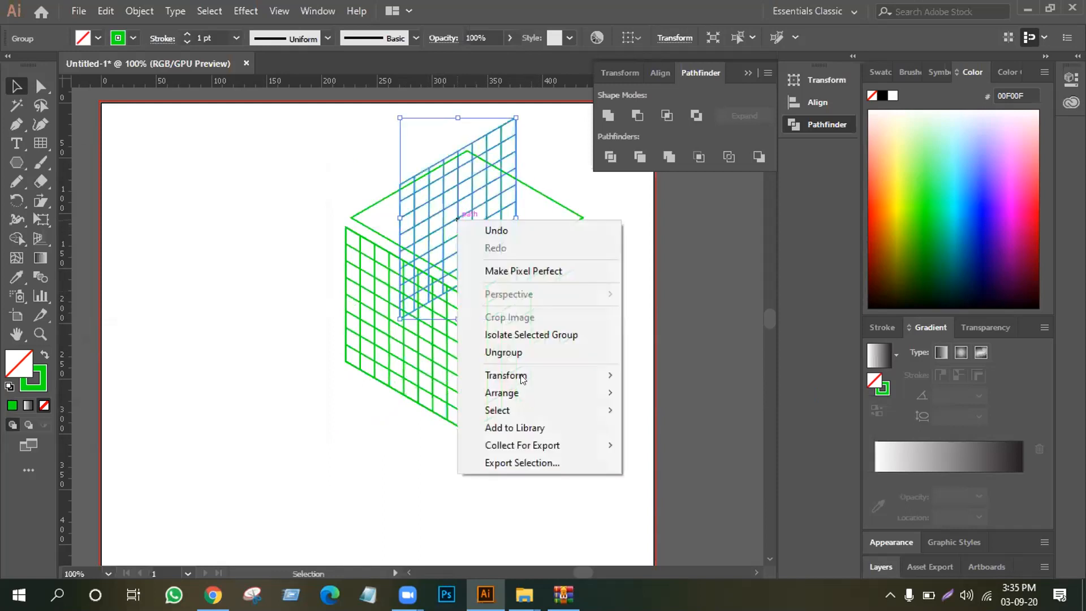
mouse_move(521, 373)
click(666, 436)
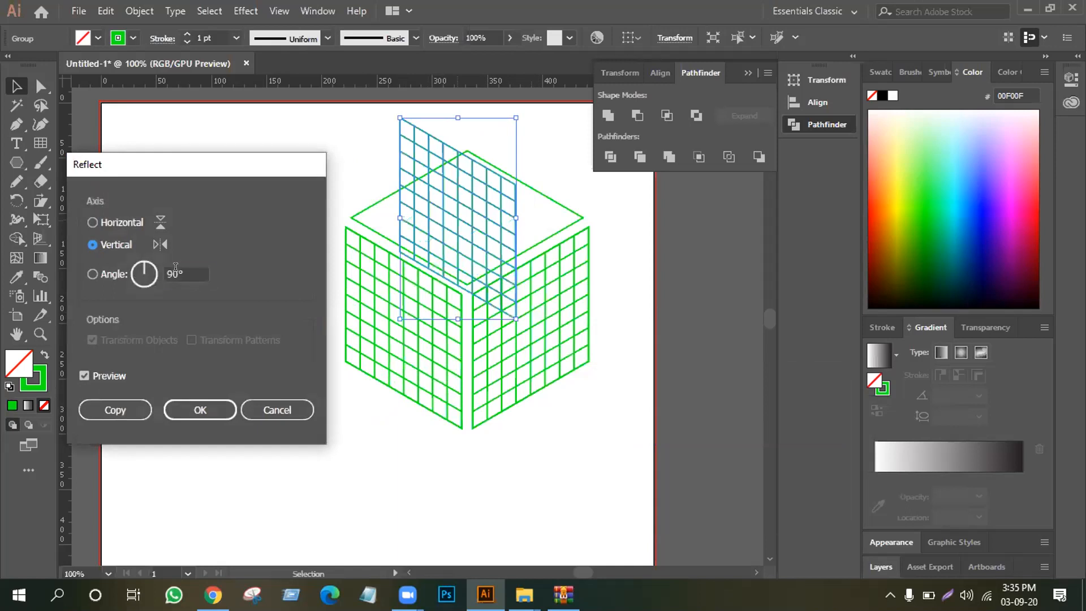
key(Tab)
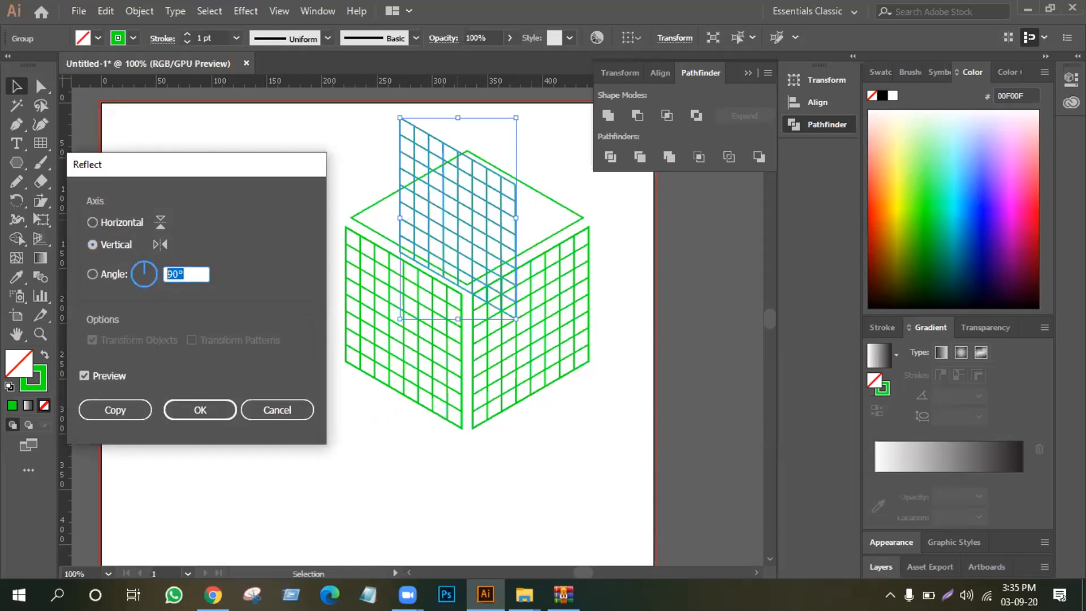
text(-60)
click(83, 376)
click(83, 377)
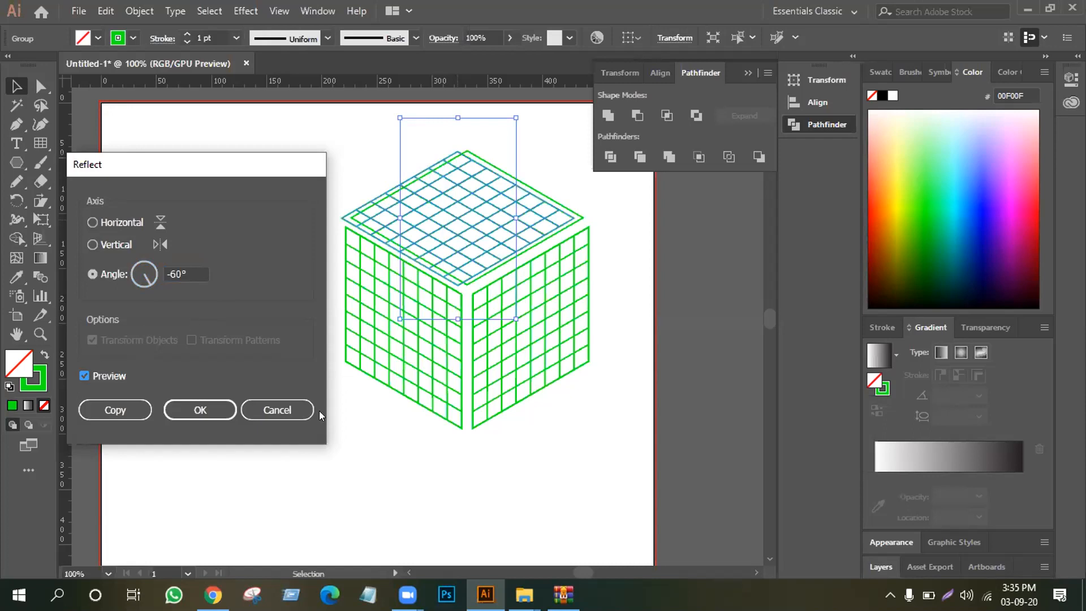
click(190, 409)
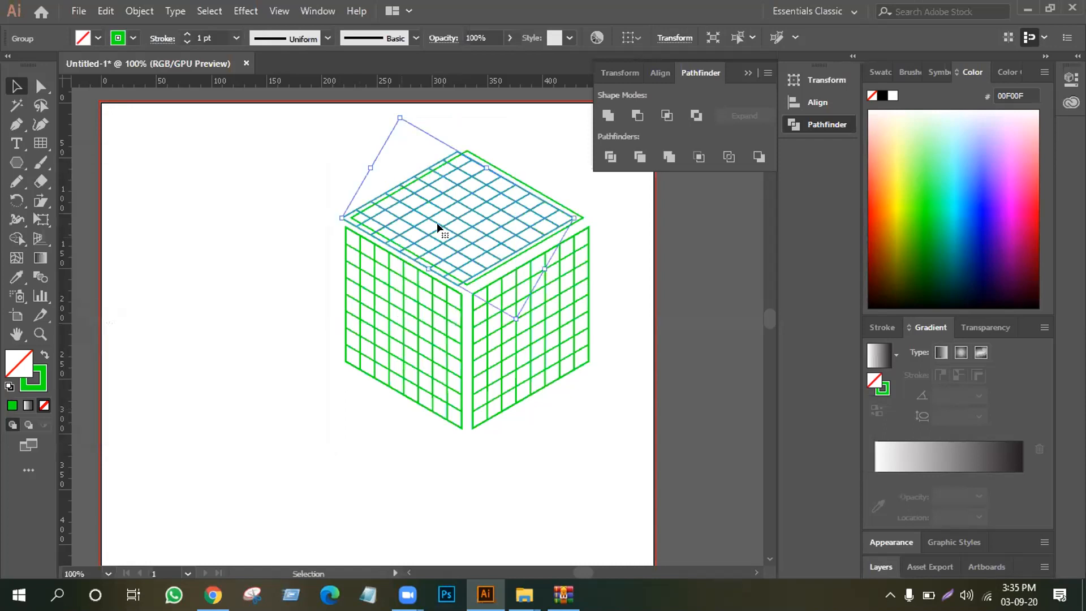
Shift the reflected grid to fit exactly inside the top face's outline and clear the selection
click(211, 286)
drag(399, 213, 408, 214)
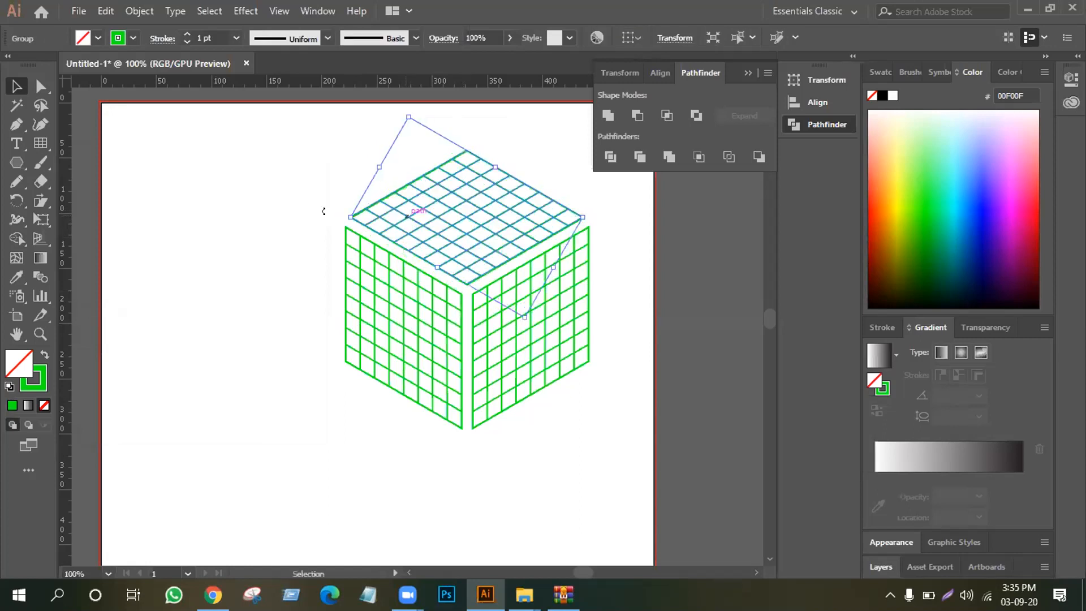
click(224, 221)
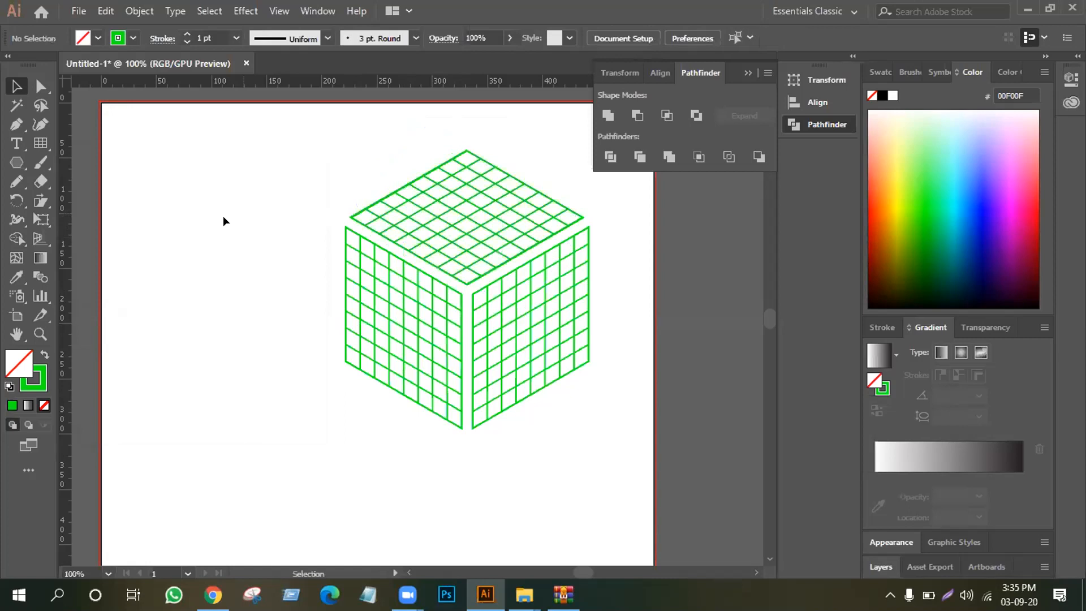
Move the three face grids together off the plain face outlines and delete those outlines
click(447, 224)
shift+click(400, 335)
shift+click(516, 321)
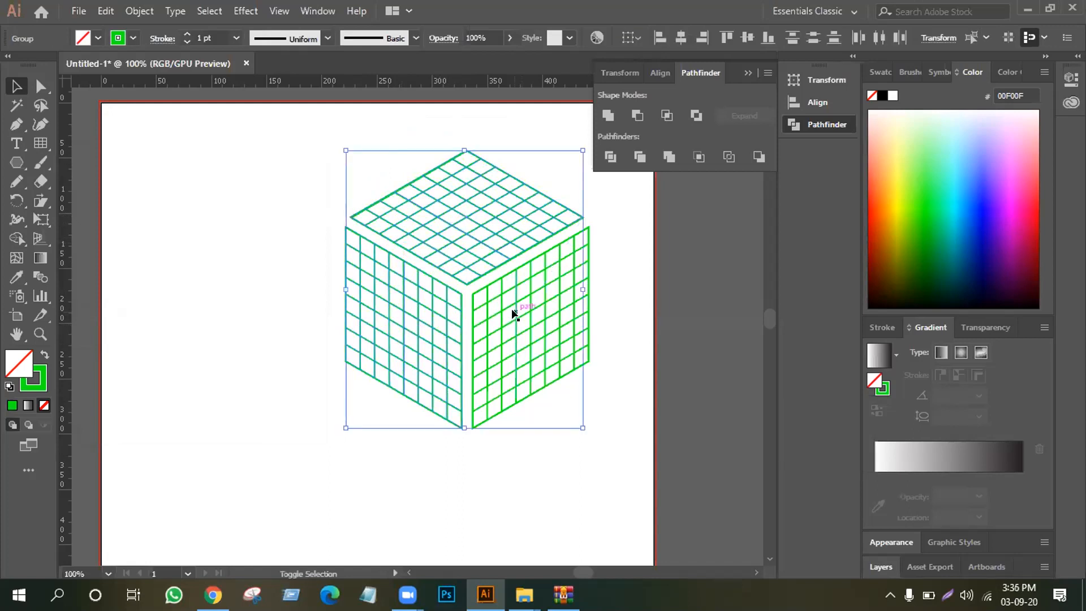
drag(456, 196, 224, 306)
click(551, 385)
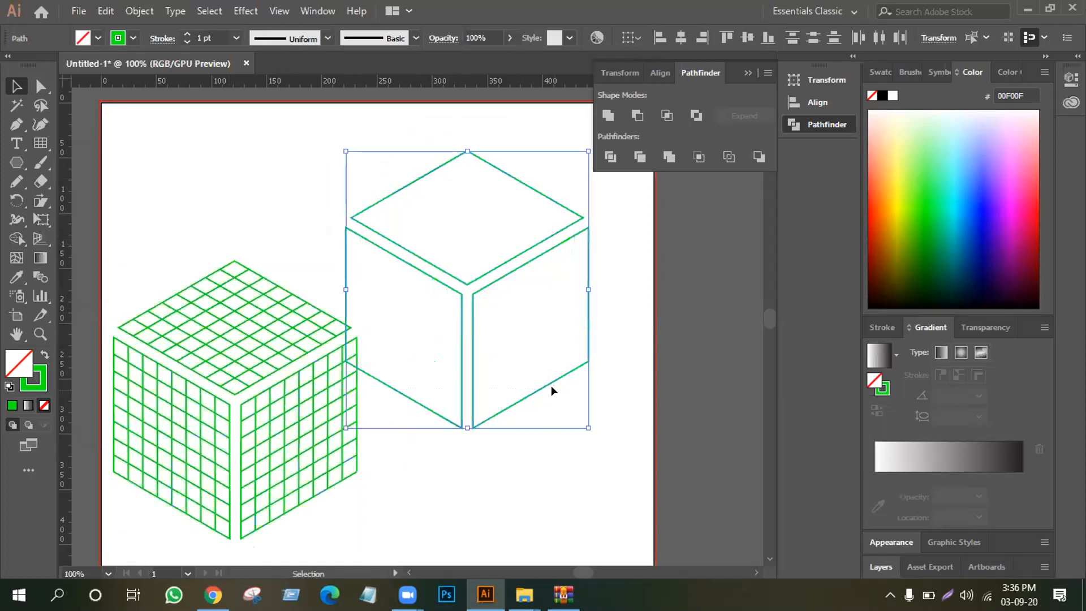
key(Delete)
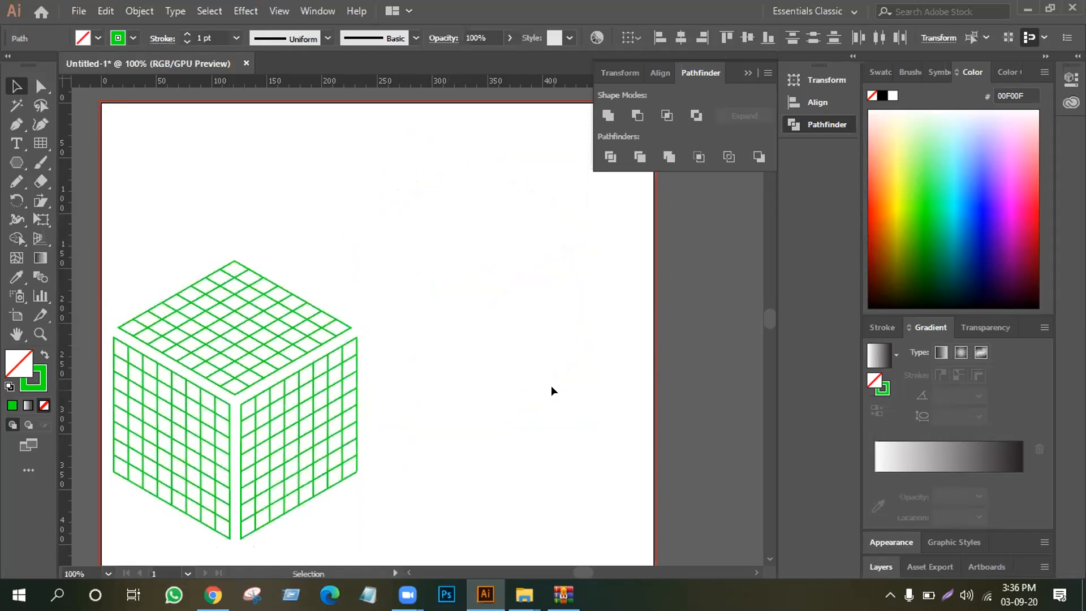
Select all three face grids and move the gridded cube back to the middle of the artboard
click(254, 438)
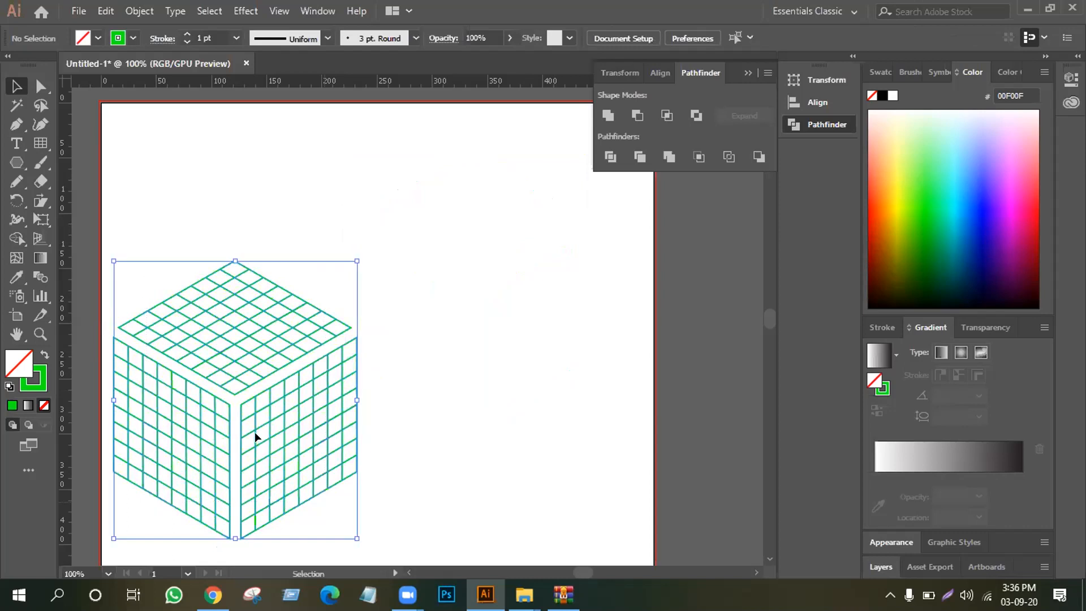
click(319, 271)
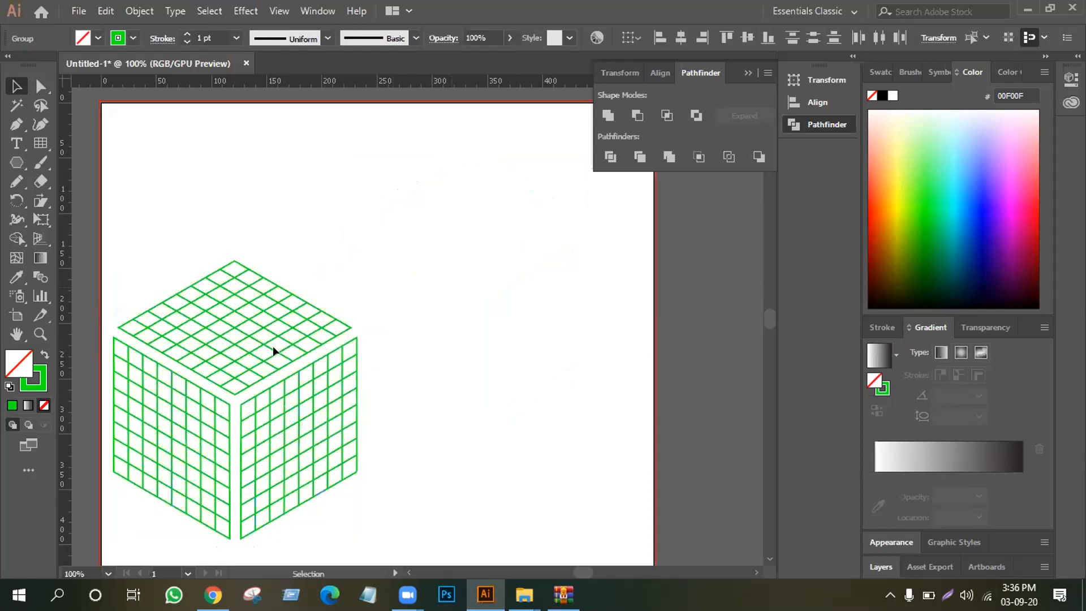
drag(131, 265, 330, 451)
drag(235, 435, 300, 359)
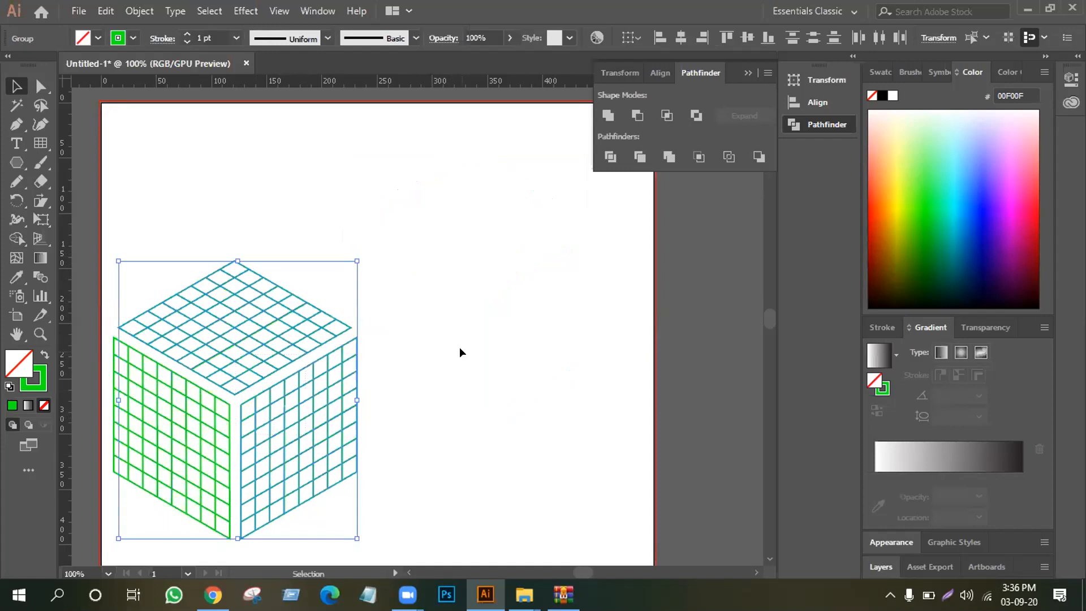
click(459, 347)
drag(122, 274, 274, 460)
drag(268, 398, 293, 403)
click(108, 280)
drag(146, 250, 475, 328)
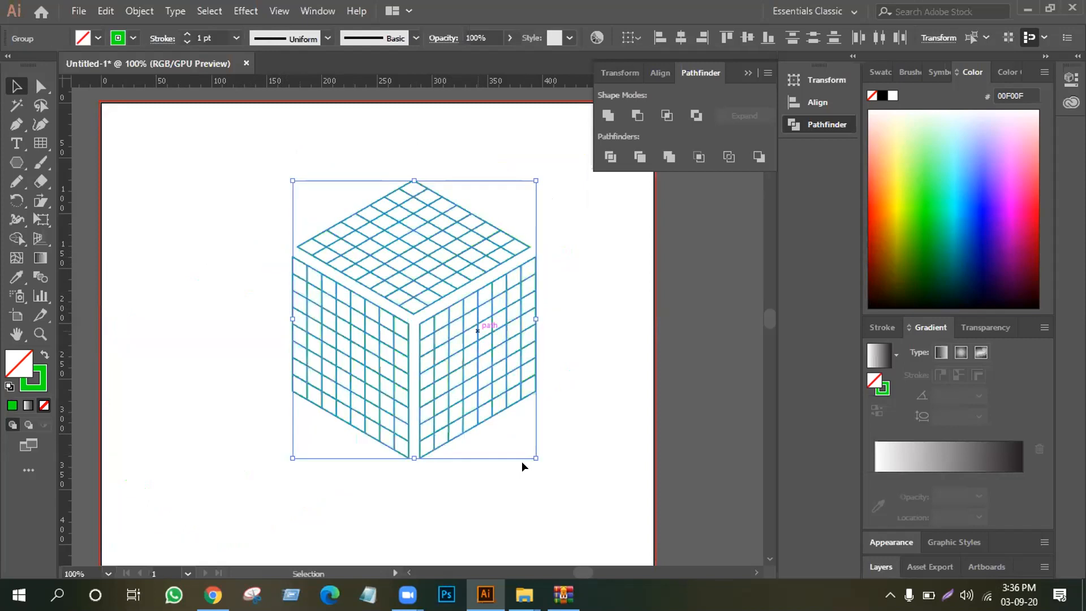
click(638, 365)
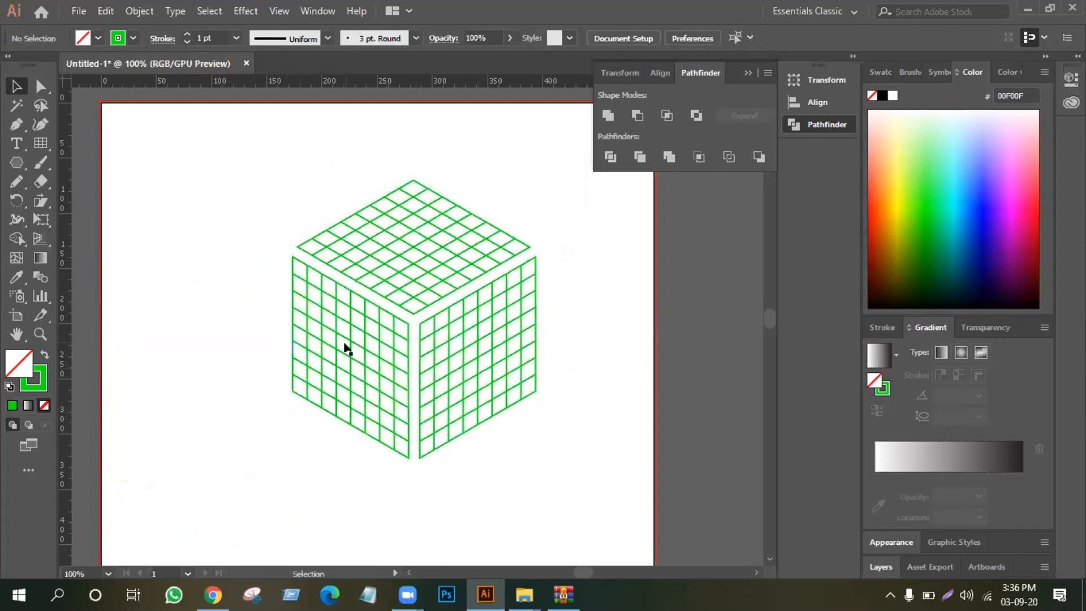
Use Shape Builder on the cube's left face grid to merge the two-cell-wide upper band and both side bands into a frame
click(346, 321)
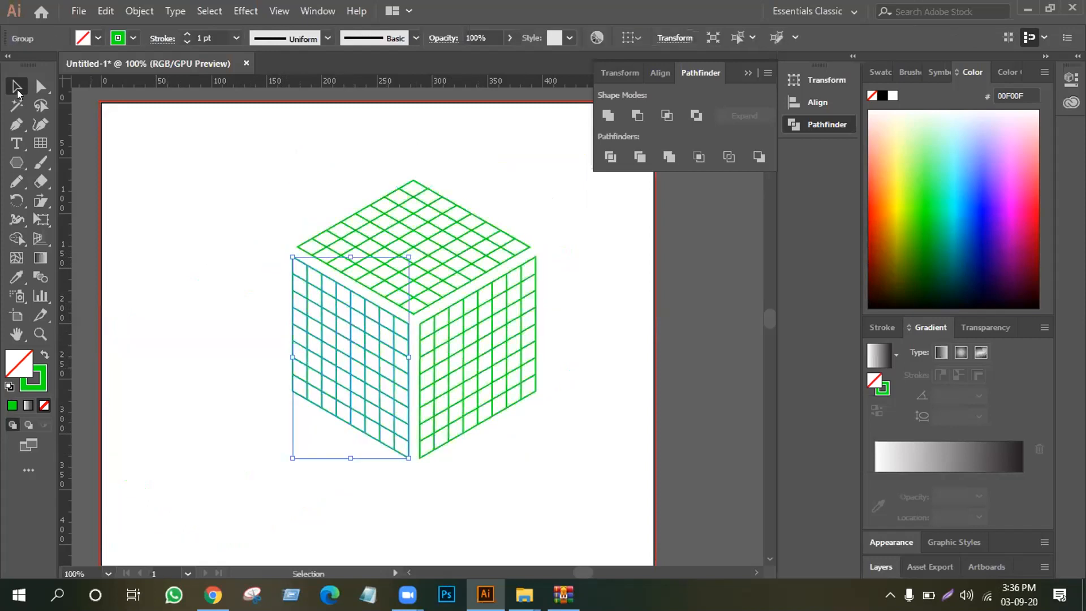
click(17, 237)
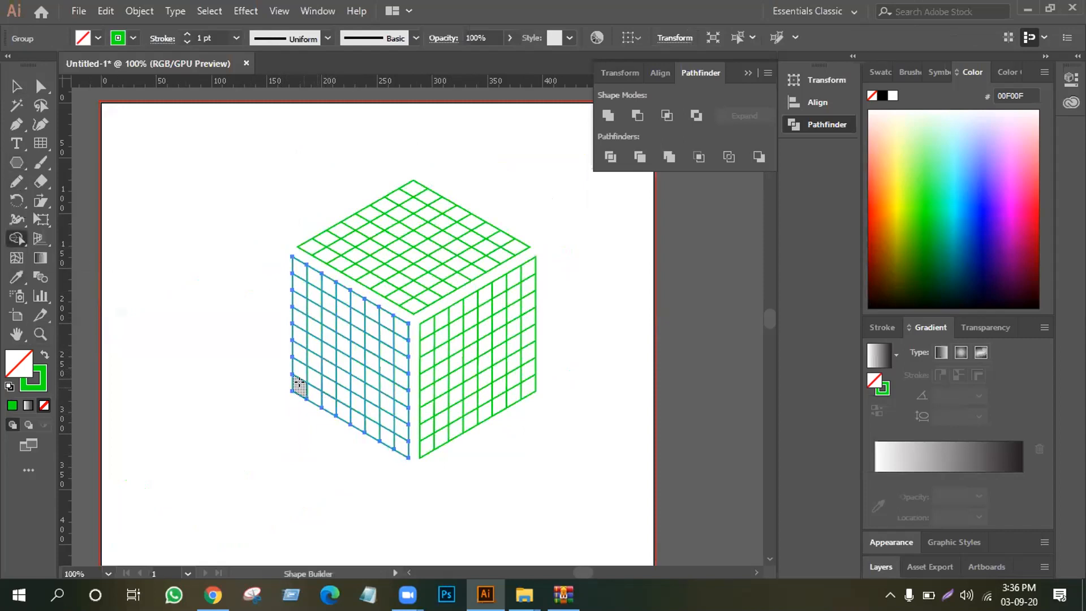
mouse_move(304, 390)
mouse_down()
mouse_move(303, 318)
mouse_move(292, 302)
mouse_move(304, 301)
mouse_move(304, 276)
mouse_move(290, 268)
mouse_move(289, 279)
mouse_move(324, 278)
mouse_move(324, 292)
mouse_move(395, 327)
mouse_move(398, 440)
mouse_move(381, 427)
mouse_move(389, 346)
mouse_up()
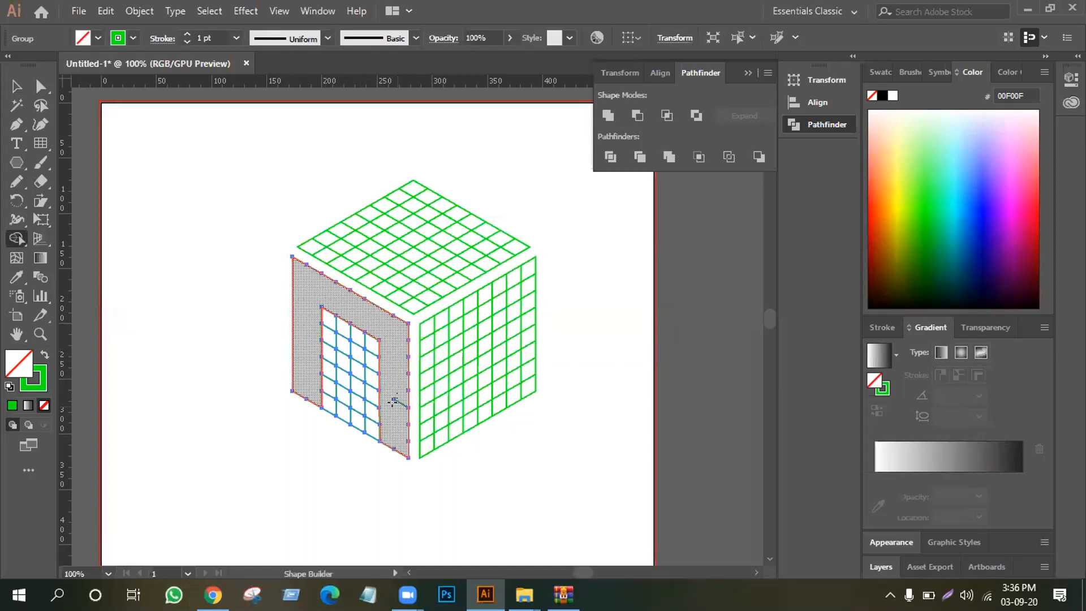
key(ctrl)
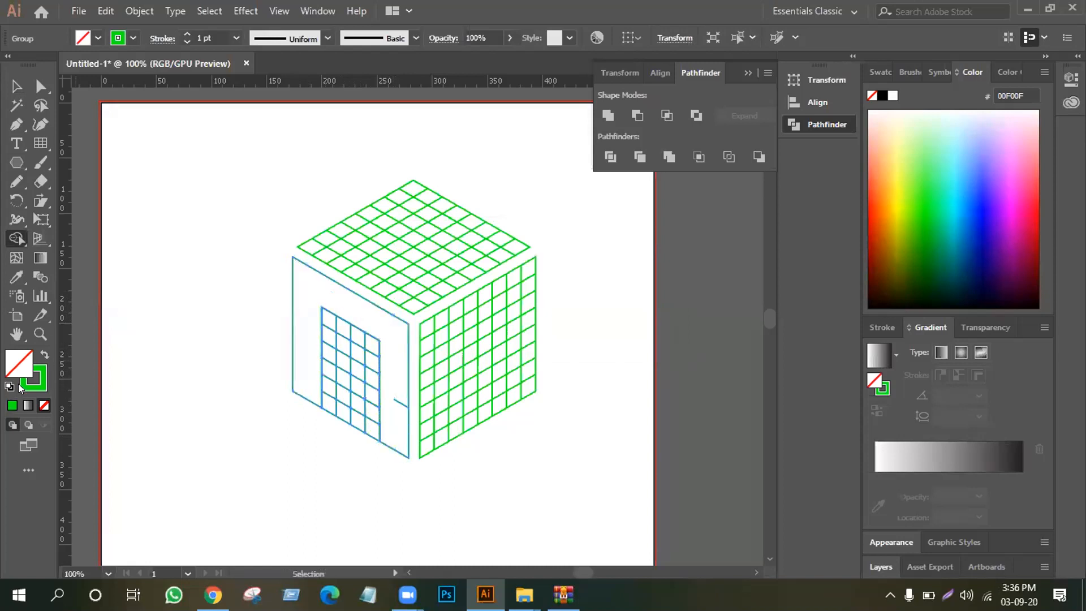
Fill the merged frame solid green without a stroke and merge the two middle cell columns into it to form an M
click(44, 355)
click(380, 342)
drag(348, 323, 337, 417)
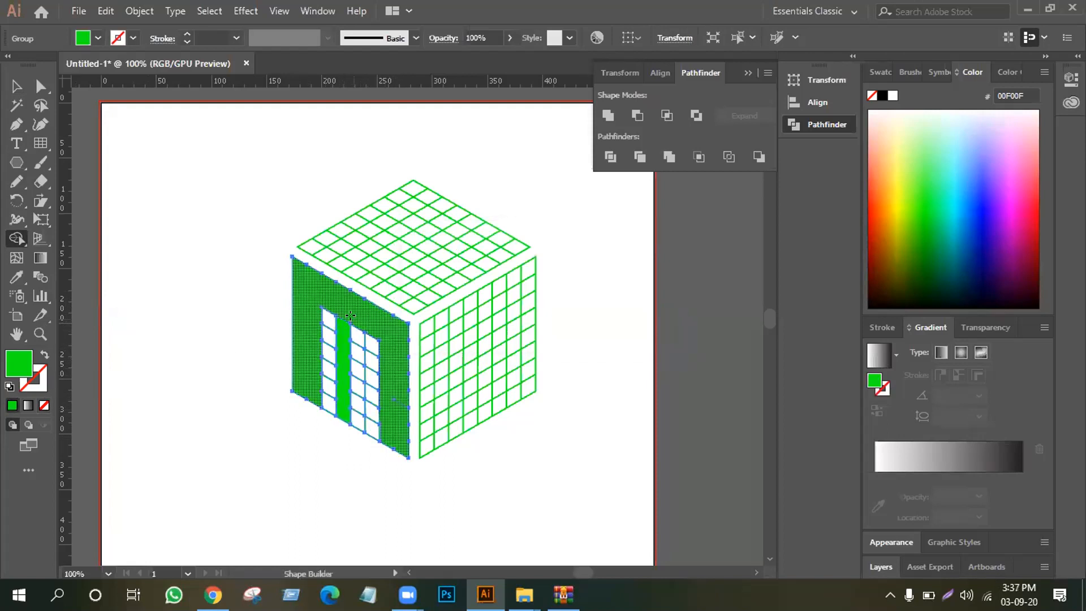
drag(355, 326, 348, 418)
drag(341, 355, 342, 355)
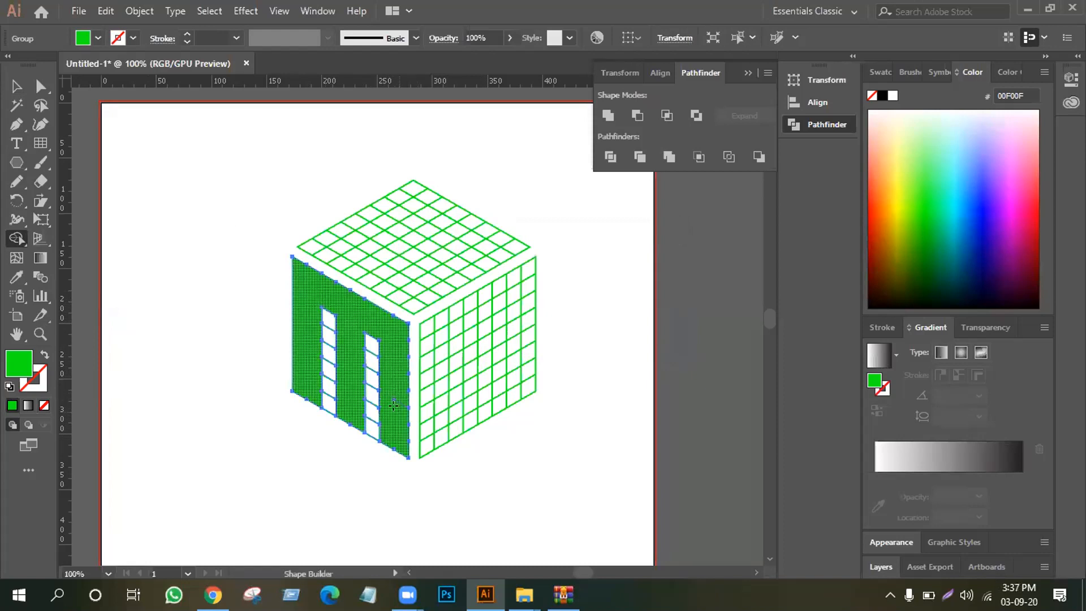
alt+click(394, 406)
key(ctrl+z)
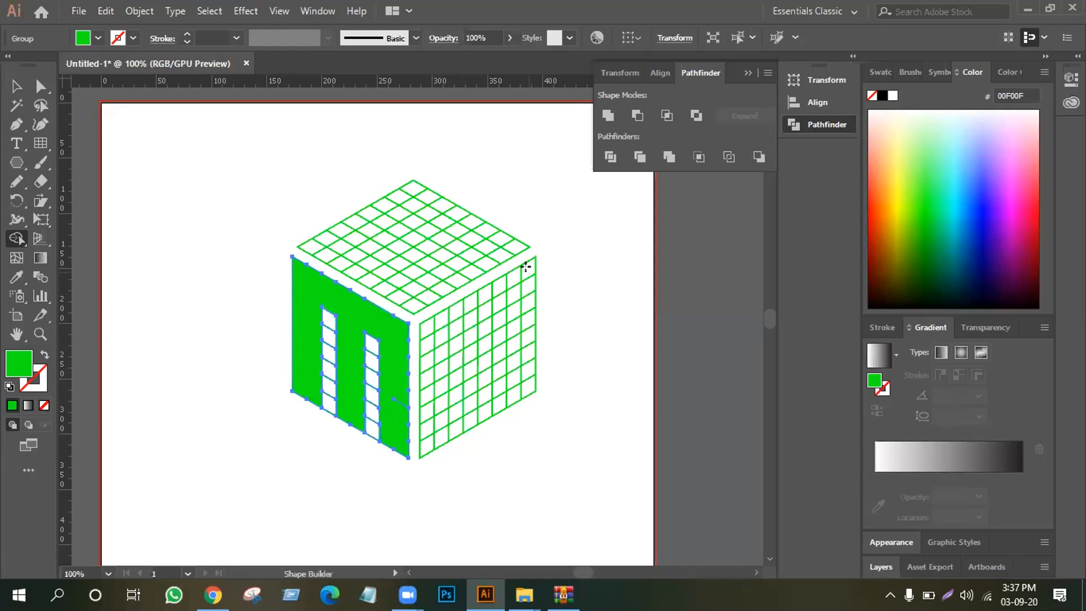
Clear the M selection, select the right face grid, and merge its two uppermost cell rows with Shape Builder
mouse_move(529, 272)
mouse_down()
mouse_move(494, 292)
mouse_move(502, 280)
mouse_move(474, 302)
mouse_move(501, 299)
mouse_move(453, 318)
mouse_move(472, 299)
mouse_move(426, 327)
mouse_move(470, 312)
mouse_move(431, 335)
mouse_move(426, 365)
mouse_move(425, 351)
mouse_move(433, 416)
mouse_move(440, 392)
mouse_move(427, 426)
mouse_up()
key(v)
click(505, 316)
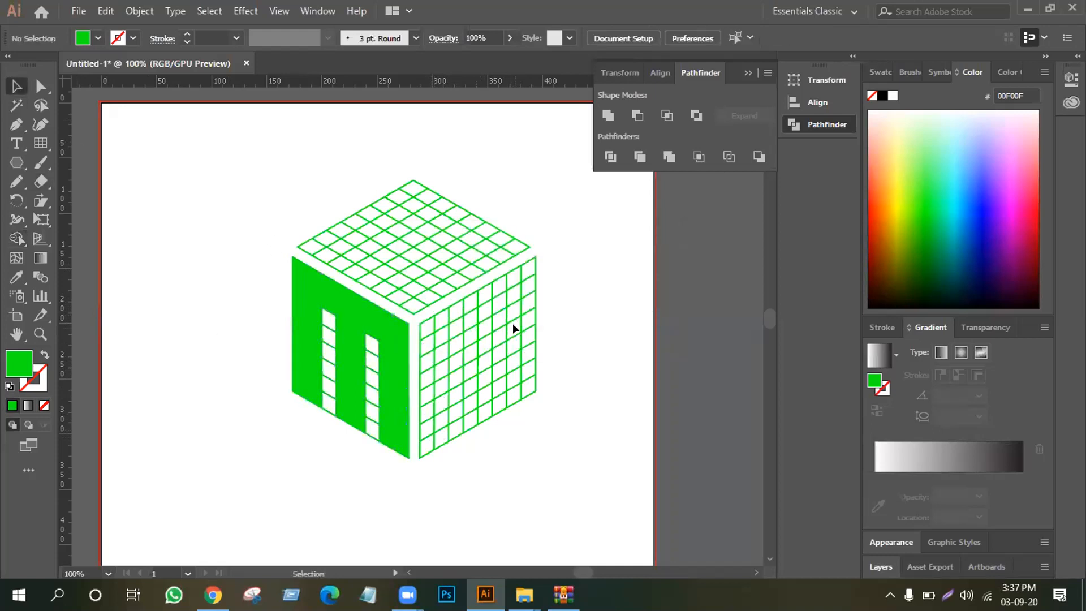
click(518, 338)
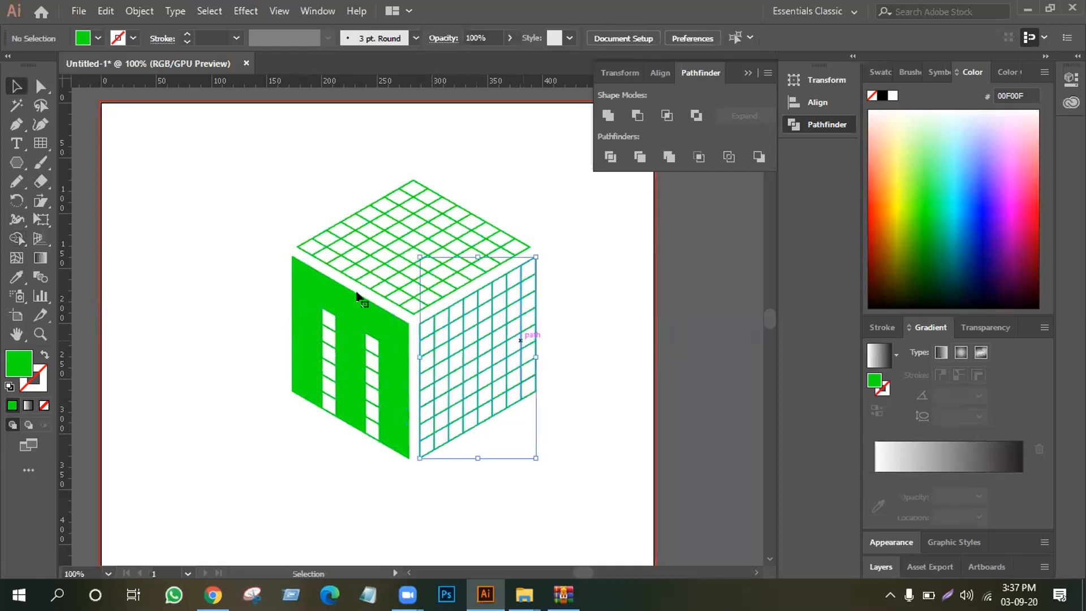
click(17, 240)
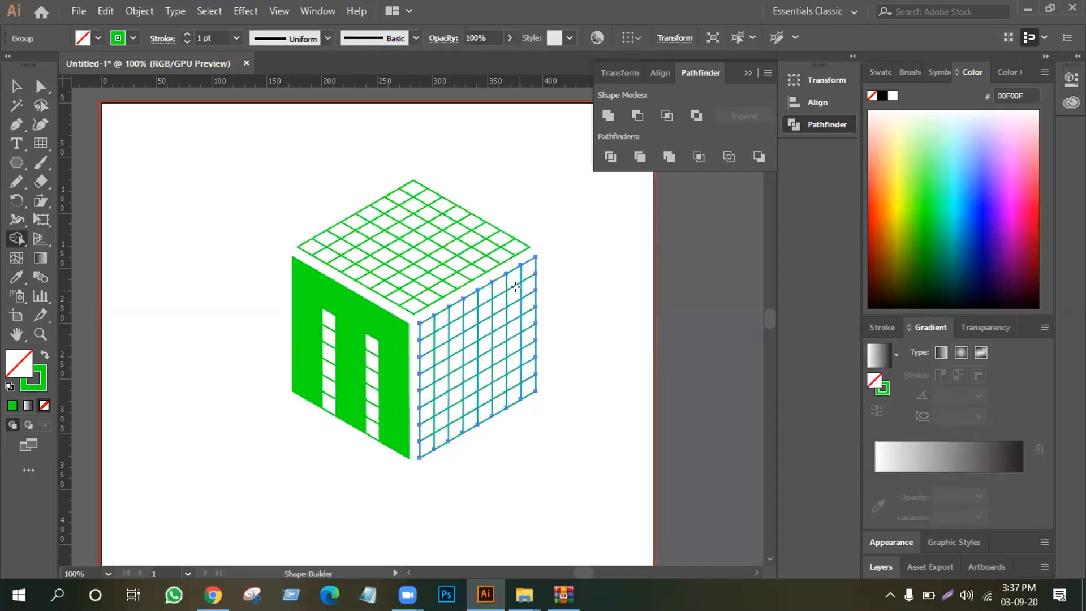
mouse_move(527, 268)
mouse_down()
mouse_move(421, 325)
mouse_move(488, 301)
mouse_move(424, 332)
mouse_up()
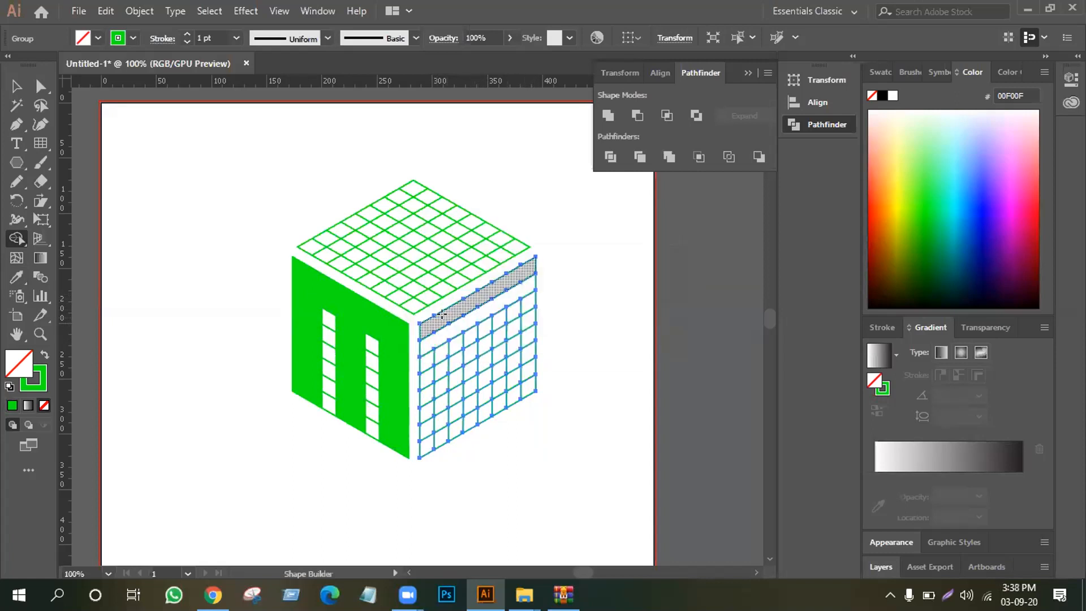
click(439, 325)
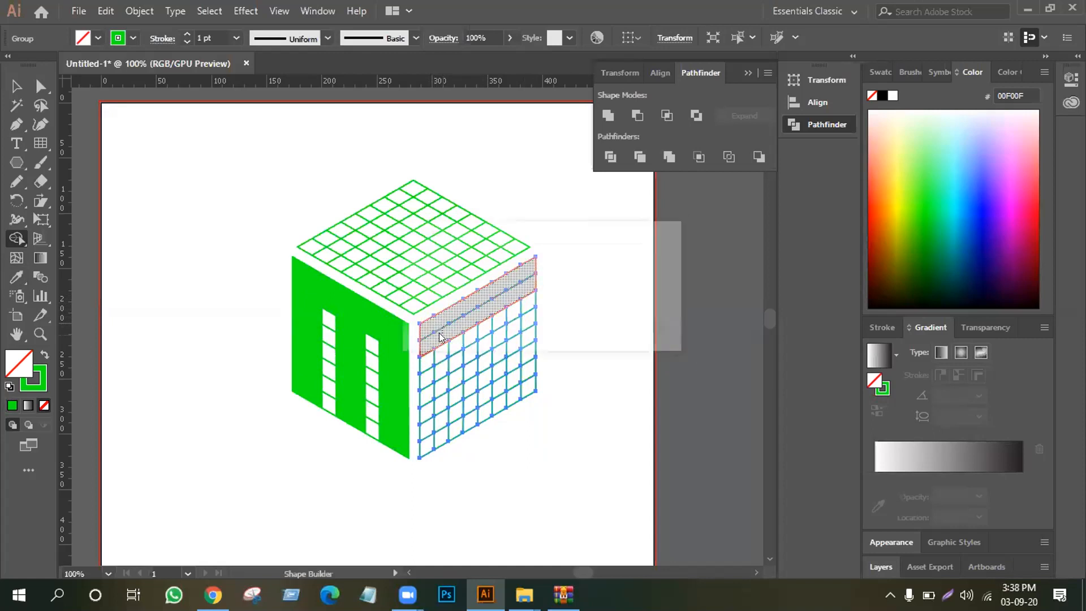
Extend the merged band down the right face's inner edge and undo the merges made along its middle rows
mouse_move(438, 339)
mouse_down()
mouse_move(439, 375)
mouse_move(425, 382)
mouse_move(526, 327)
mouse_move(495, 327)
mouse_up()
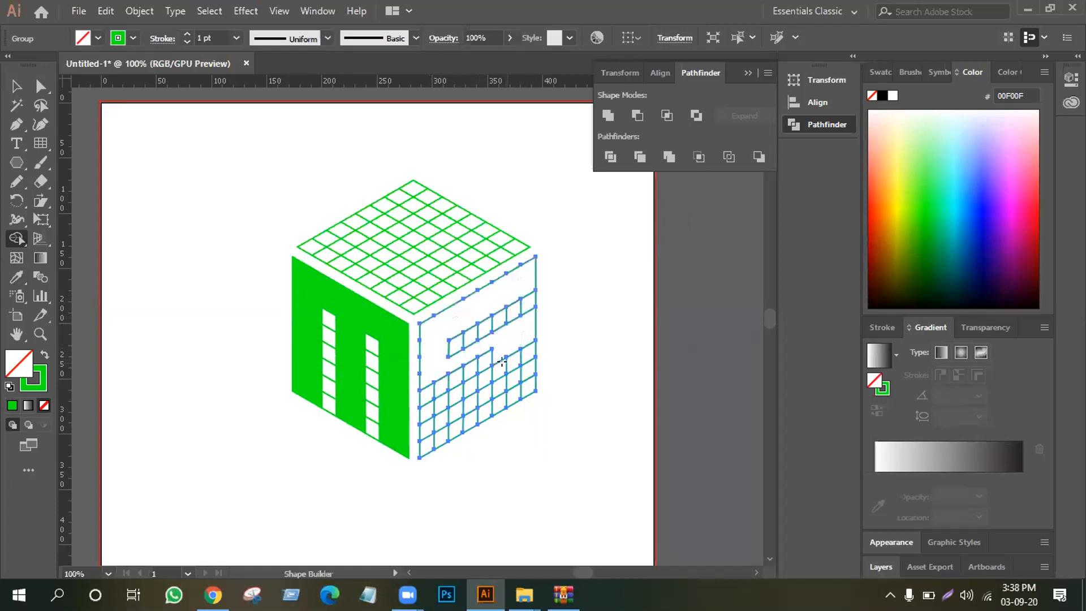
mouse_move(491, 349)
mouse_down()
mouse_move(416, 388)
mouse_move(440, 393)
mouse_up()
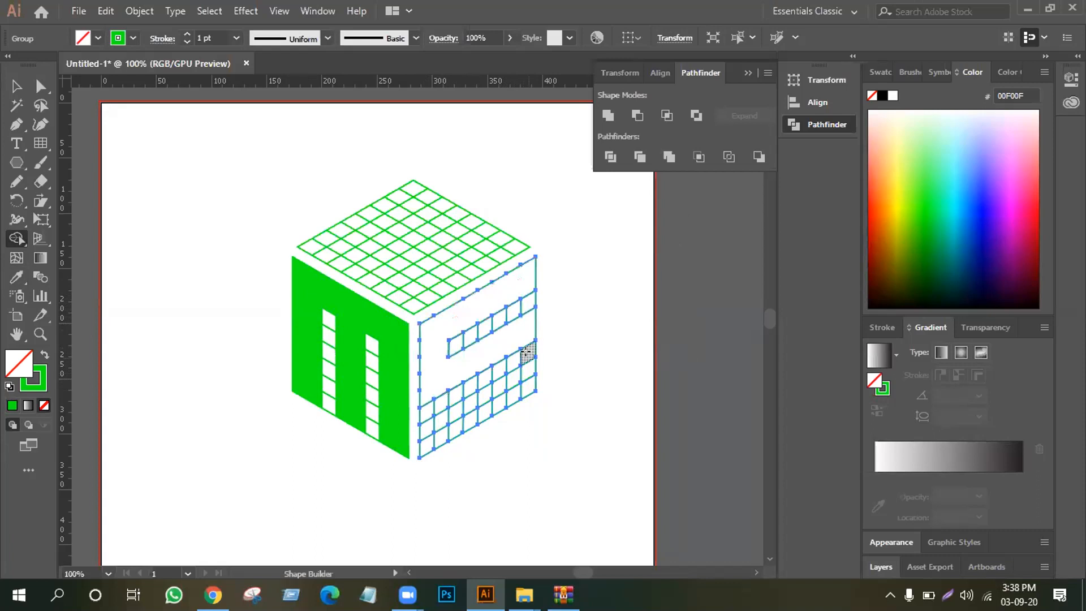
key(ctrl+z)
key(ctrl+z)
key(ctrl+z)
key(ctrl+z)
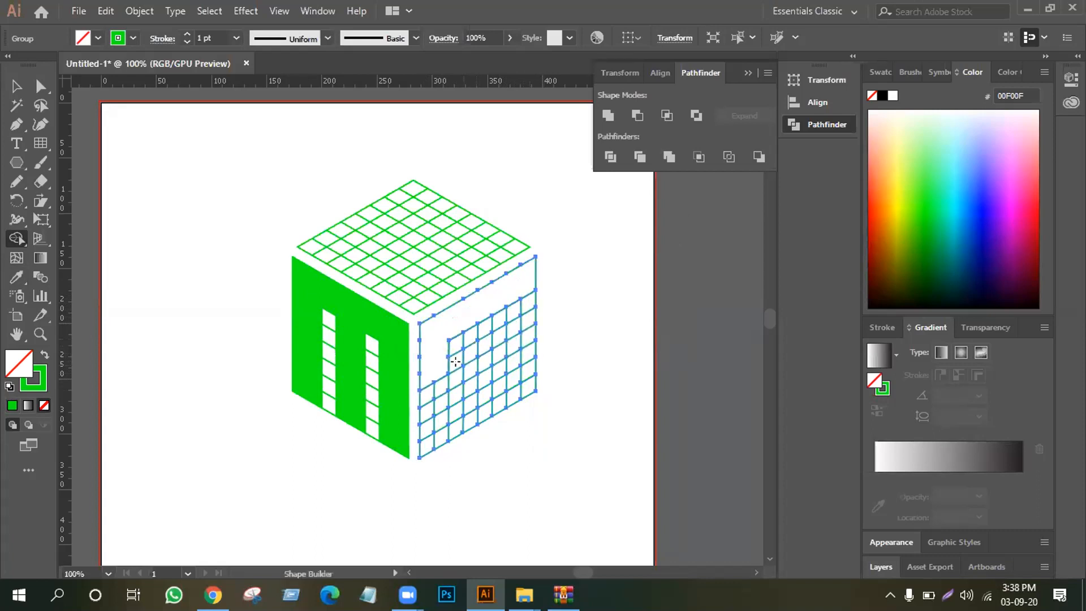
Merge the middle, outer-edge and lower cell bands of the right face into an S and fill it green without a stroke
mouse_move(443, 359)
mouse_down()
mouse_move(524, 316)
mouse_move(526, 337)
mouse_move(430, 389)
mouse_up()
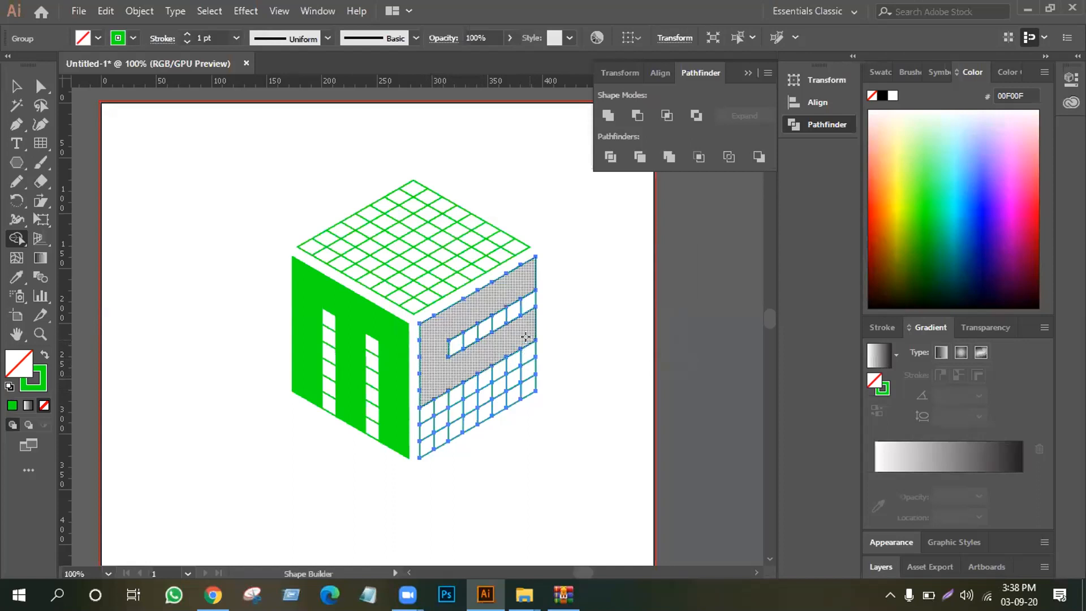
drag(525, 338, 527, 394)
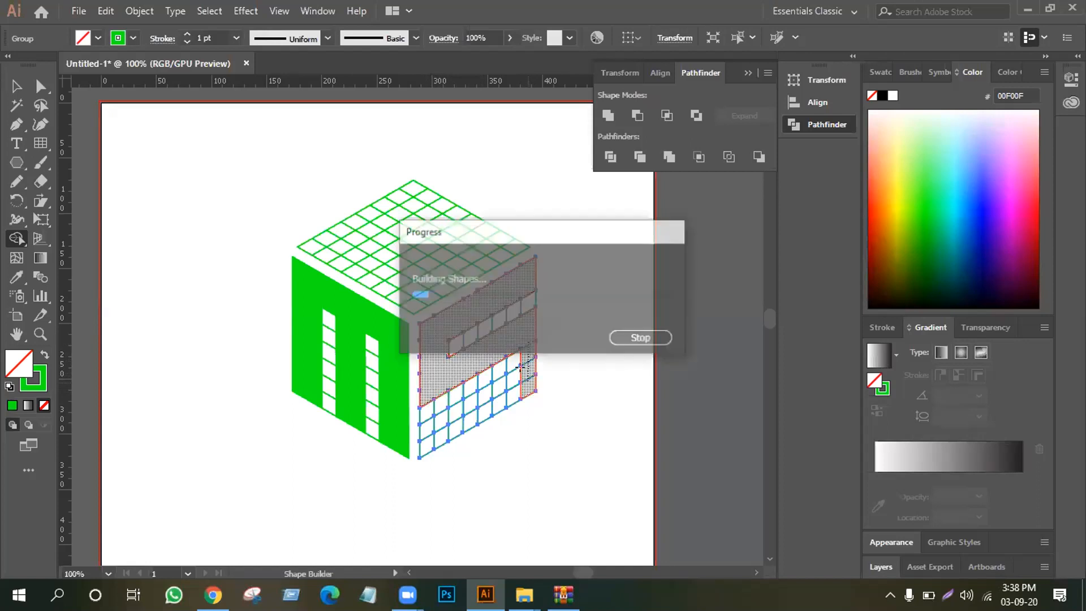
mouse_move(516, 356)
mouse_down()
mouse_move(514, 390)
mouse_move(508, 376)
mouse_move(424, 425)
mouse_up()
drag(507, 393, 425, 440)
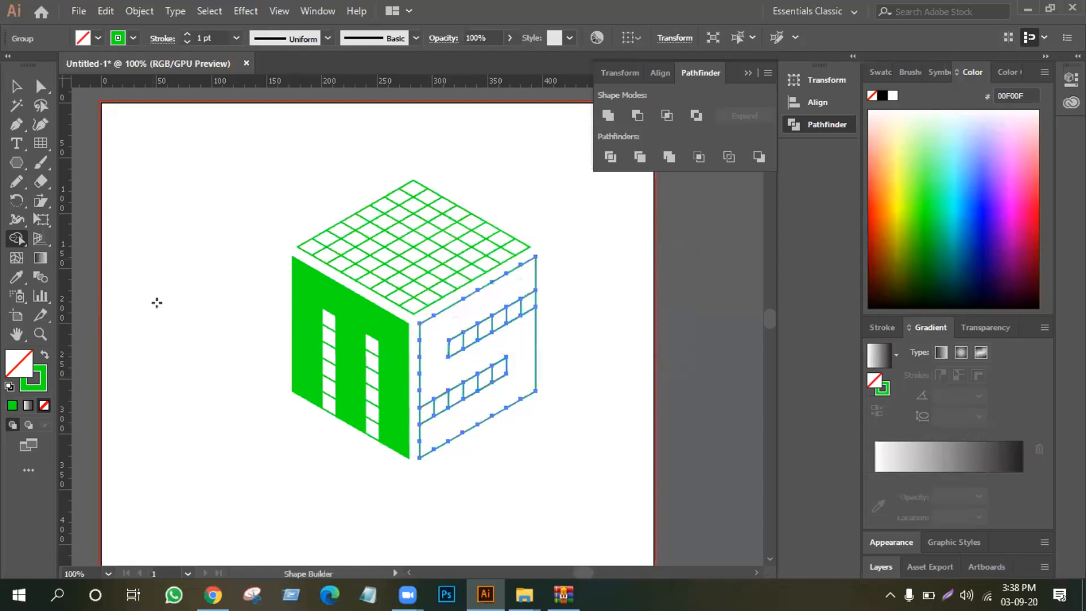
click(45, 354)
click(443, 362)
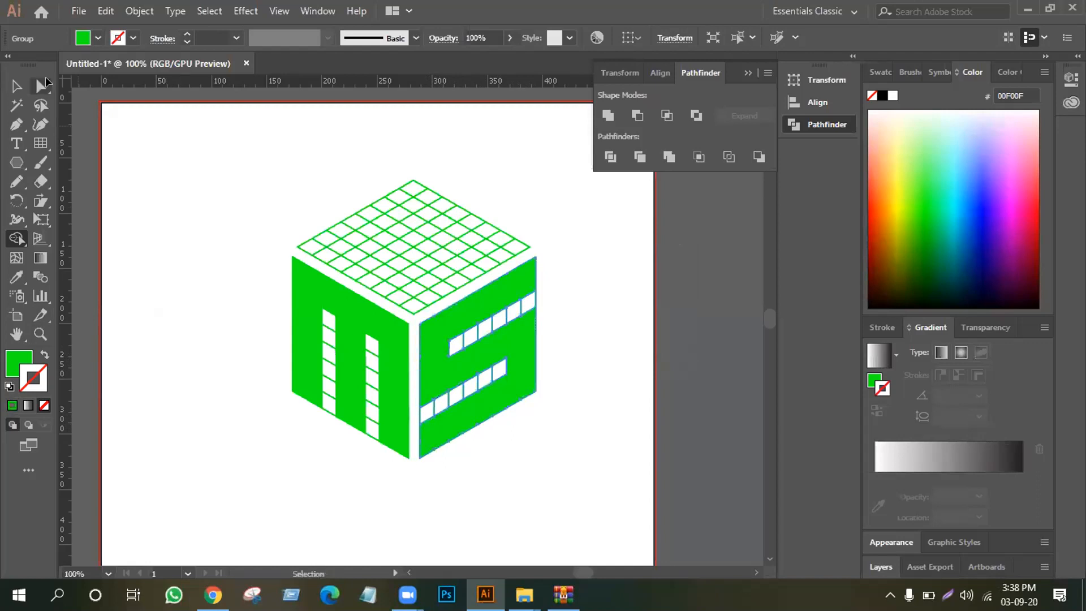
Select the top face grid and merge its two-cell-wide border bands into a C shape with Shape Builder
click(15, 85)
click(331, 208)
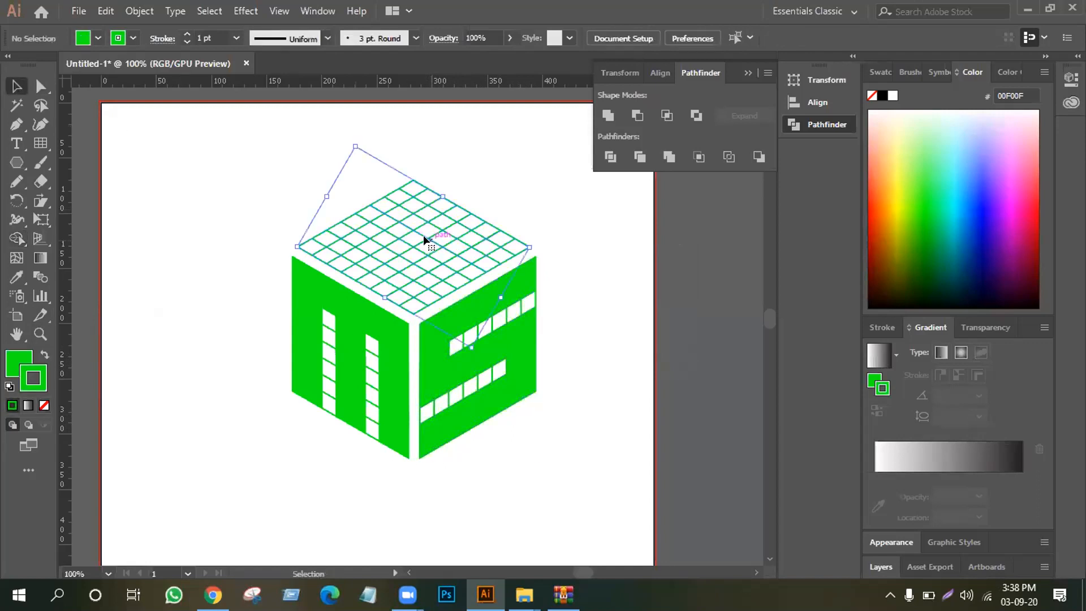
click(423, 236)
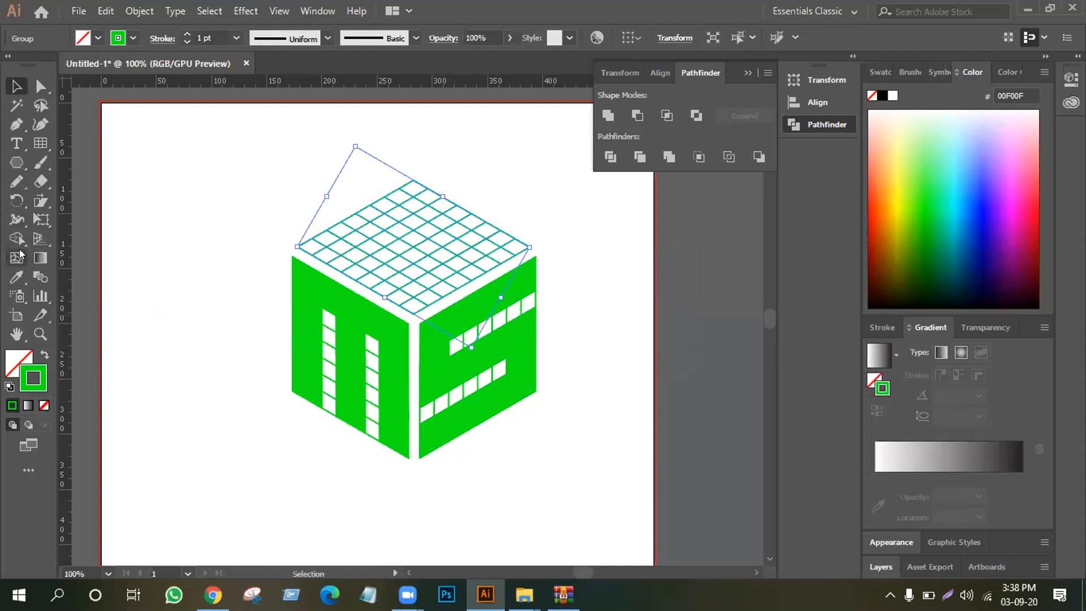
click(16, 238)
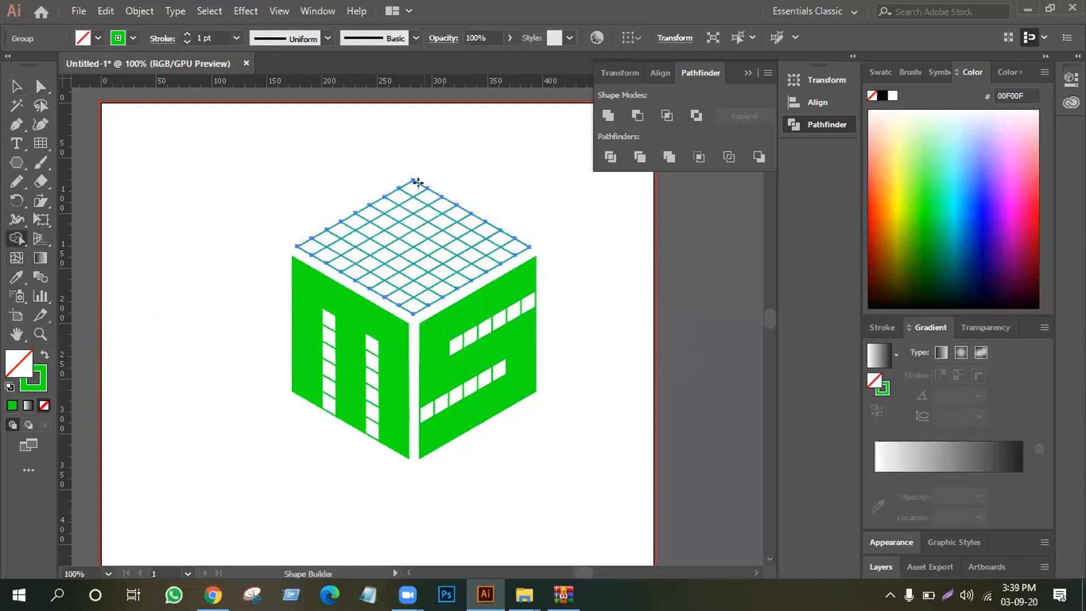
mouse_move(414, 183)
mouse_down()
mouse_move(316, 235)
mouse_move(327, 262)
mouse_move(413, 305)
mouse_move(419, 291)
mouse_move(456, 285)
mouse_move(526, 239)
mouse_move(497, 240)
mouse_move(407, 279)
mouse_move(336, 236)
mouse_move(440, 191)
mouse_move(405, 198)
mouse_move(329, 246)
mouse_move(411, 289)
mouse_move(503, 237)
mouse_move(477, 265)
mouse_up()
key(ctrl+z)
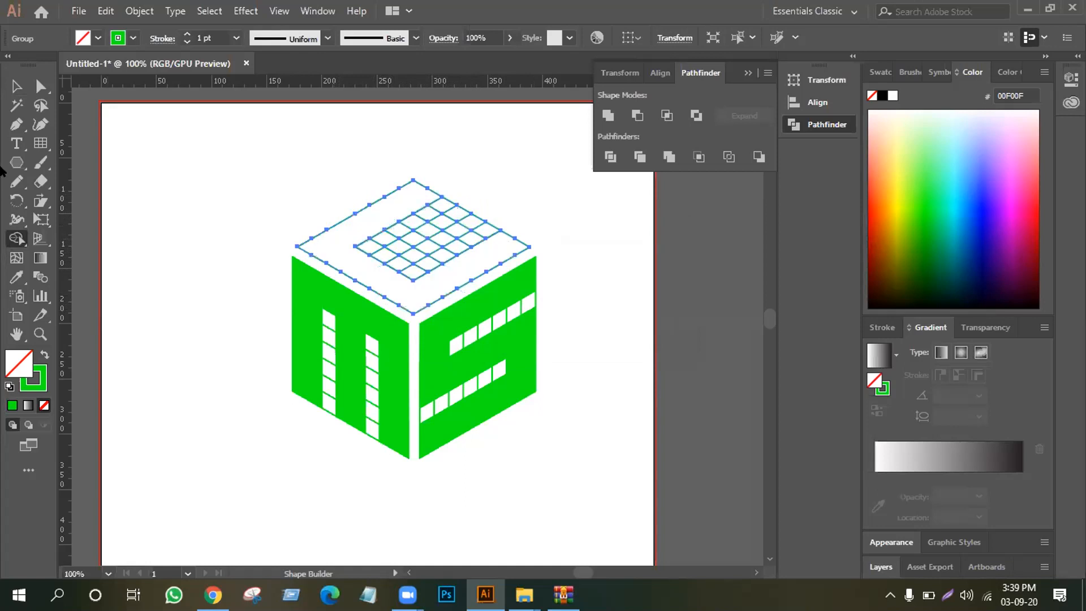
Try filling the whole top face group green by swapping fill and stroke, and revert to the stroked grid
click(16, 85)
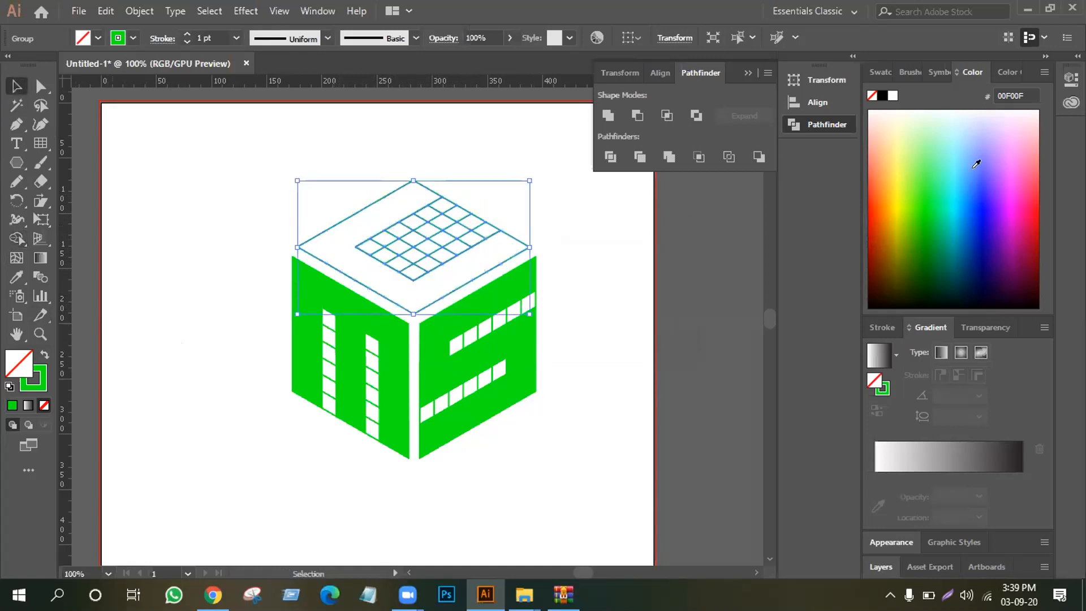
click(43, 354)
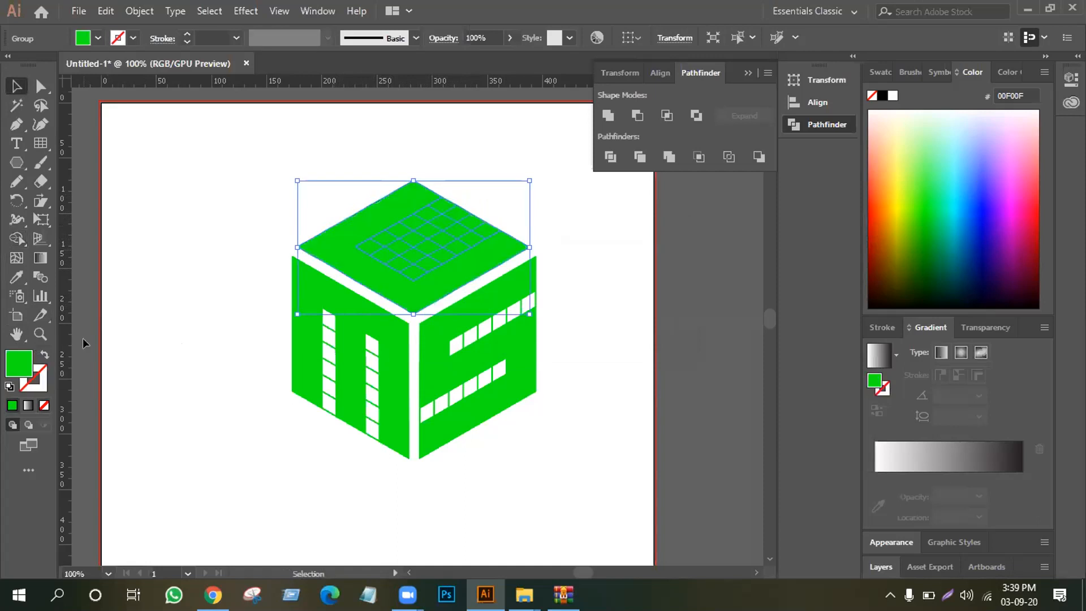
right_click(414, 247)
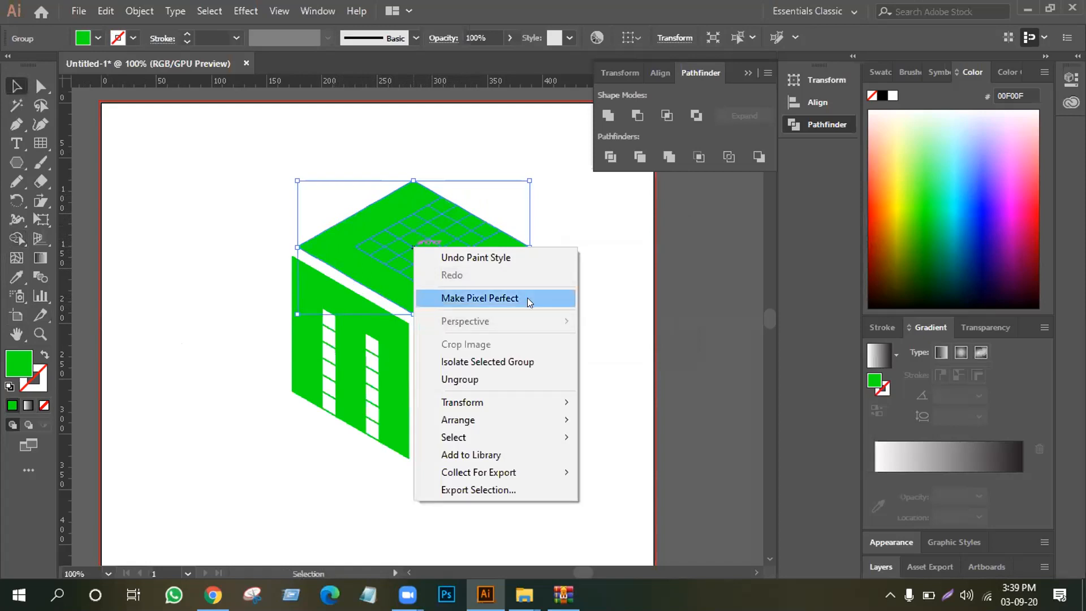
click(491, 188)
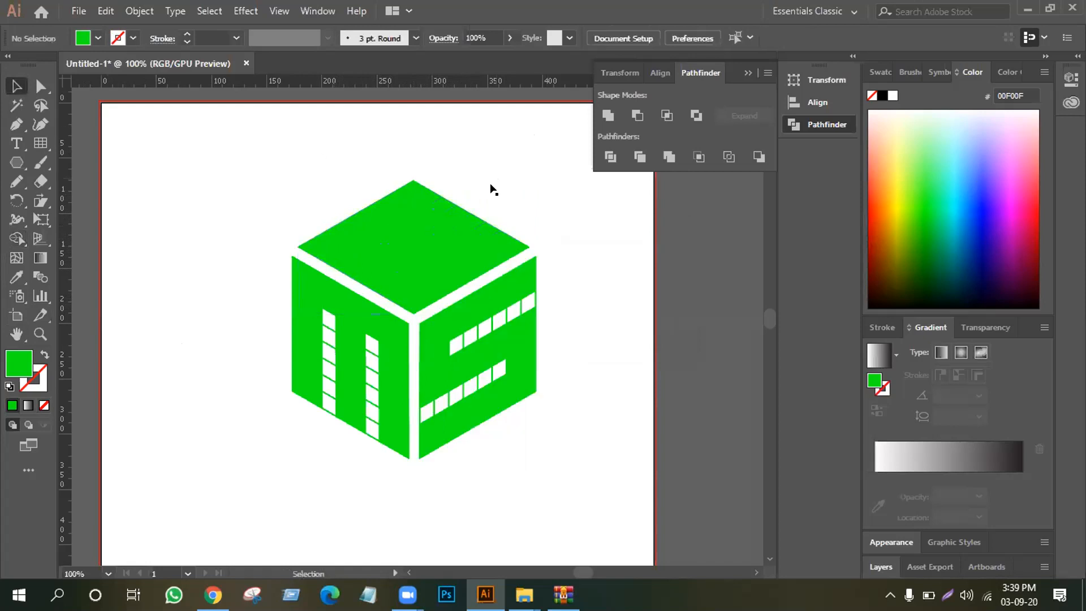
click(427, 248)
key(shift+x)
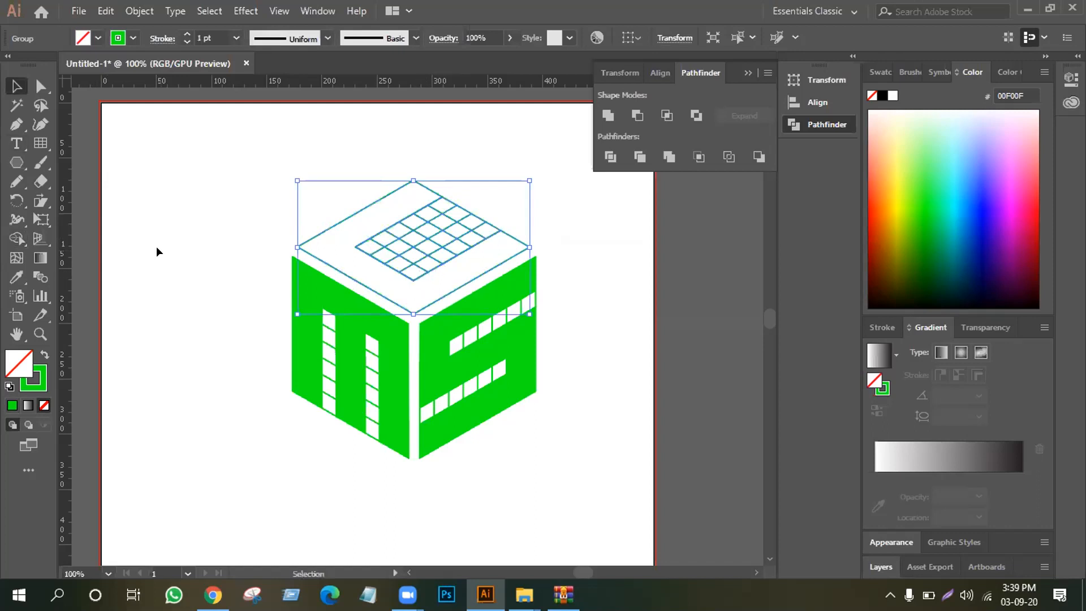
key(v)
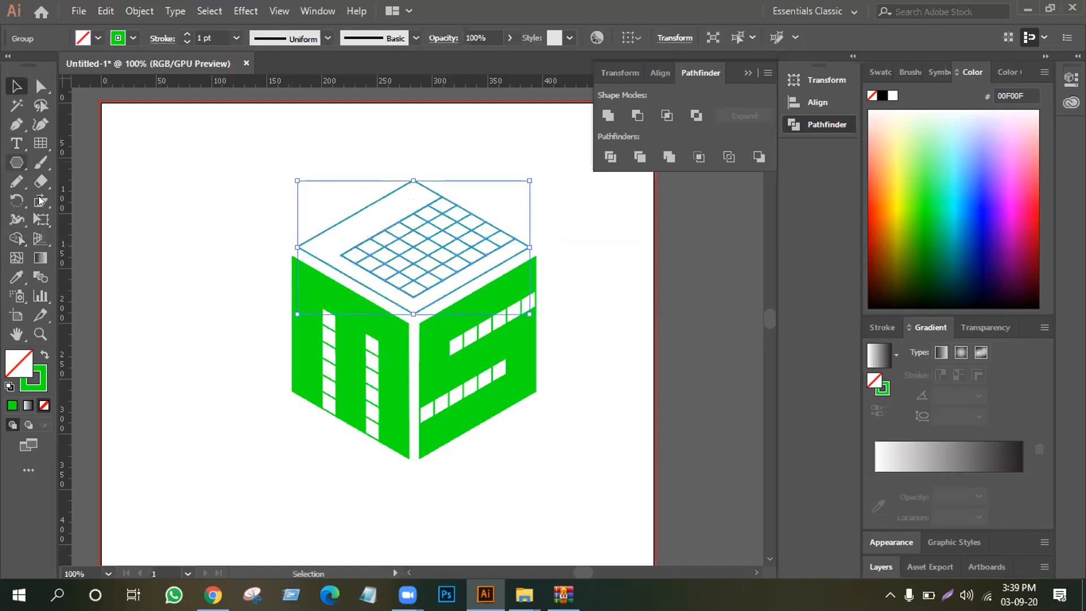
Merge the inner cell rows next to the top face's two front edges back into the C shape with Shape Builder
click(15, 236)
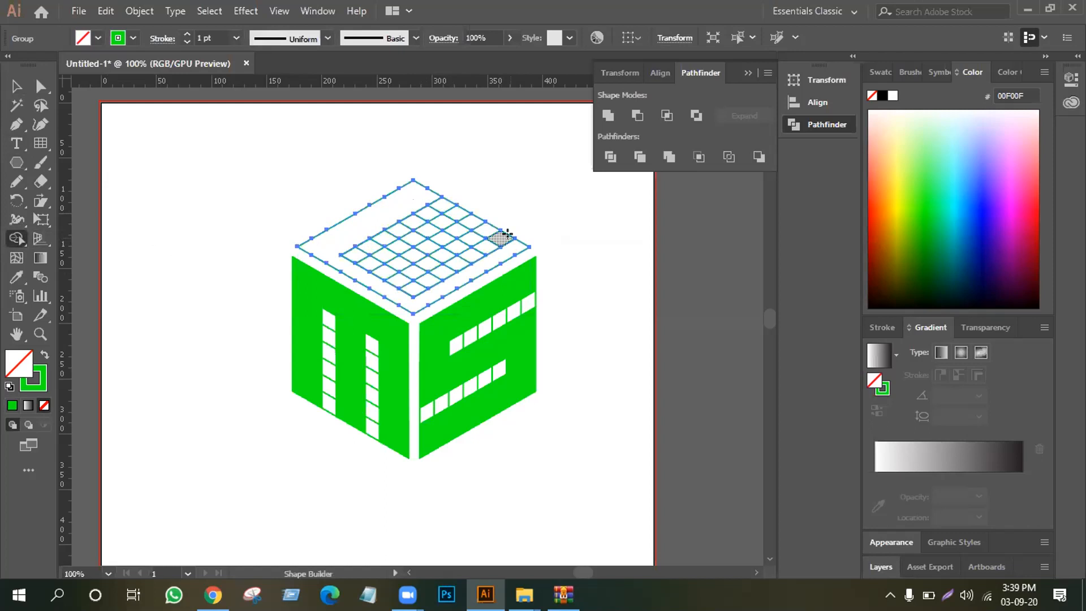
drag(498, 238, 415, 287)
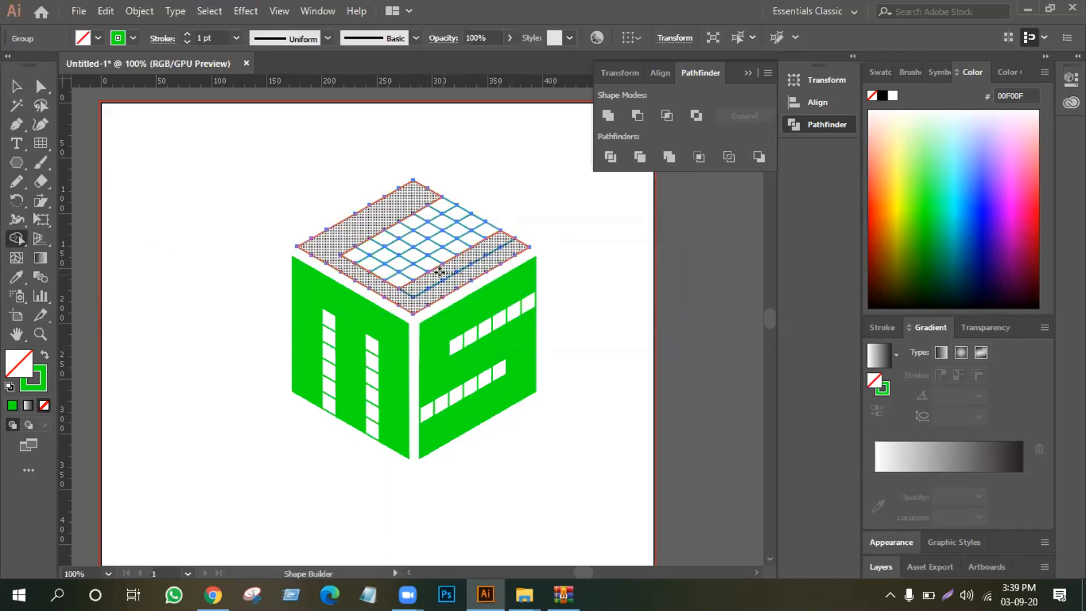
mouse_move(340, 238)
mouse_down()
mouse_move(346, 256)
mouse_move(392, 278)
mouse_move(382, 285)
mouse_up()
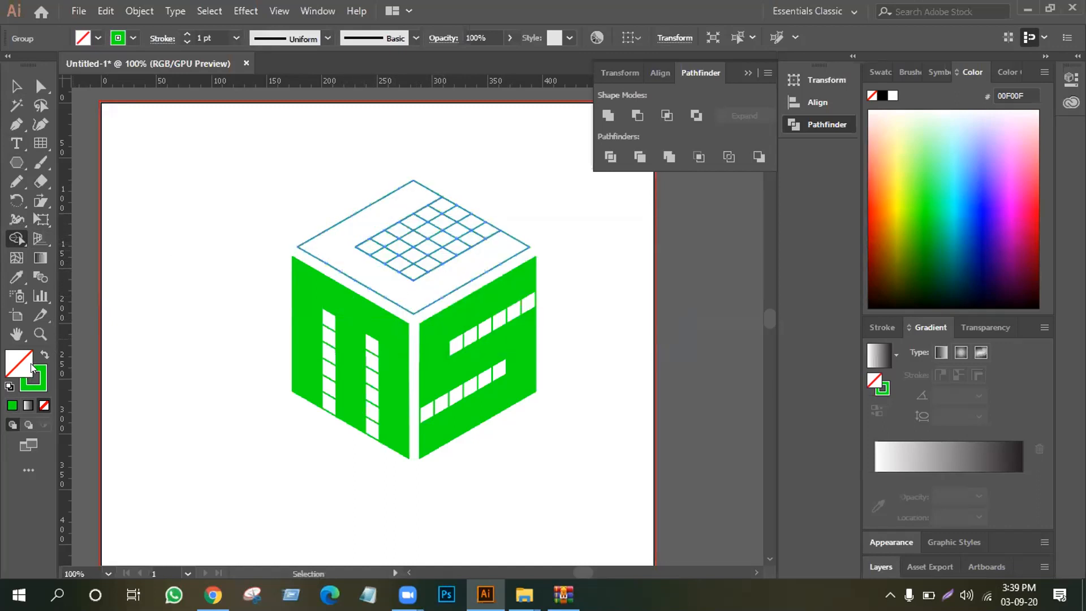
Fill only the merged C shape on the top face solid green and clear the selection
click(43, 356)
click(394, 290)
key(v)
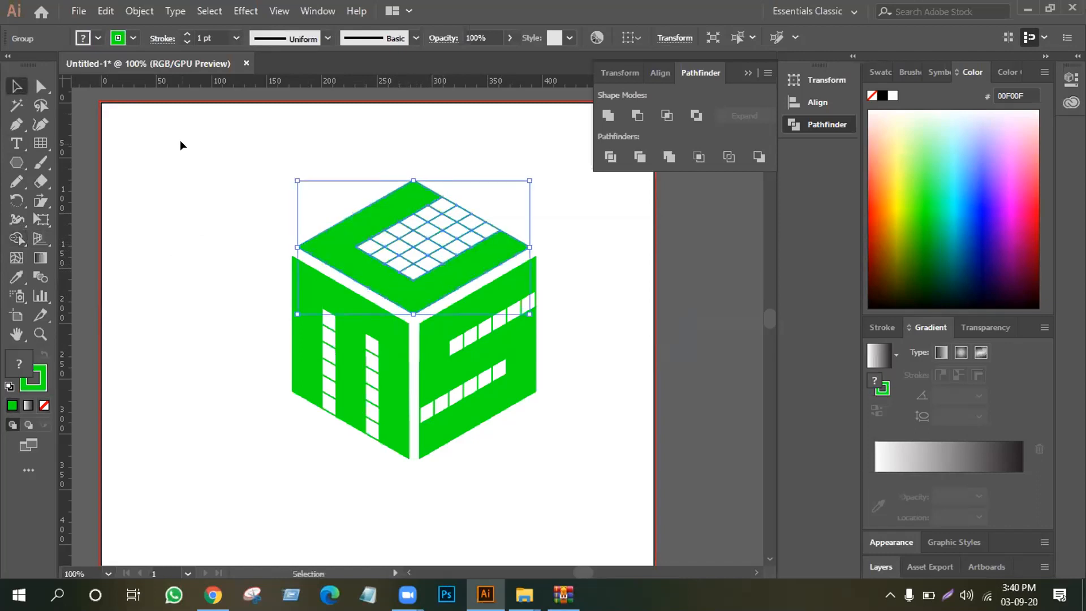
click(181, 146)
click(448, 230)
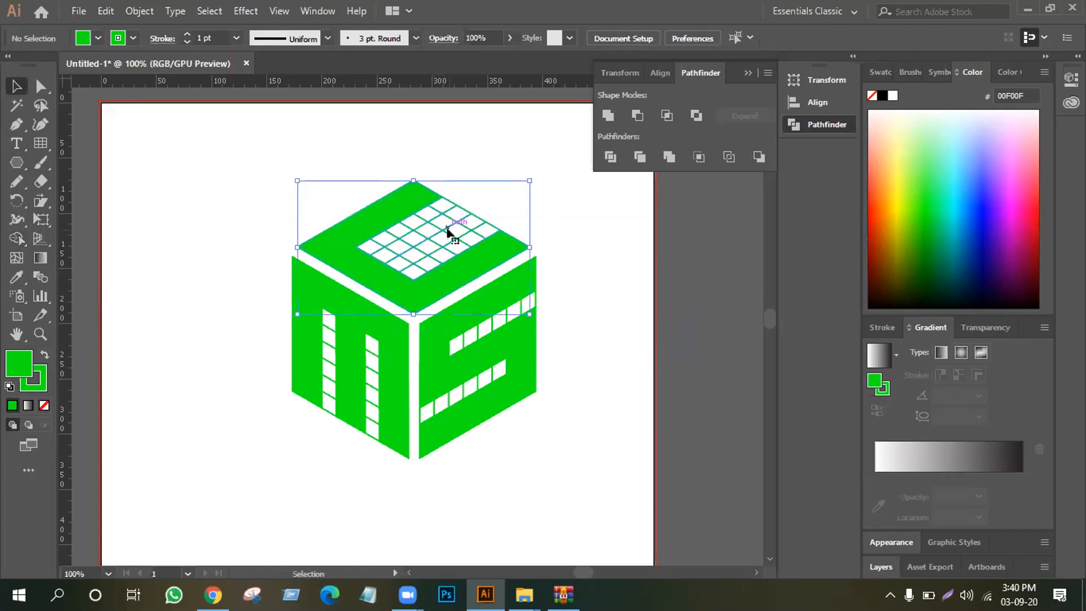
click(231, 186)
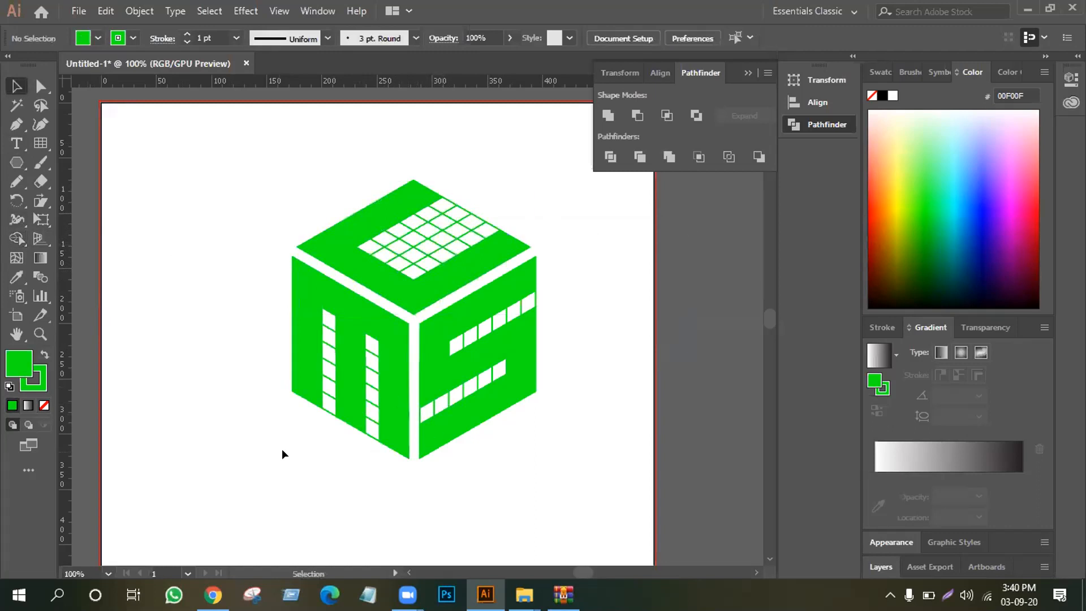
Select the whole cube and remove the white grid cells inside the top face's C opening with Shape Builder
drag(267, 171, 542, 460)
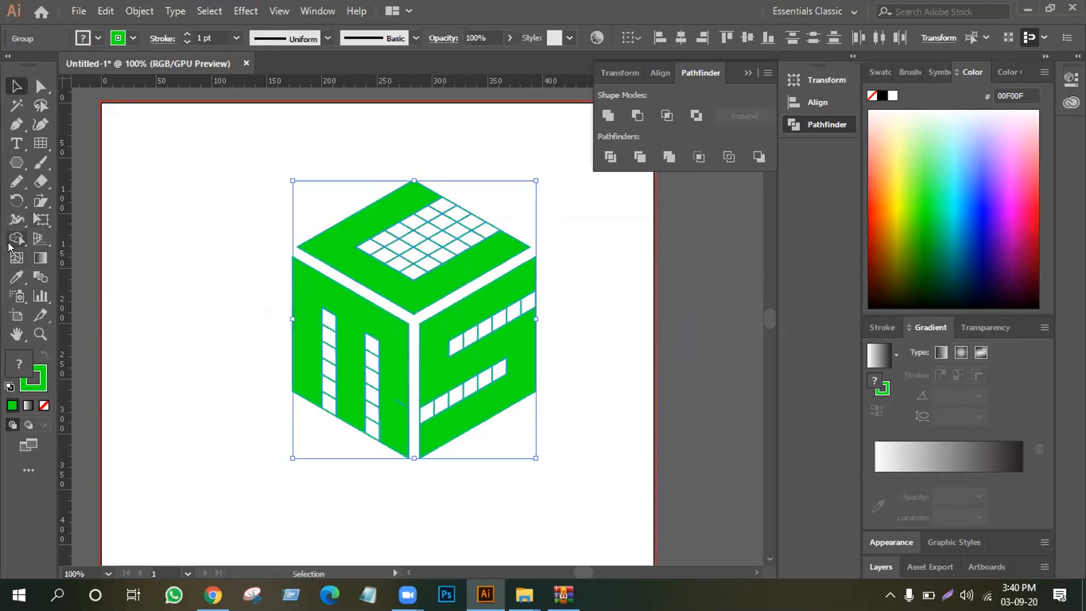
click(15, 241)
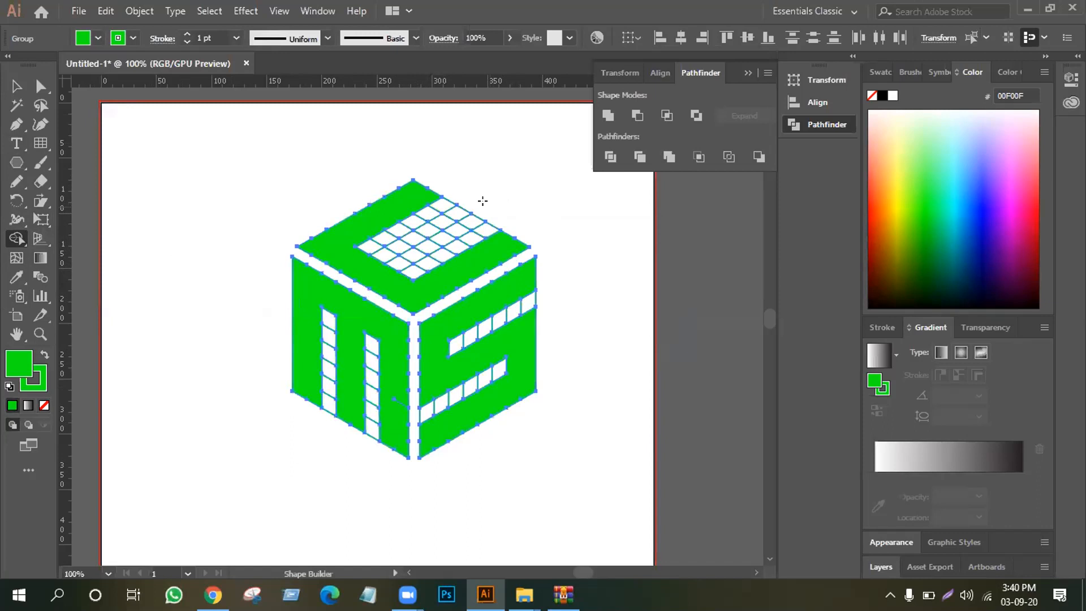
mouse_move(483, 209)
mouse_down()
mouse_move(398, 259)
mouse_move(476, 229)
mouse_move(404, 275)
mouse_up()
mouse_move(425, 228)
mouse_down()
mouse_move(430, 217)
mouse_move(370, 248)
mouse_move(440, 208)
mouse_move(427, 249)
mouse_move(441, 218)
mouse_move(463, 211)
mouse_move(444, 248)
mouse_move(411, 260)
mouse_move(416, 223)
mouse_move(451, 214)
mouse_up()
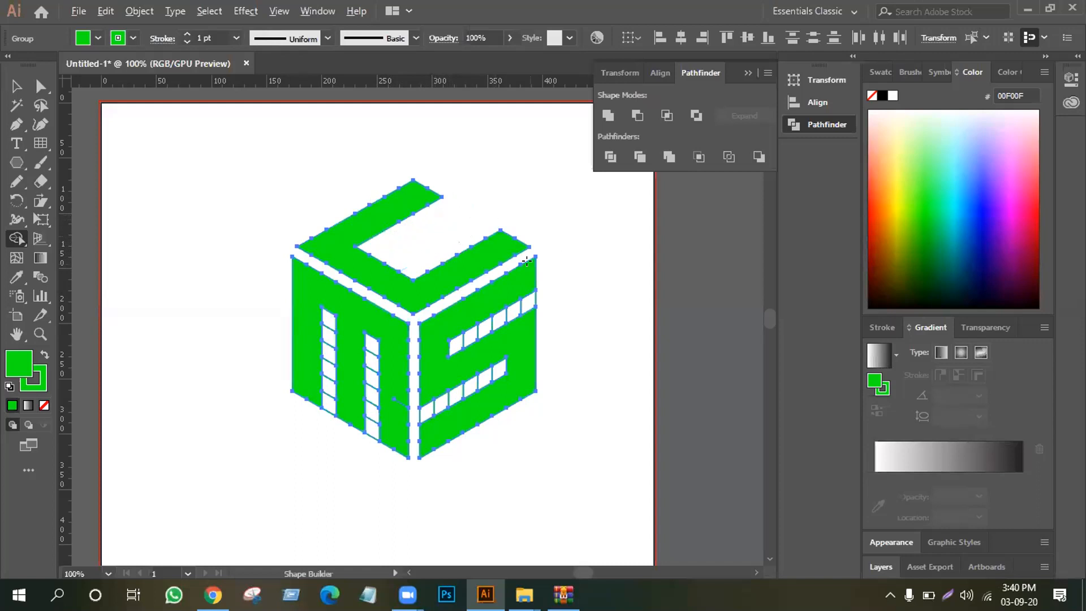
Remove the white cell strips from the S and M faces with Shape Builder, undoing the accidental removal of the S pieces
mouse_move(541, 296)
mouse_down()
mouse_move(456, 337)
mouse_move(501, 334)
mouse_up()
alt+click(444, 401)
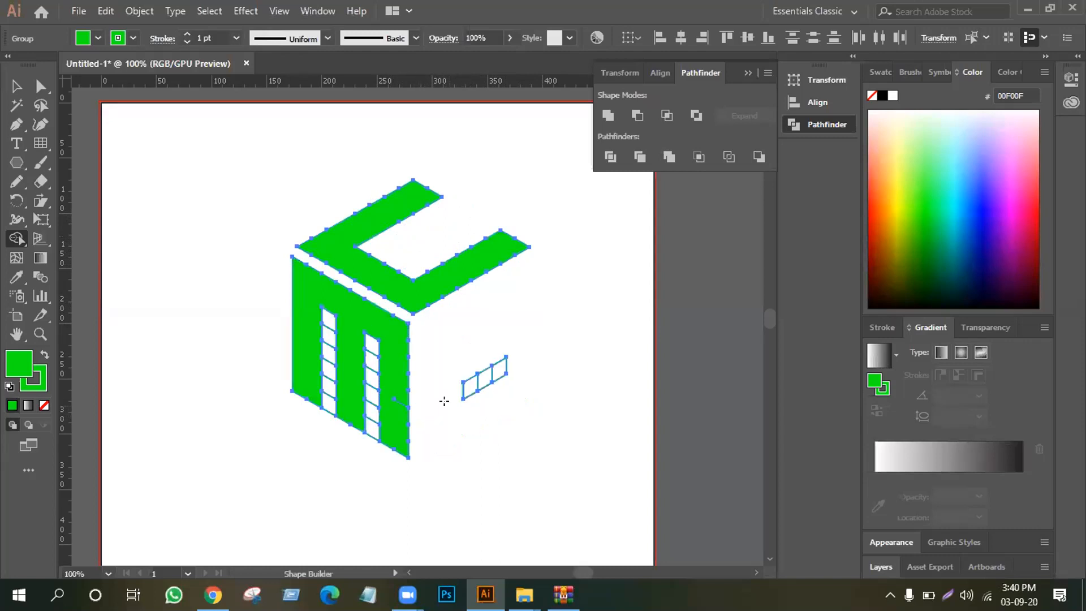
key(ctrl+z)
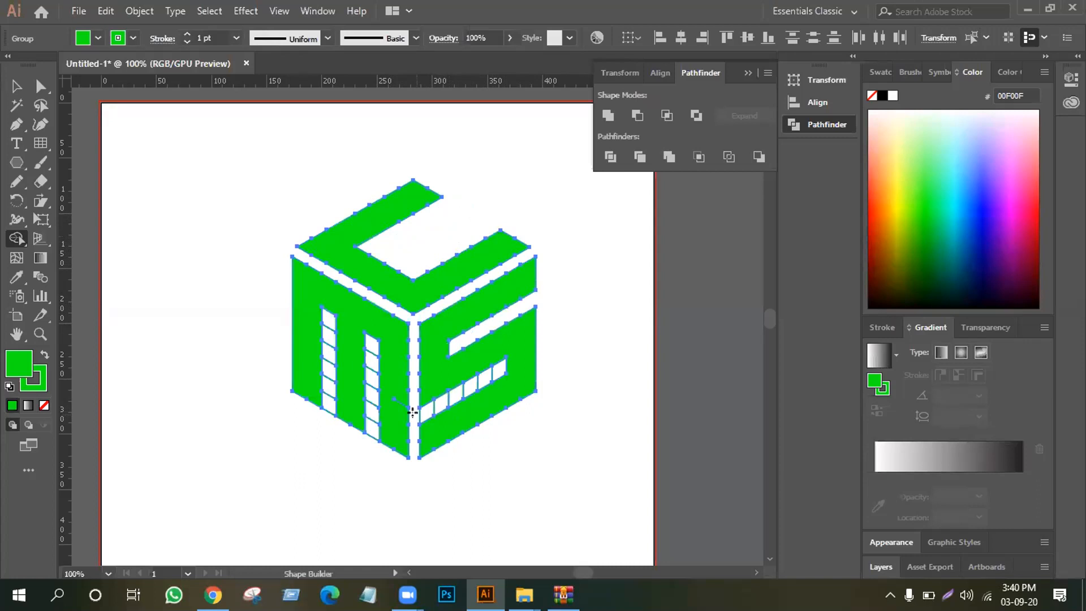
drag(412, 412, 493, 370)
drag(369, 342, 369, 438)
drag(315, 323, 323, 419)
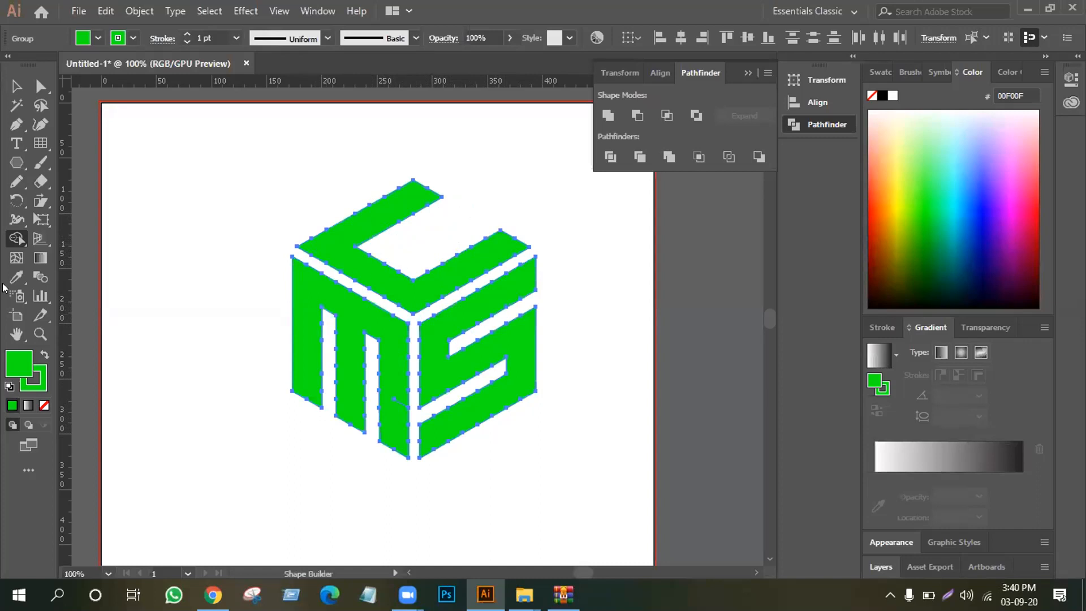
Try deleting the C's inner corner anchor point, undo it, and try the Anchor Point tool on the C's edge
drag(12, 132, 55, 158)
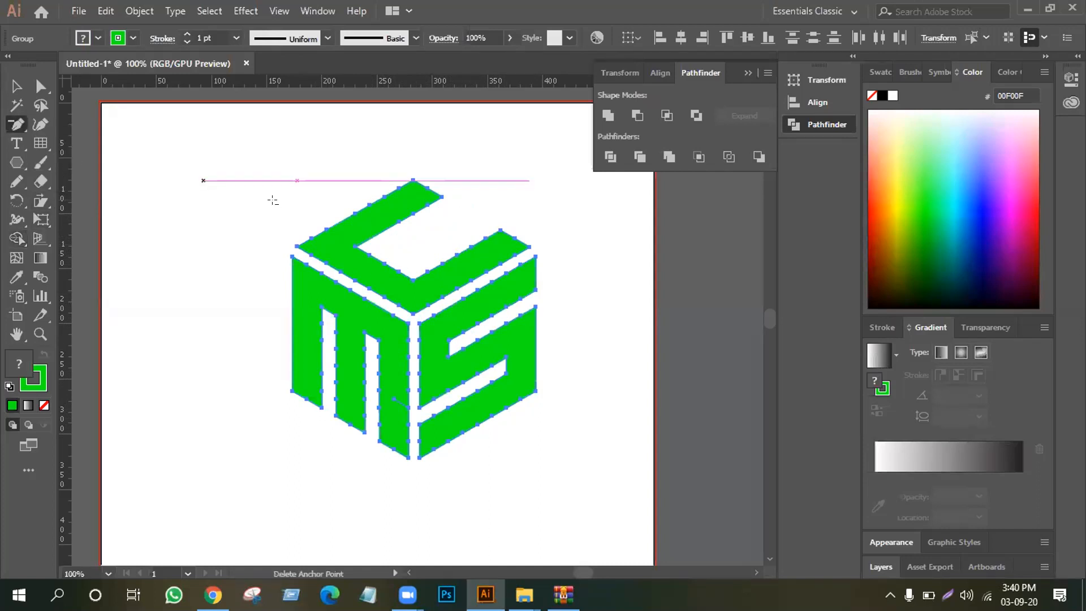
click(353, 240)
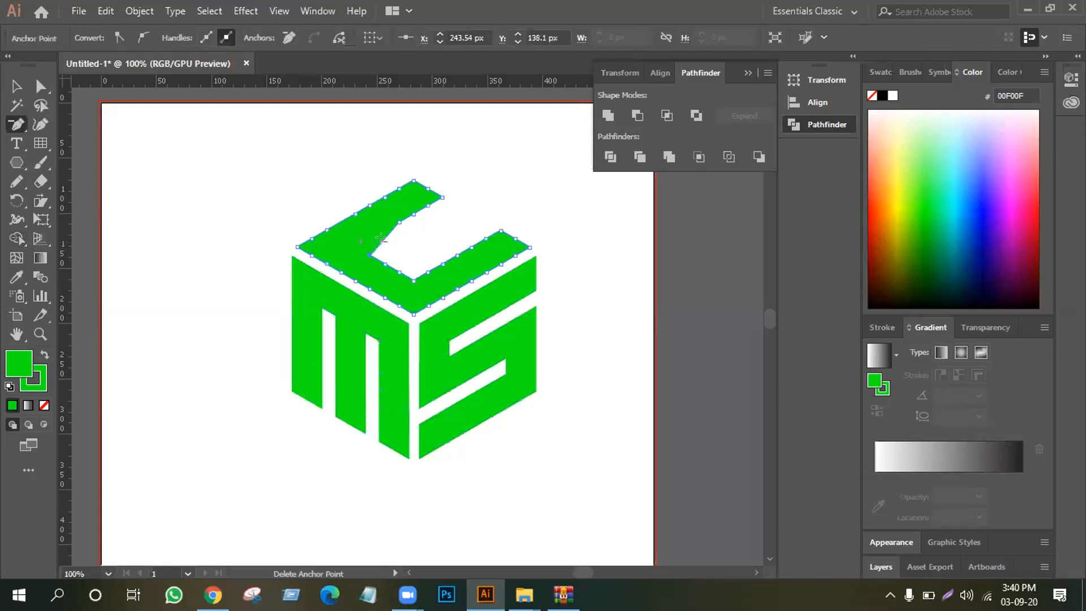
key(ctrl+z)
drag(18, 122, 19, 122)
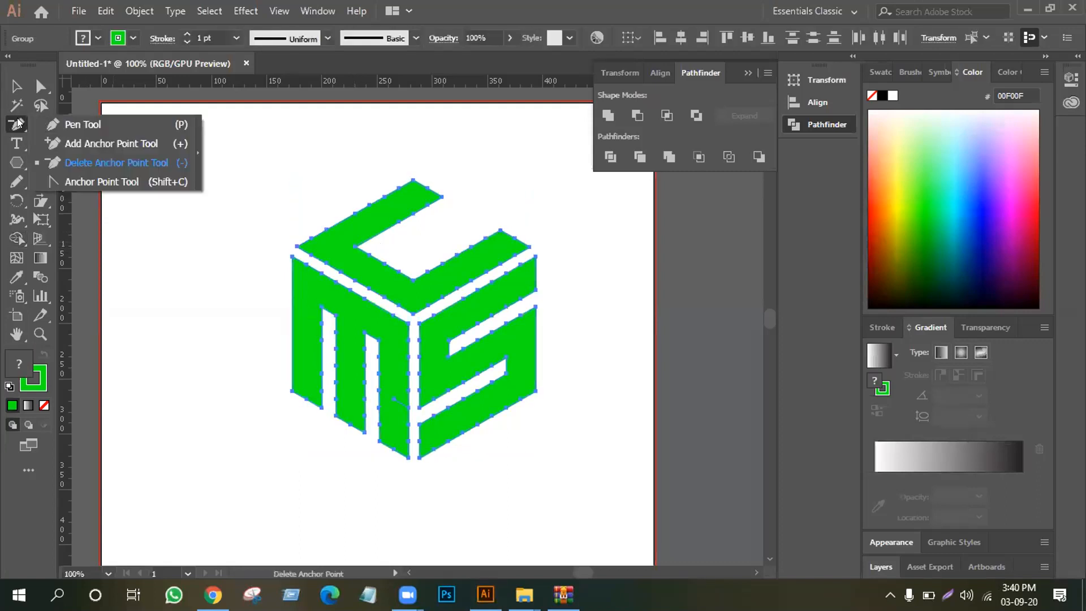
key(ctrl+shift+a)
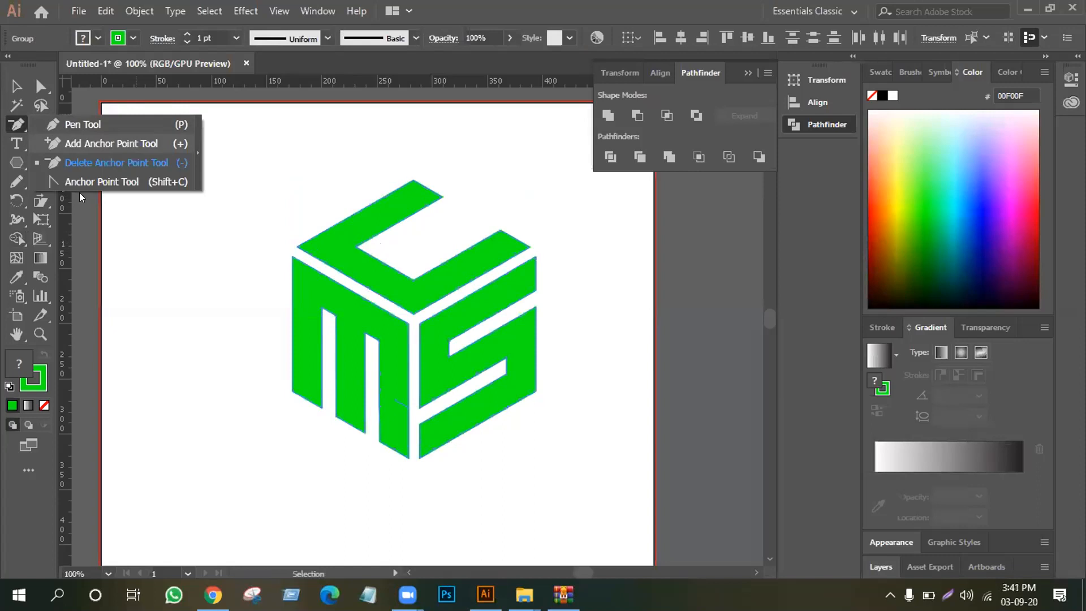
click(90, 181)
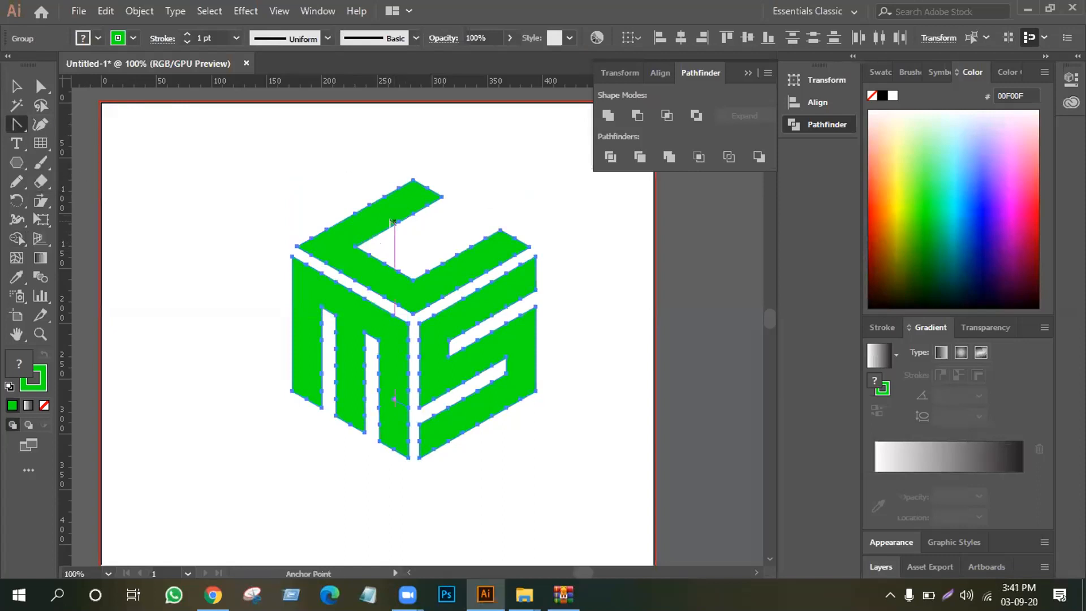
click(409, 212)
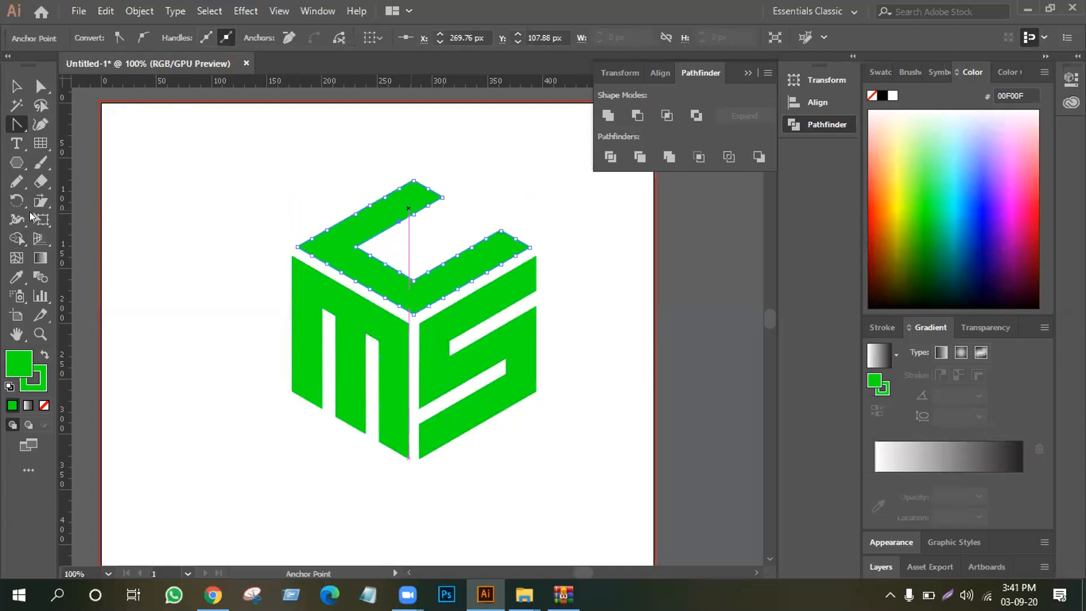
Delete the extra anchor points along the inner edge and end of the C's upper arm, keeping its corners
click(8, 127)
key(minus)
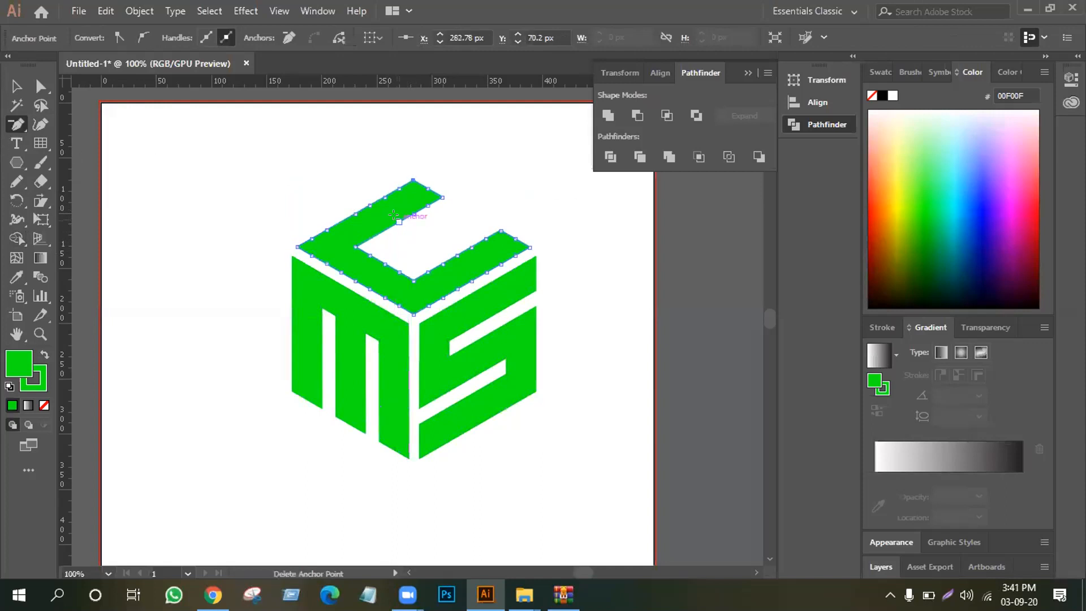
click(411, 214)
click(428, 205)
ctrl+click(435, 191)
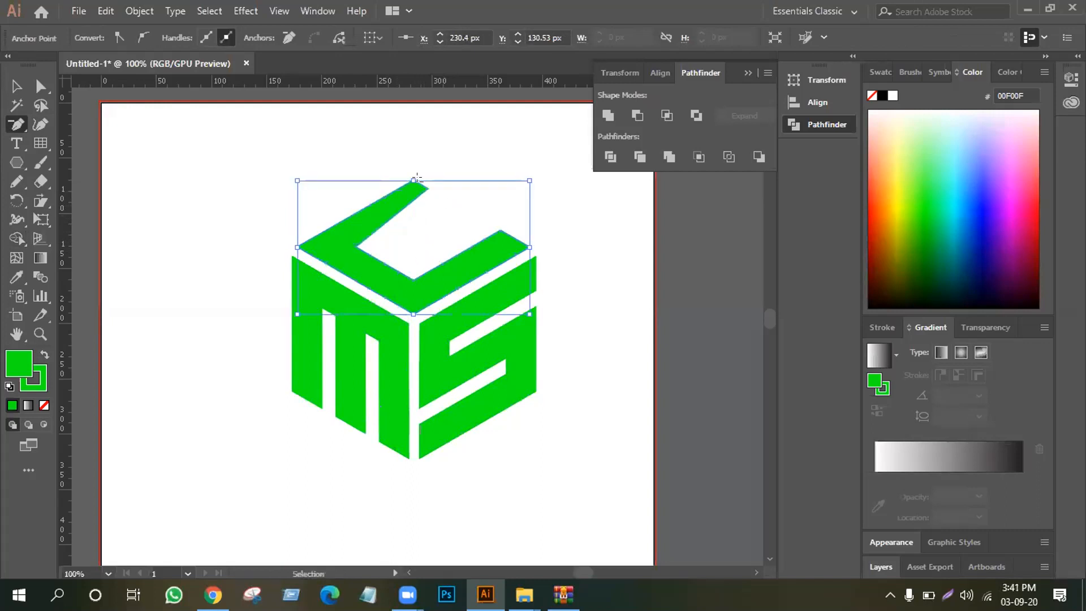
click(428, 188)
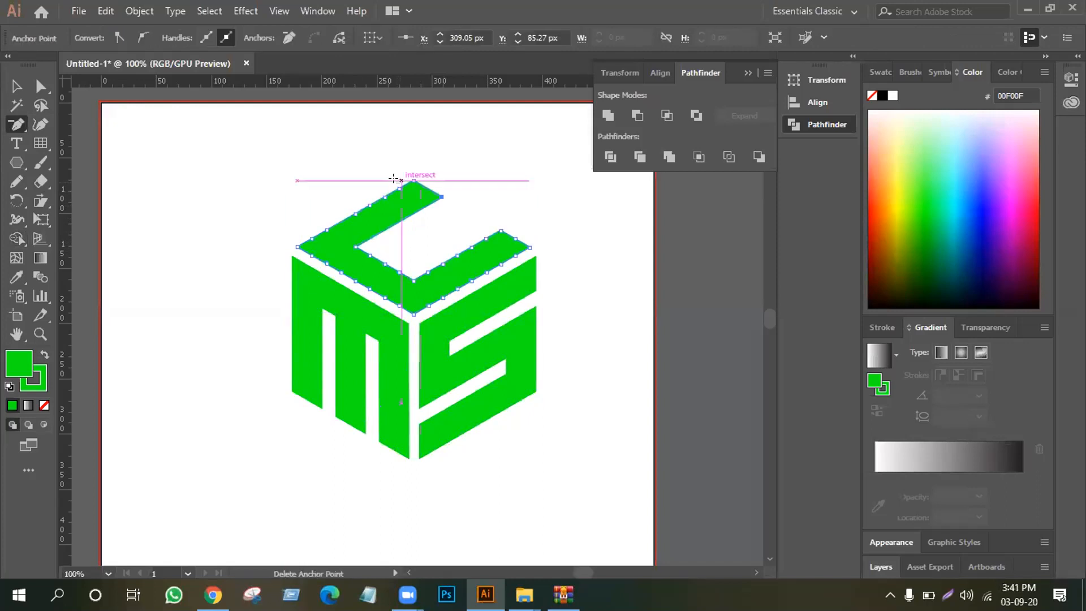
click(399, 186)
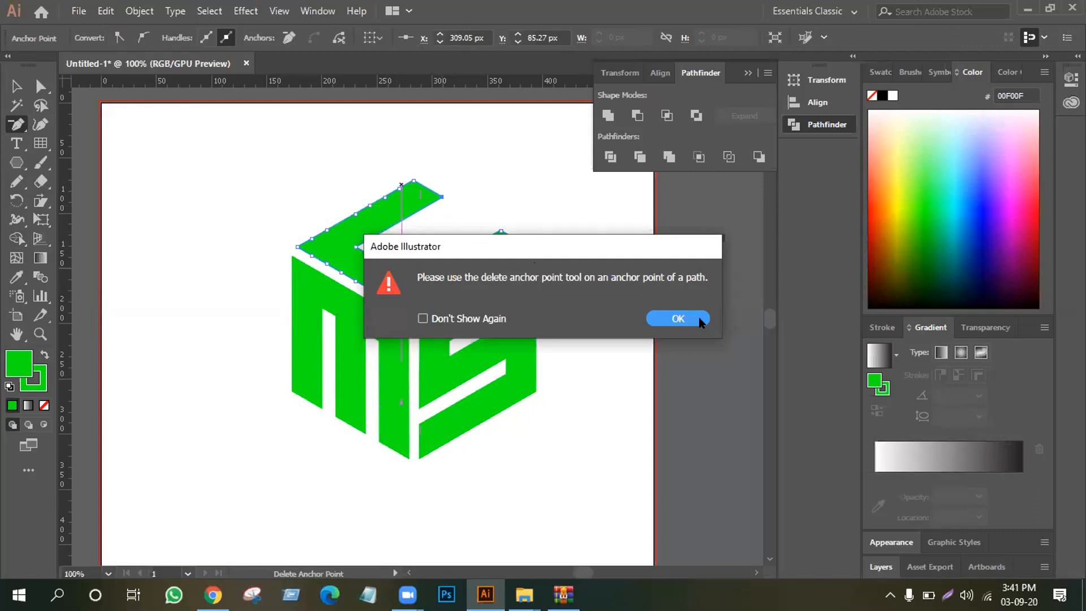
click(678, 320)
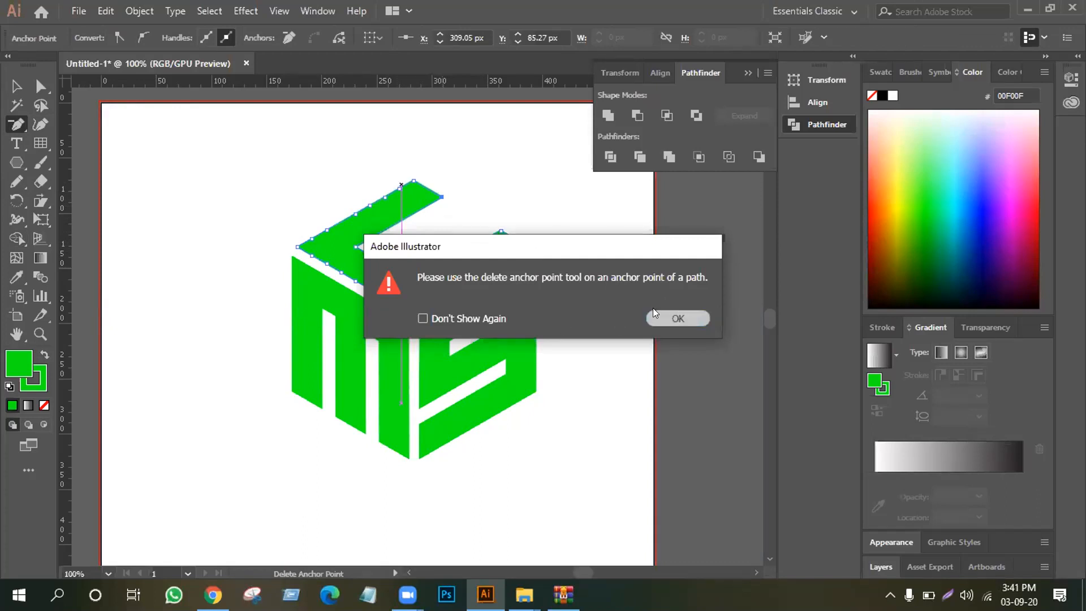
Delete the extra anchor points along the C's remaining outer and inner edges, leaving only the corner points
click(399, 188)
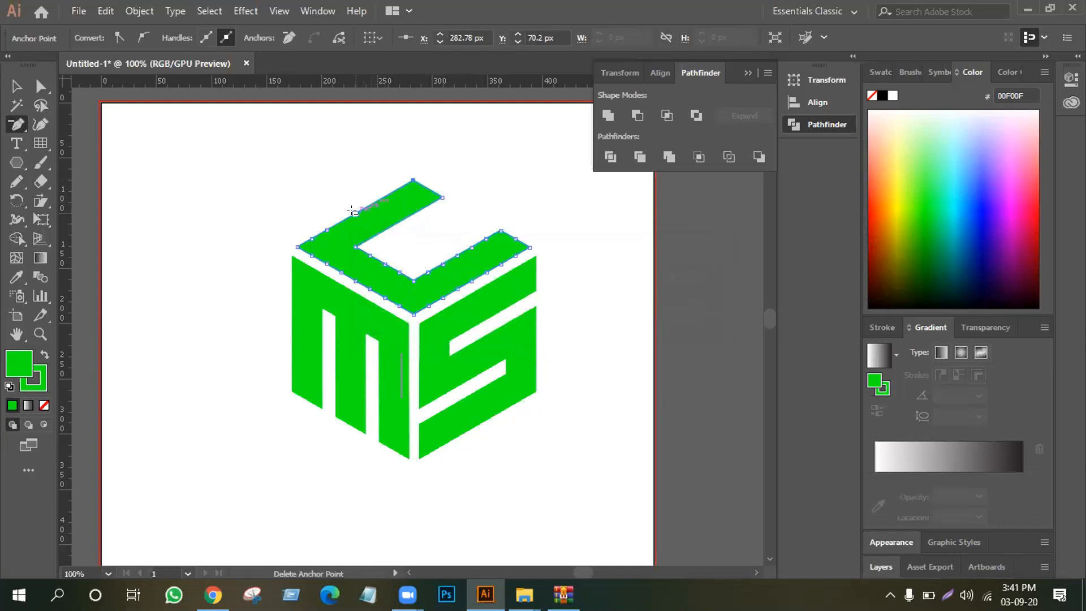
click(310, 249)
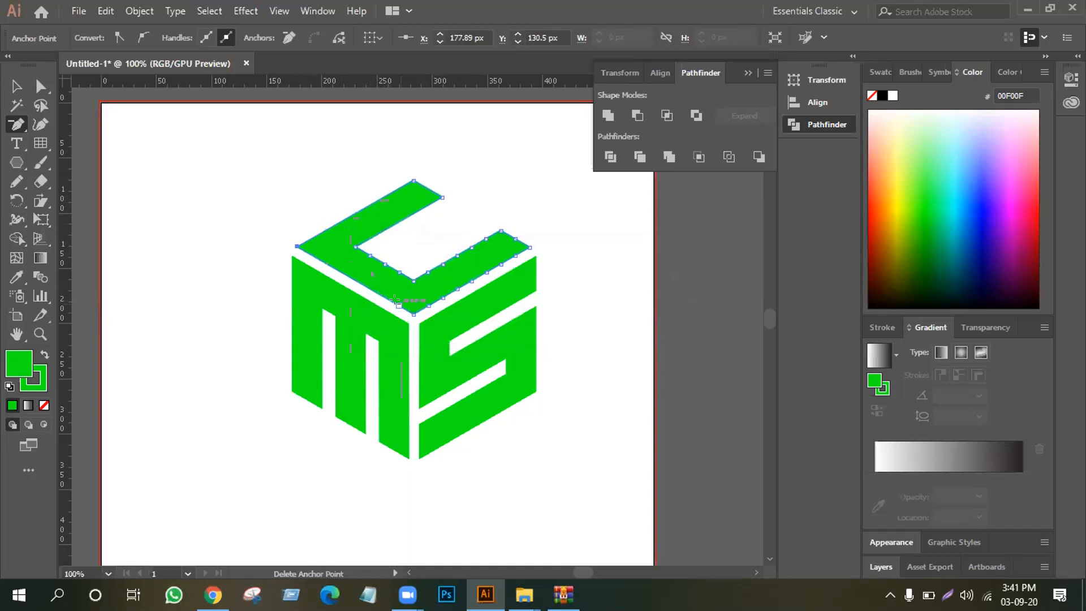
click(427, 303)
click(400, 273)
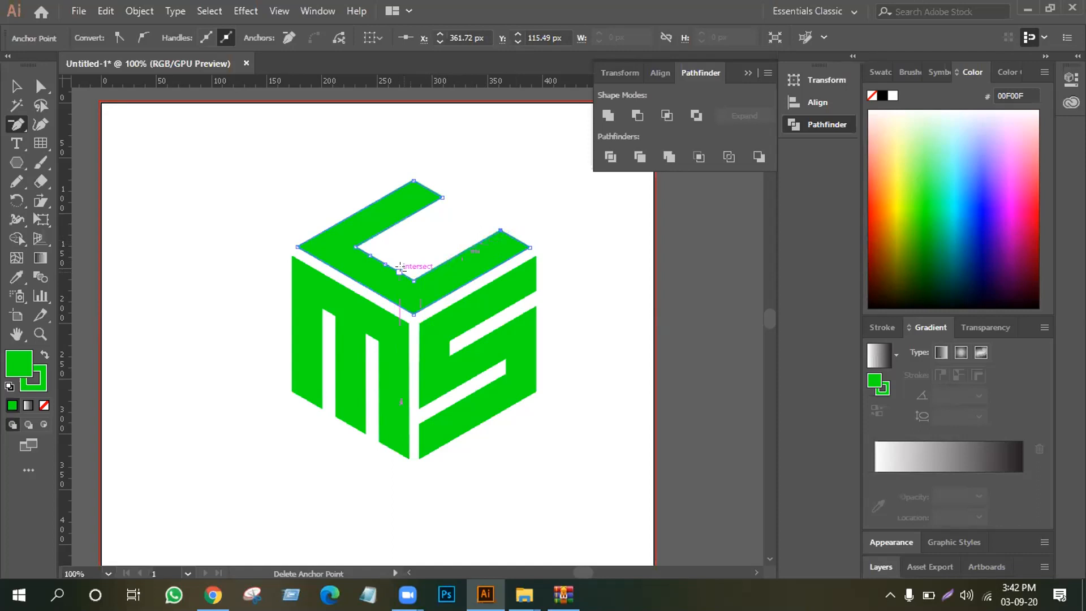
click(378, 255)
Delete the extra anchor points along the sides and foot of the M's first leg
click(320, 323)
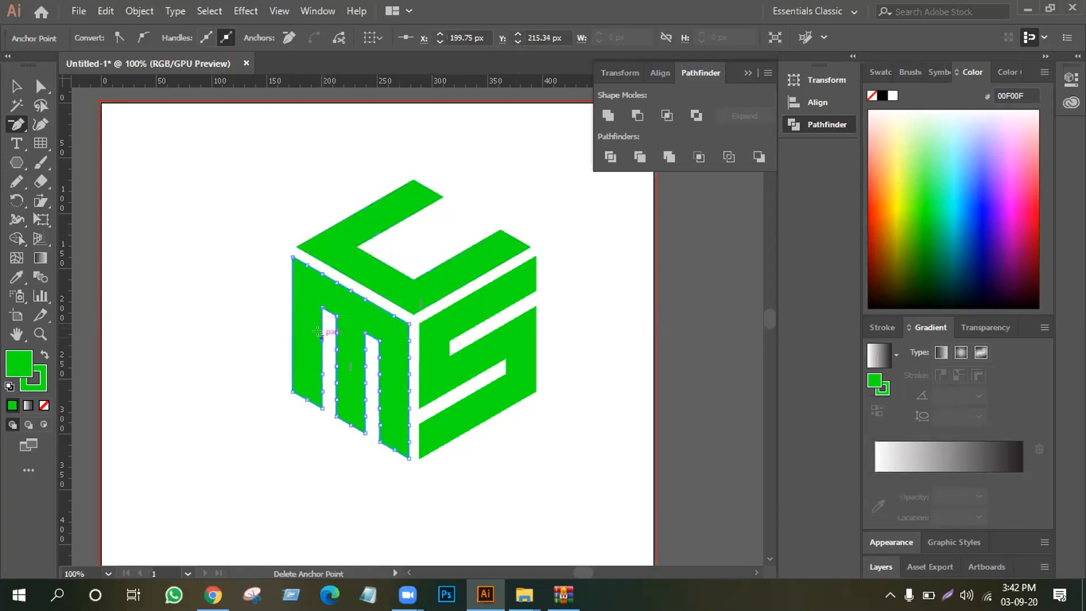
click(301, 398)
click(663, 320)
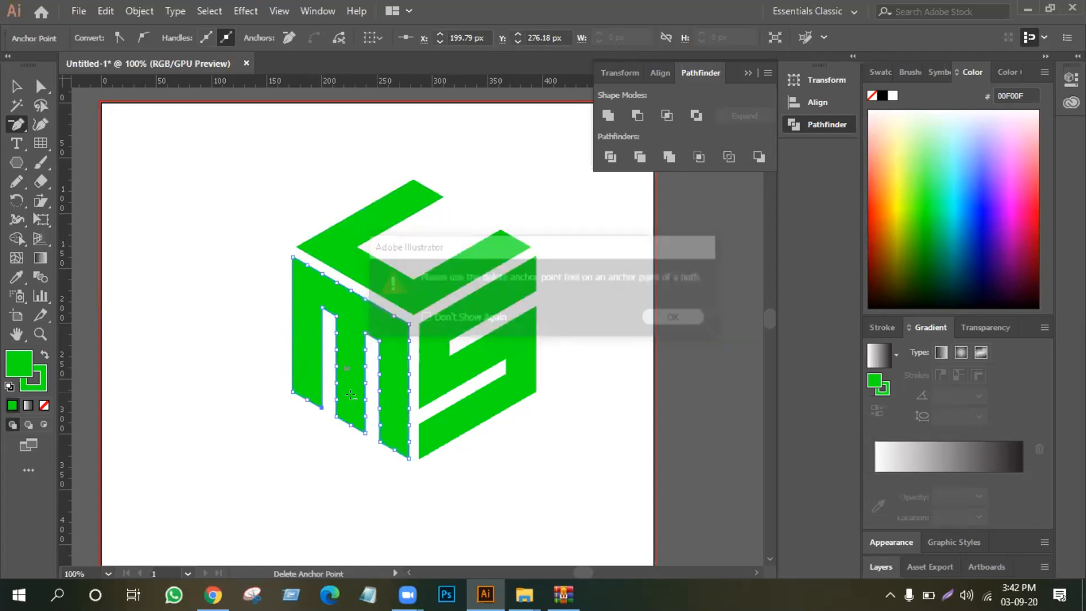
click(302, 397)
click(401, 415)
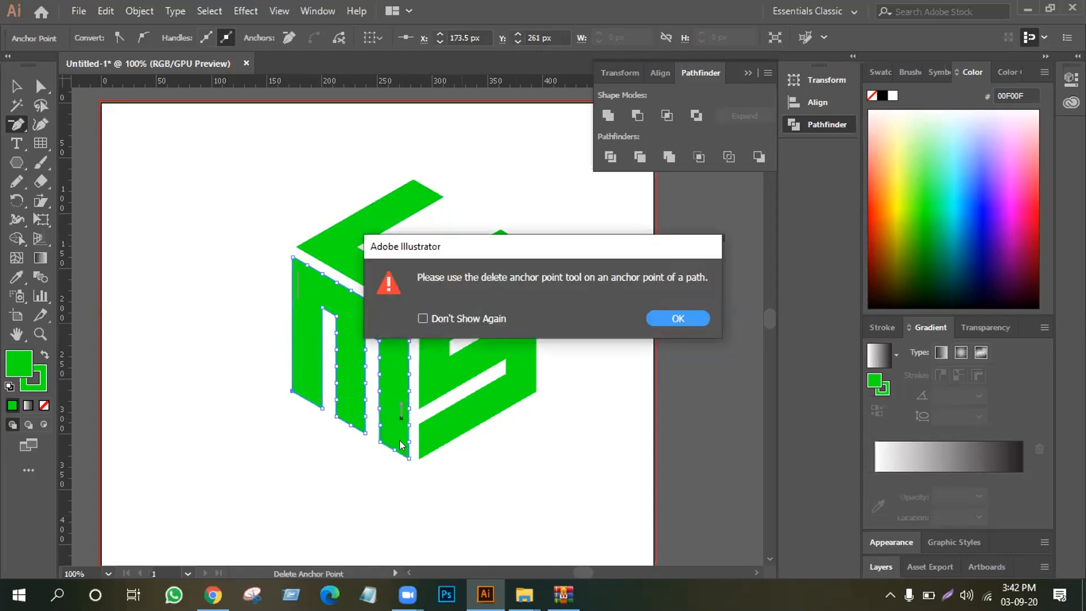
click(675, 320)
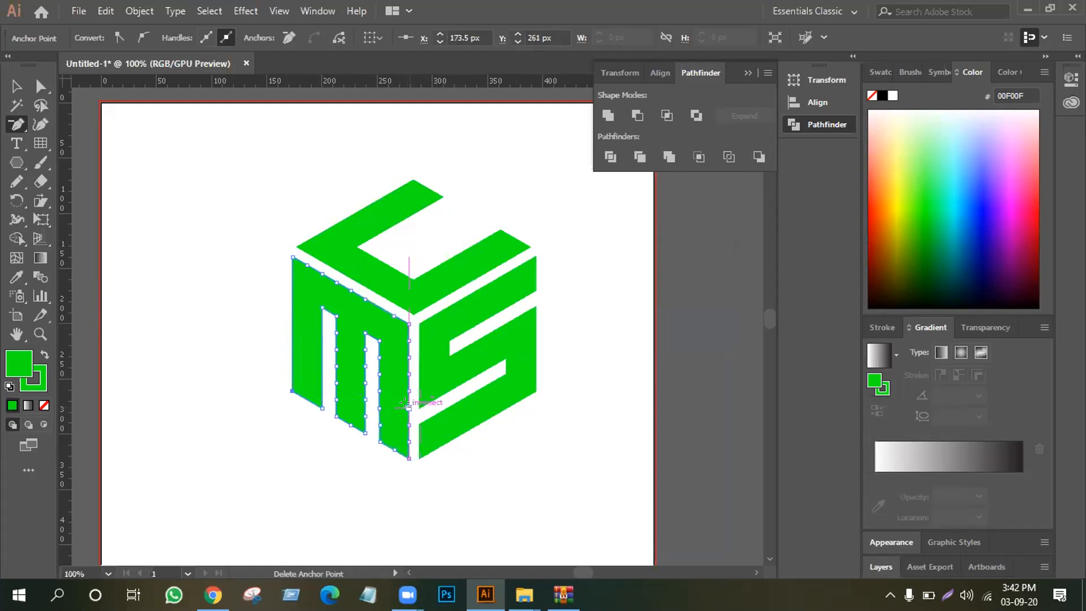
Delete extra anchor points on the M's outer edge beside the S and along the middle leg's edge facing it
click(408, 364)
click(669, 314)
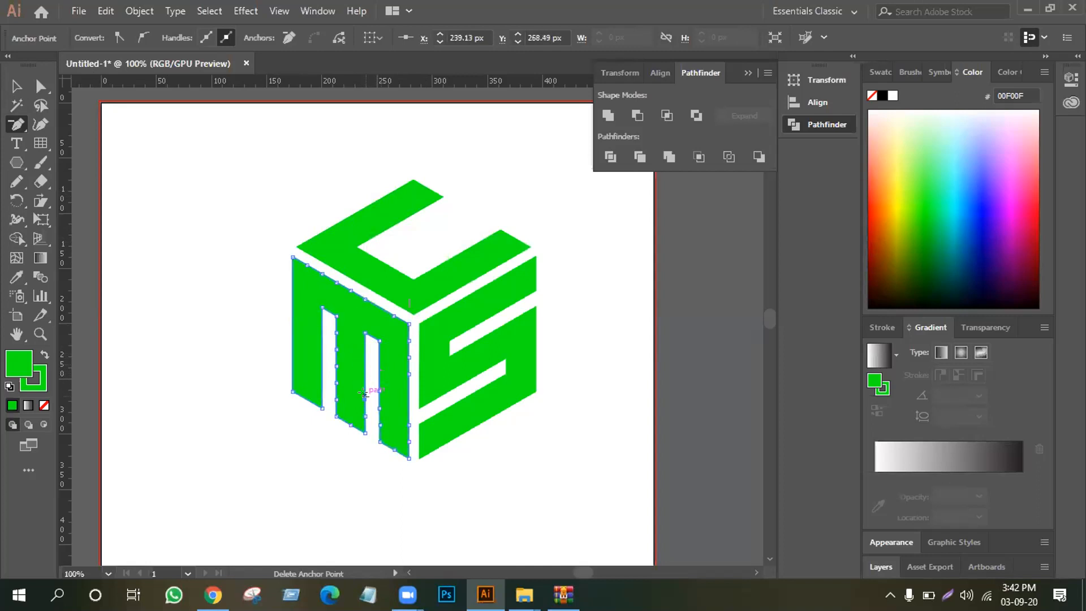
click(364, 409)
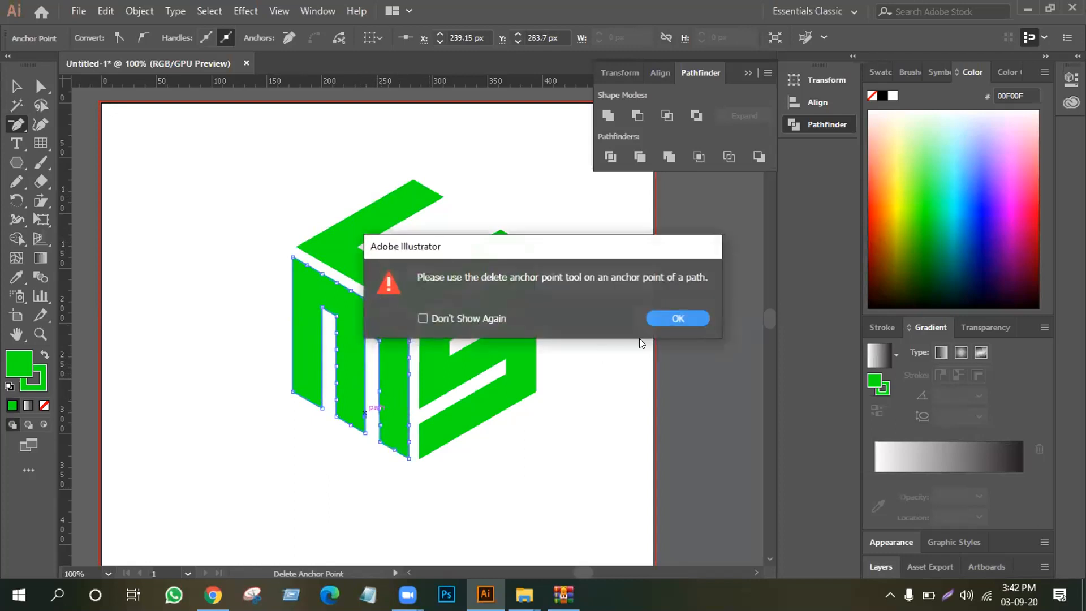
click(678, 319)
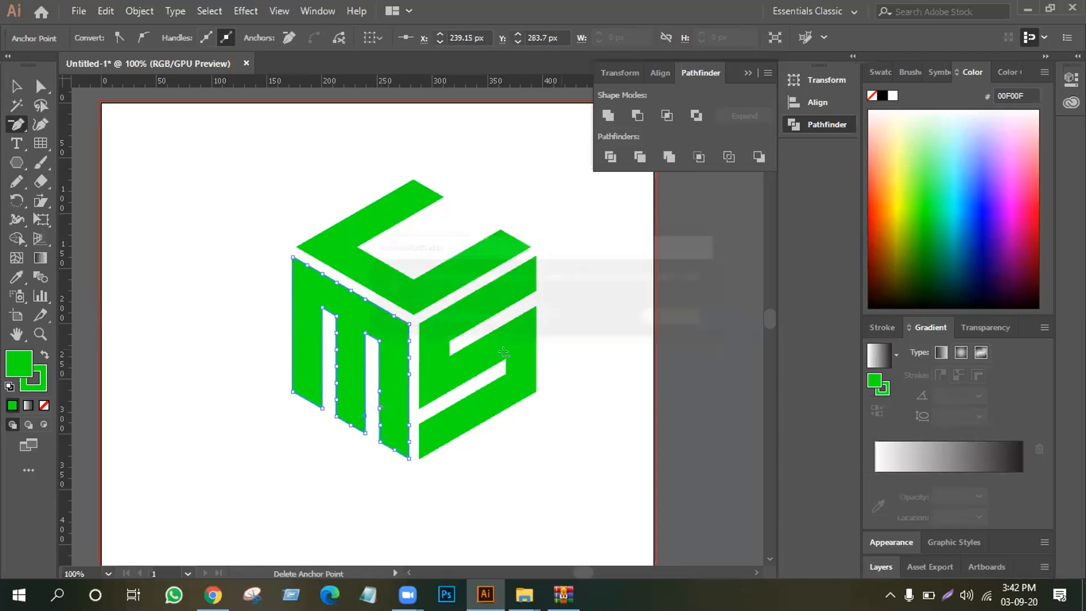
click(364, 415)
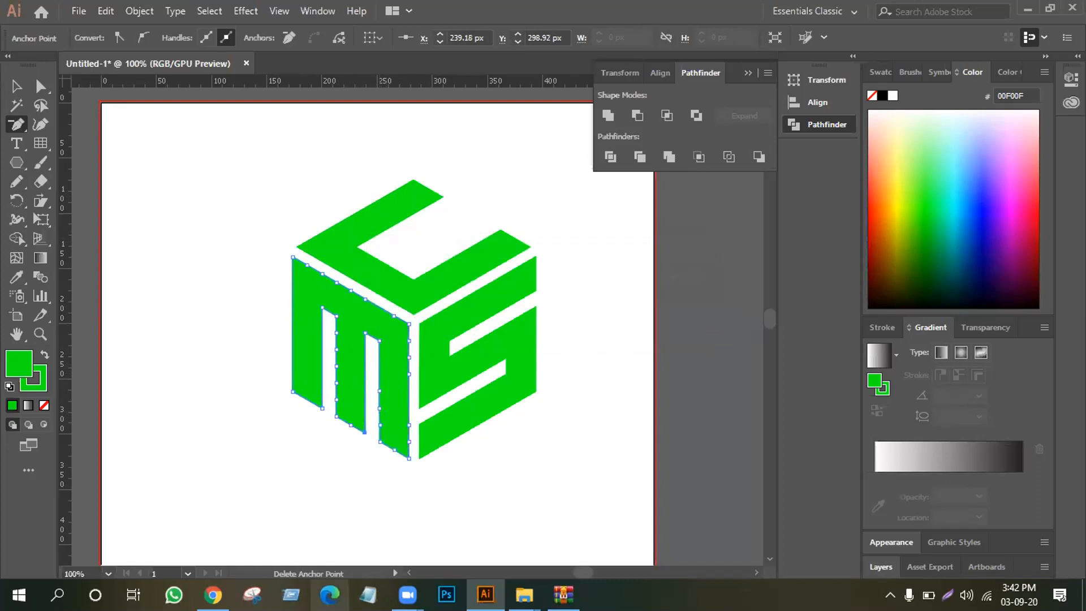
Delete the remaining extra anchor points along the sides and feet of the M's middle and last legs
key(ctrl+plus)
key(ctrl+plus)
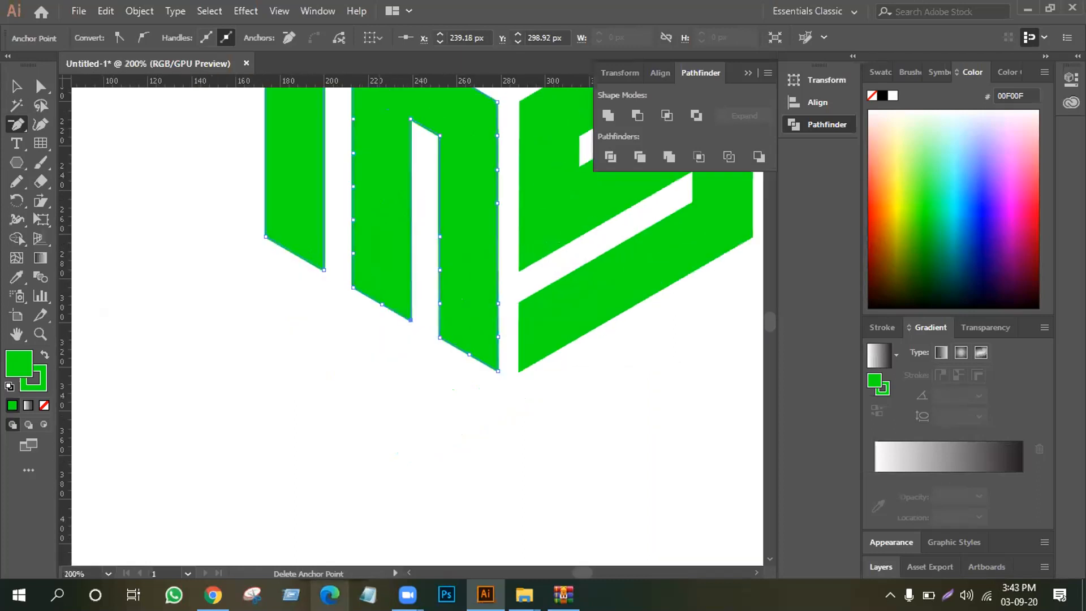
scroll(411, 371, up, 3)
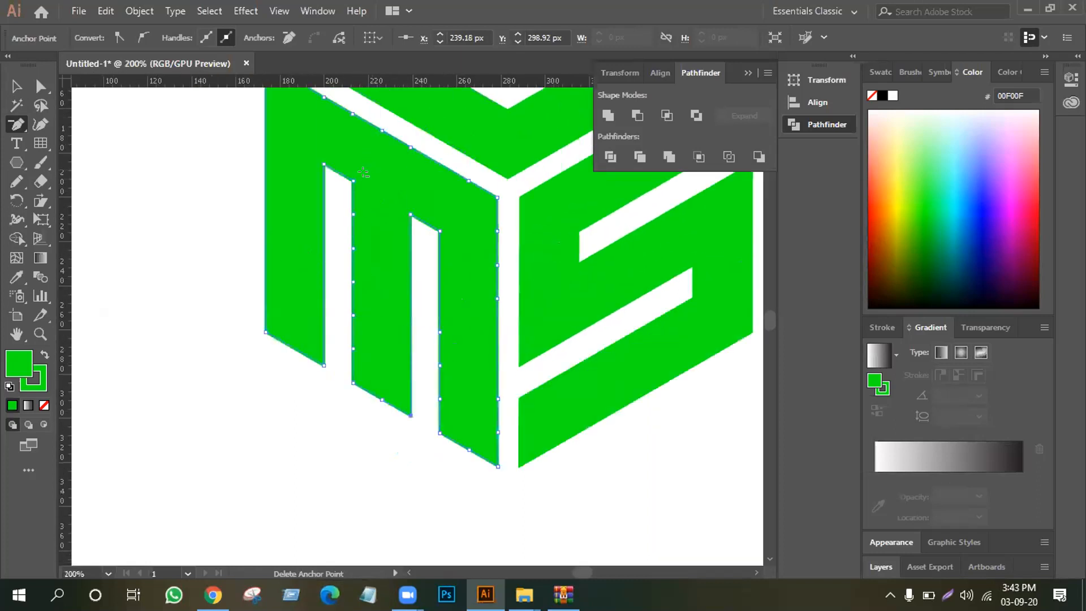
click(350, 212)
click(349, 247)
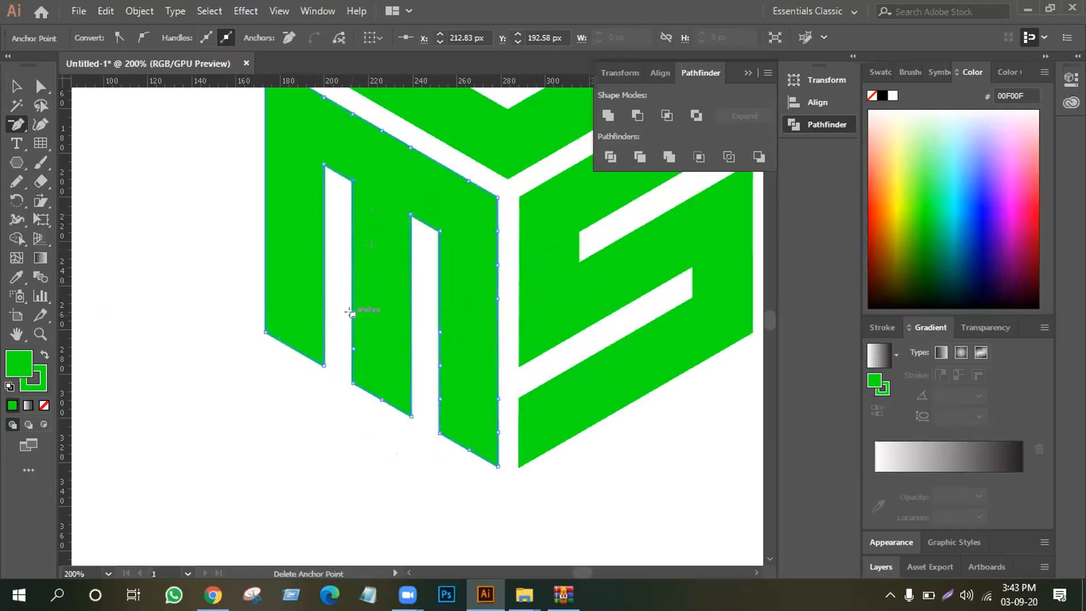
click(440, 333)
click(433, 356)
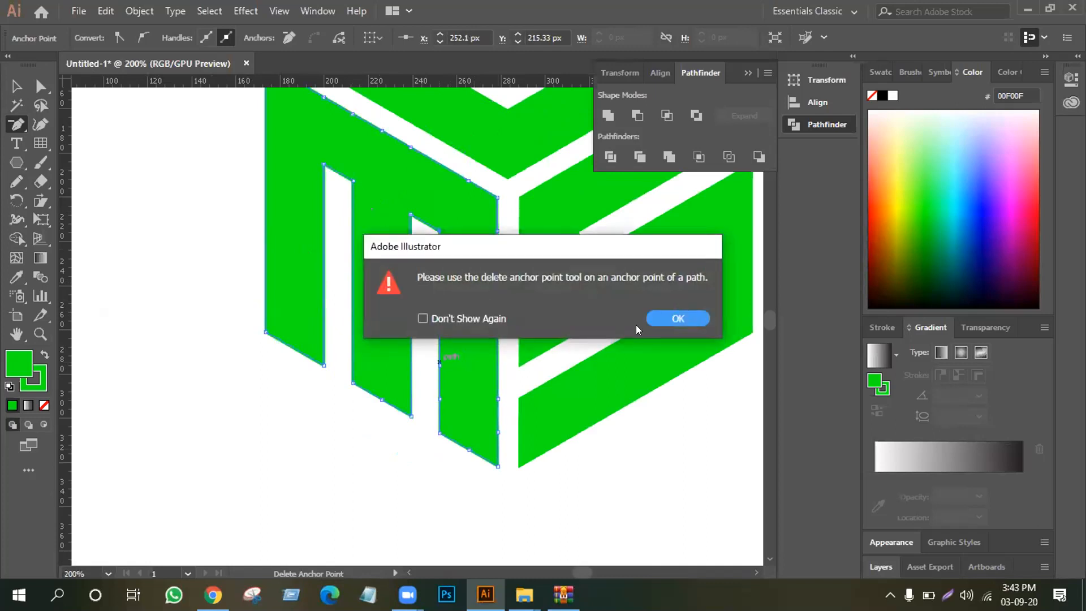
key(Return)
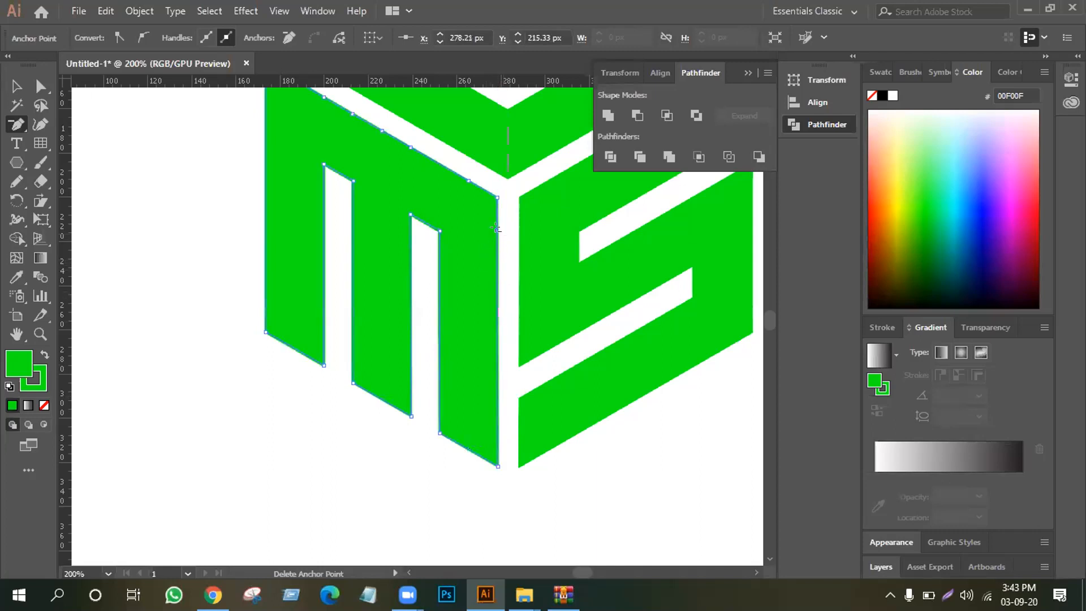
Delete the extra anchor points along the M's upper slanted edge, undoing the accidental removal of its outer corner
scroll(470, 241, up, 3)
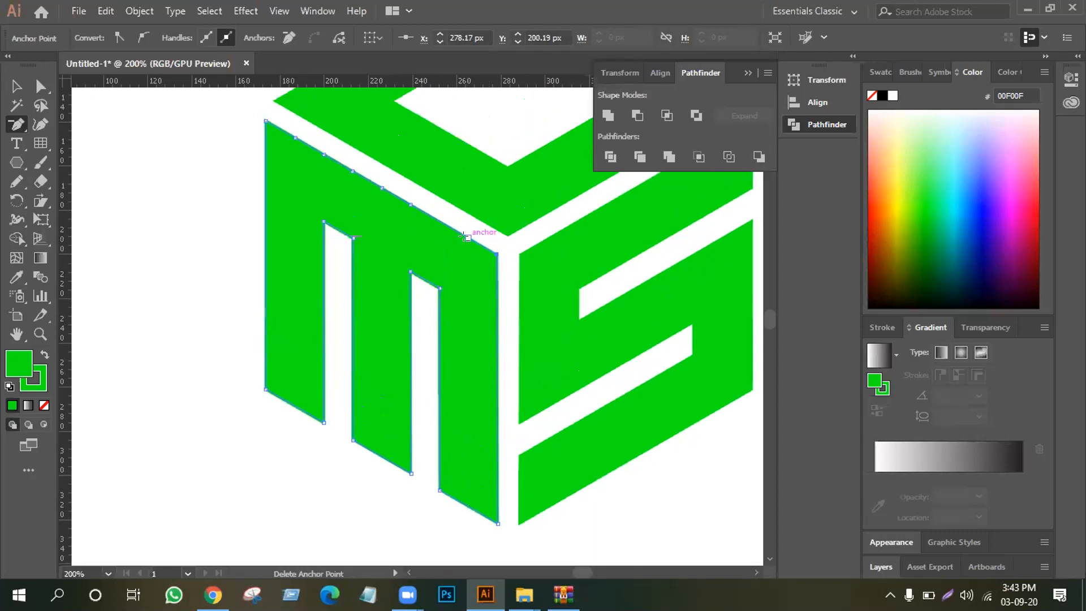
click(467, 236)
click(412, 205)
click(382, 187)
click(353, 171)
click(324, 153)
click(295, 138)
click(266, 120)
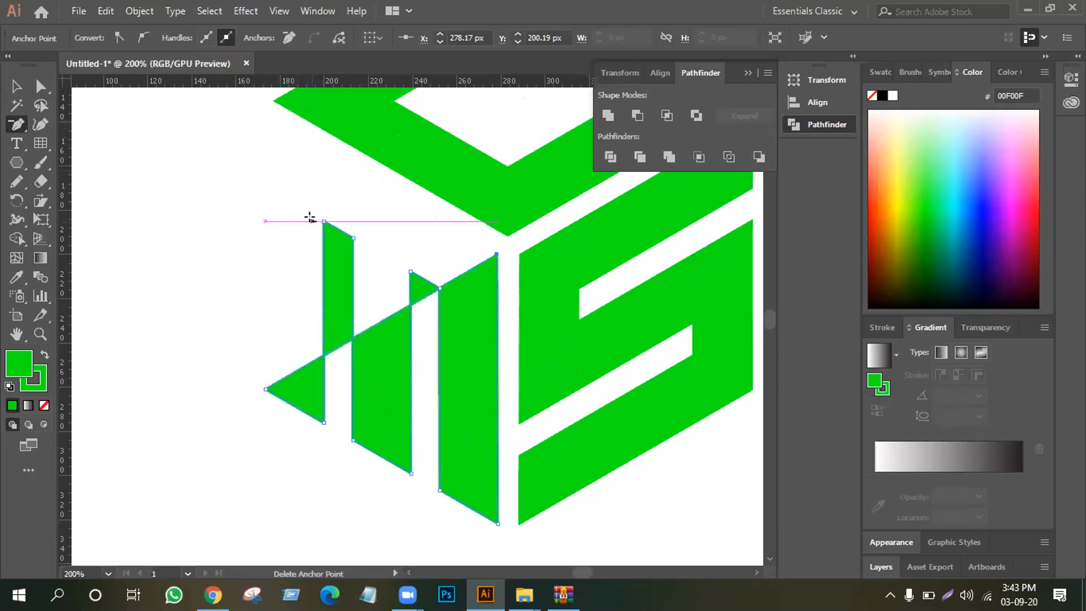
key(ctrl+z)
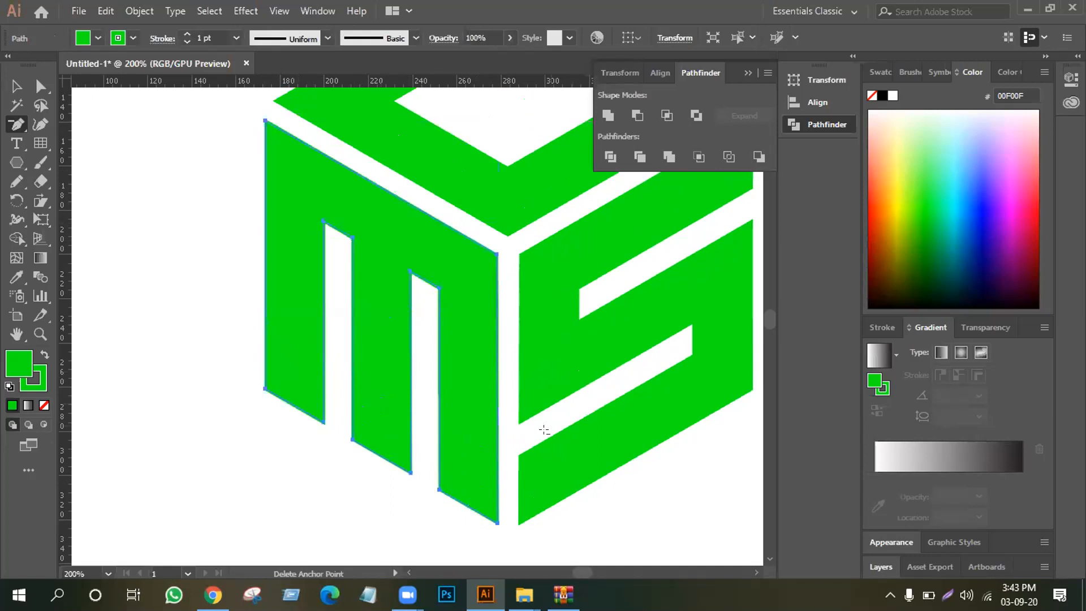
Select the S and delete the extra anchor points along the lower edge of its upper gap
click(526, 441)
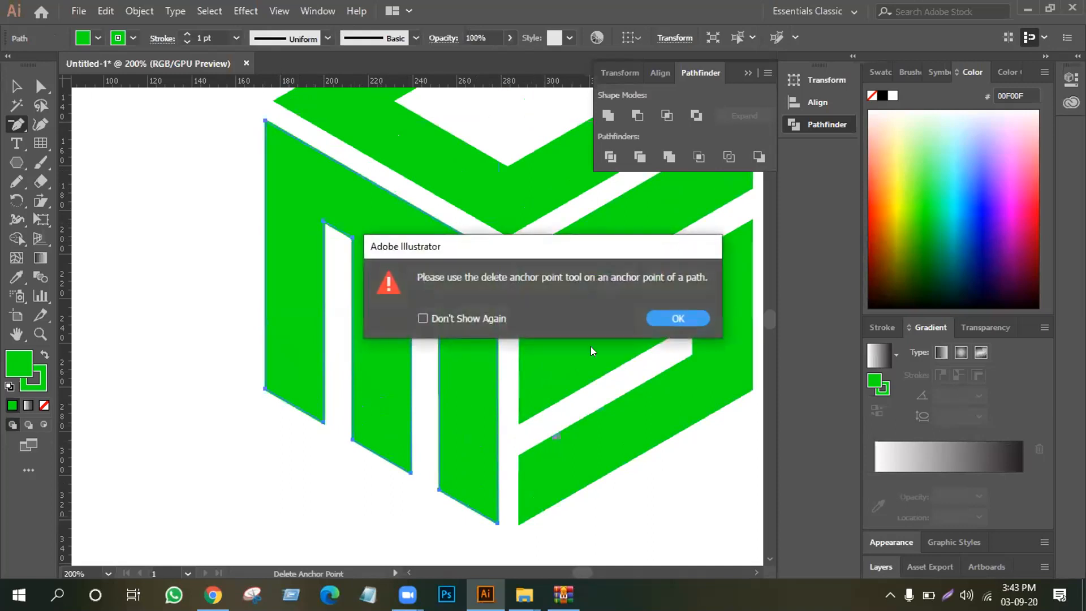
click(679, 317)
click(641, 351)
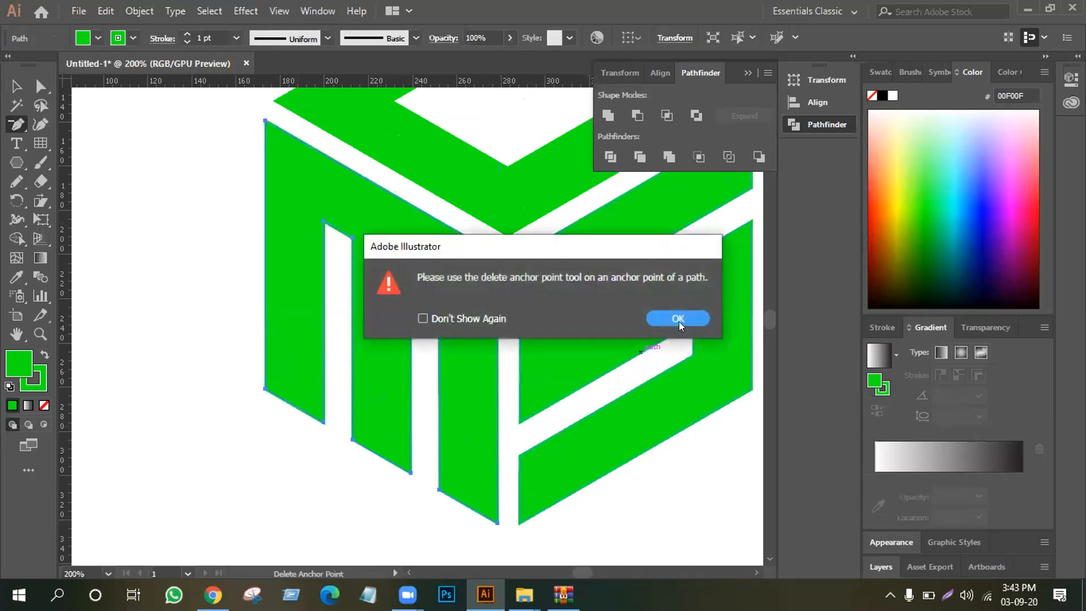
click(651, 312)
key(v)
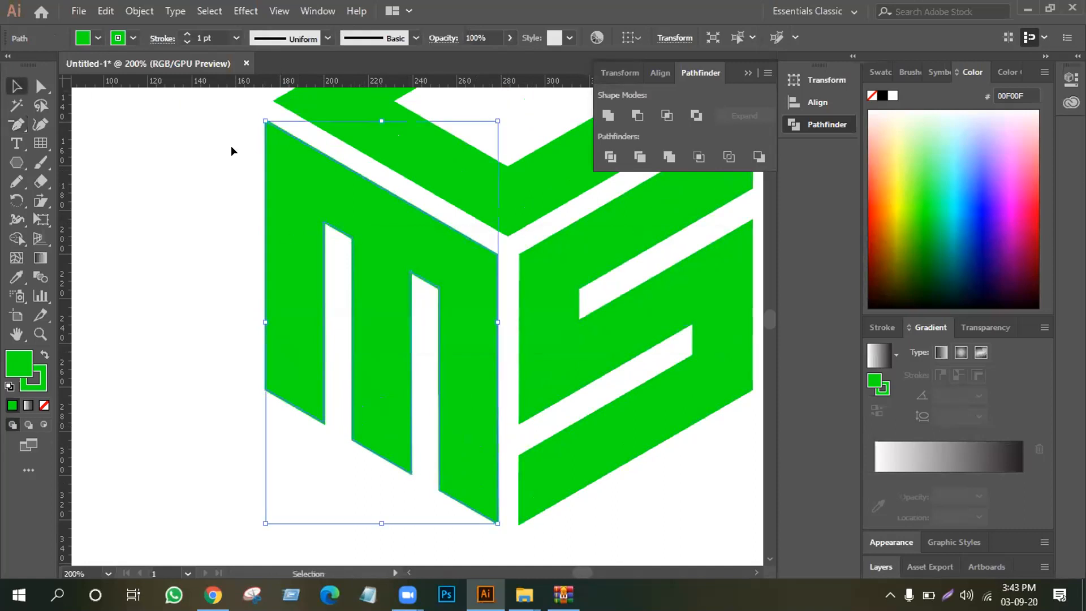
click(539, 313)
click(40, 86)
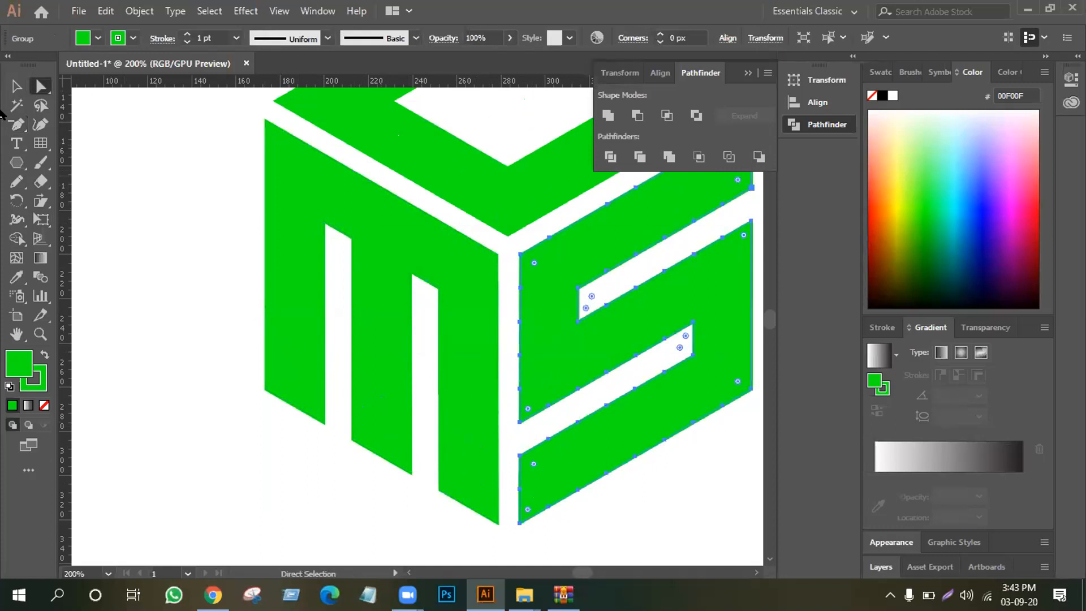
click(24, 122)
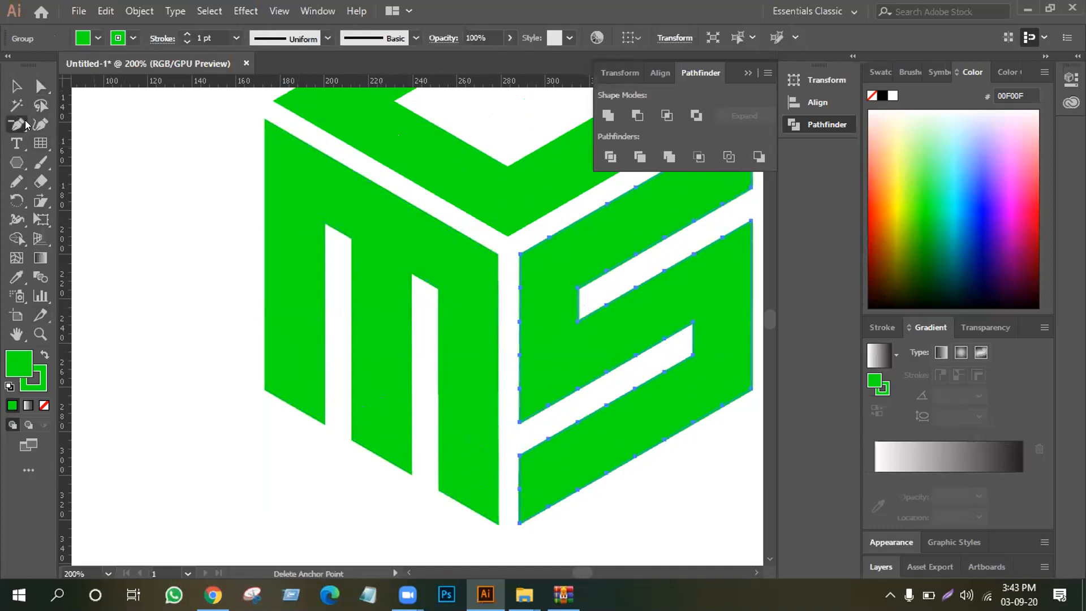
click(605, 304)
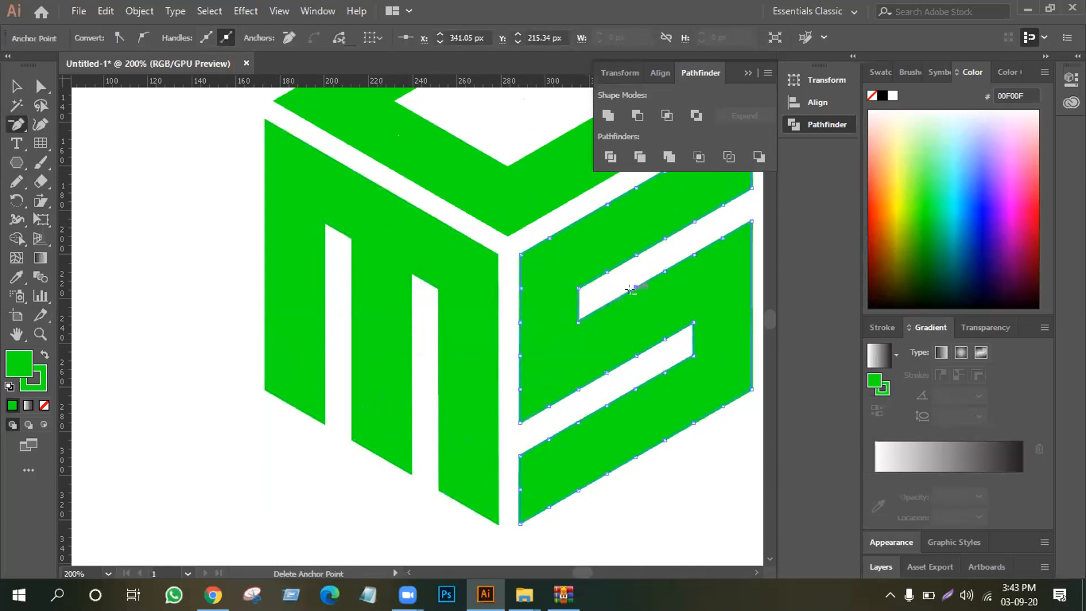
click(635, 287)
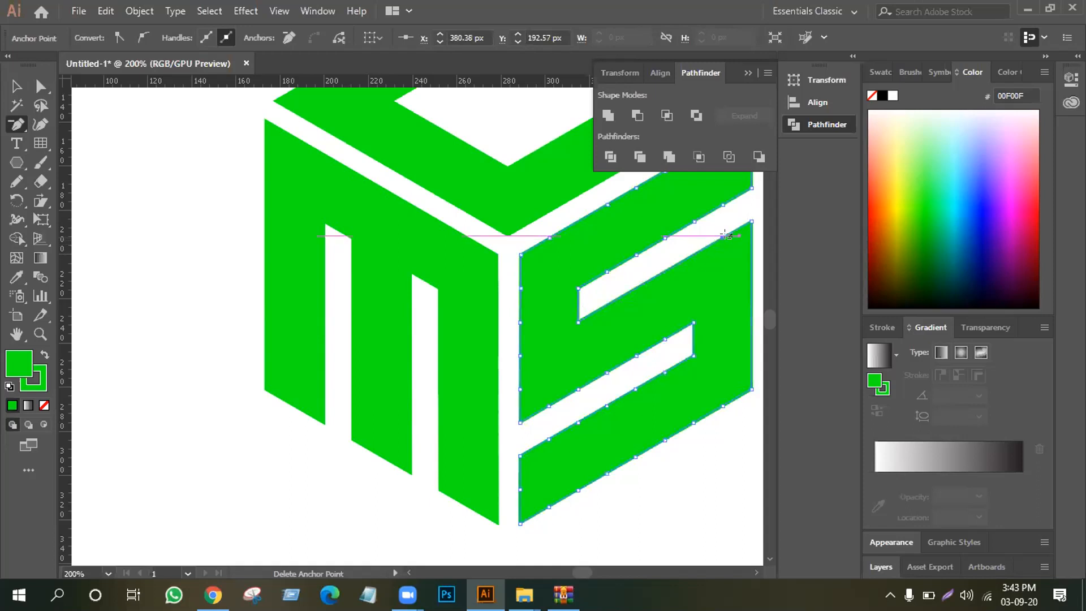
click(721, 233)
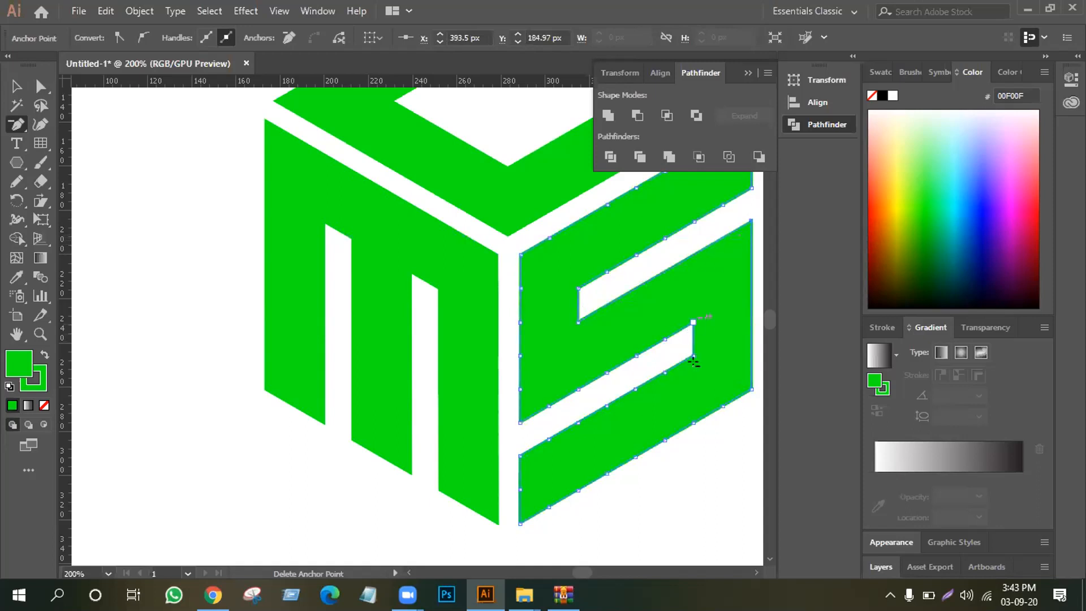
Delete the extra anchor points along the upper edge of the S's lower gap
click(664, 338)
click(634, 351)
click(605, 367)
Try rounding both corners at the end of the C's upper arm, and undo the rounding
scroll(185, 242, up, 5)
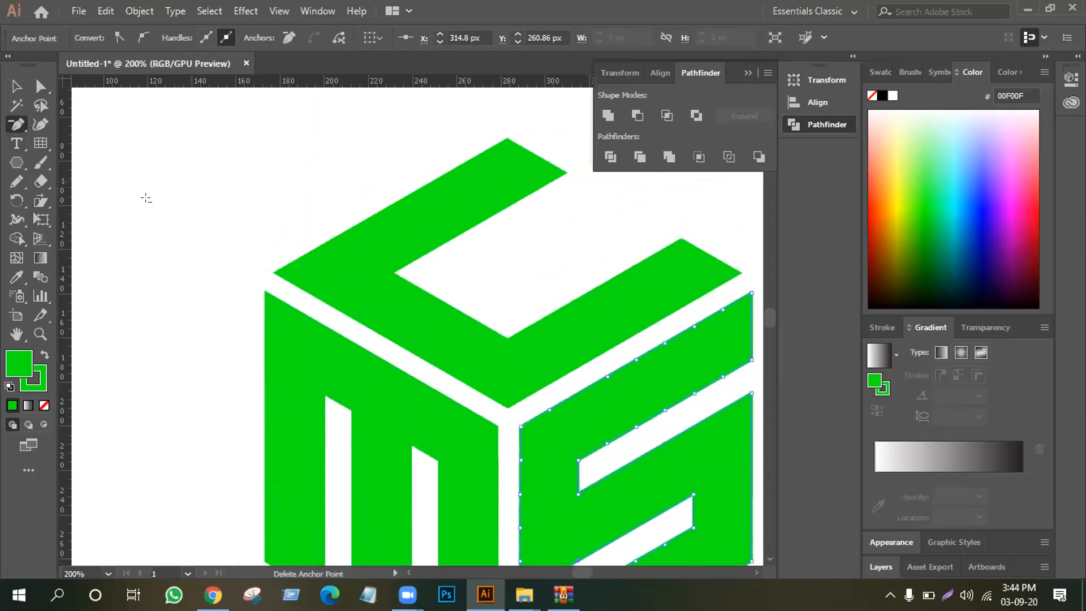
key(a)
drag(465, 132, 569, 210)
drag(506, 151, 501, 170)
click(537, 202)
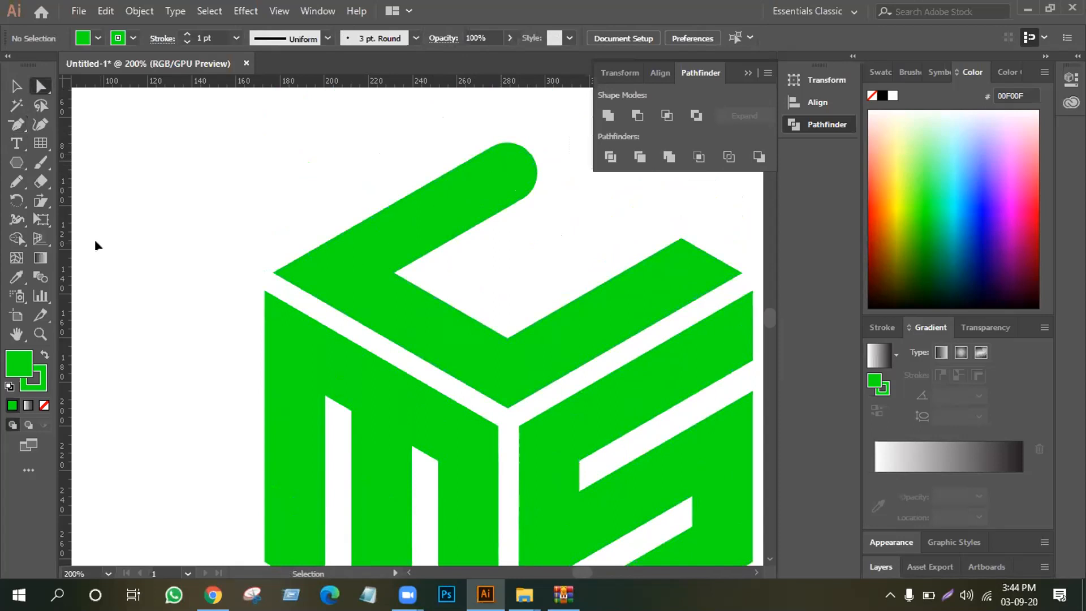
key(ctrl+z)
Round the C's outer corner above the M's first leg
drag(258, 243, 325, 278)
click(241, 248)
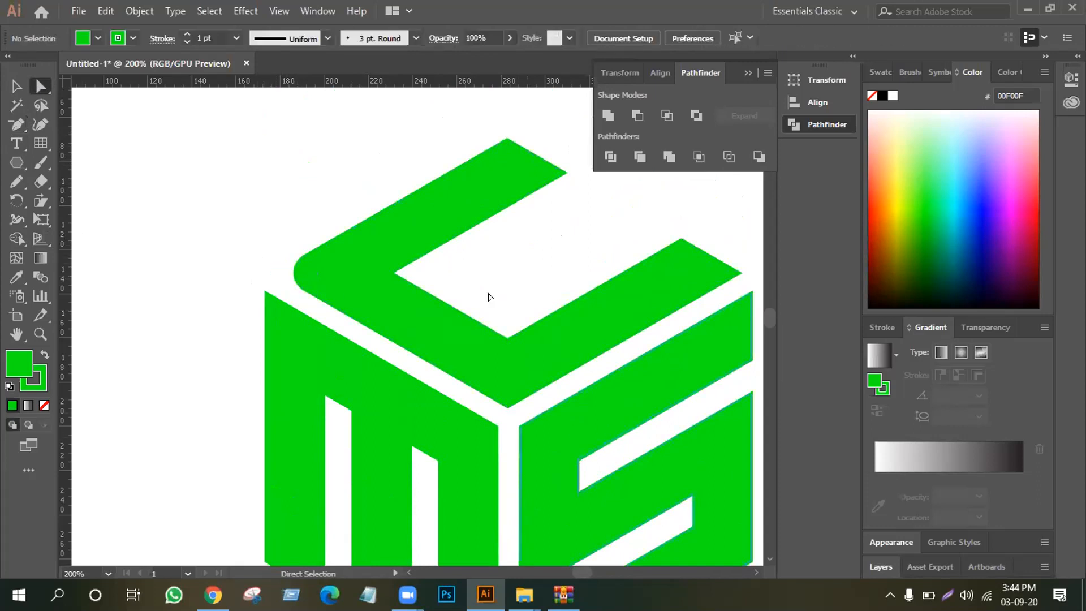
Reselect the S and delete the extra anchor points along the underside of its top bar
scroll(497, 426, down, 2)
scroll(498, 424, down, 1)
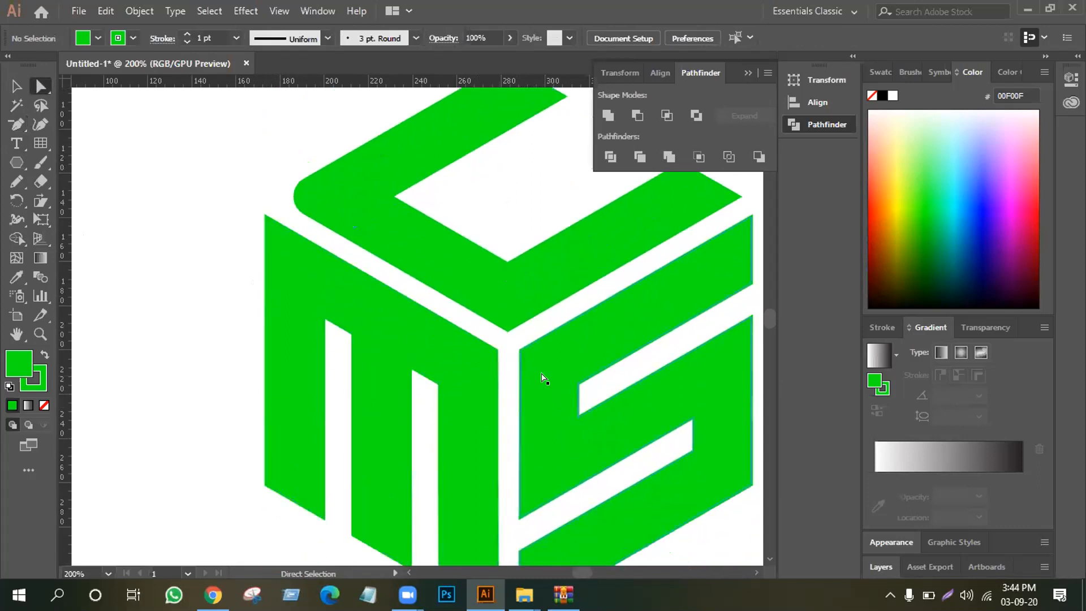
click(528, 368)
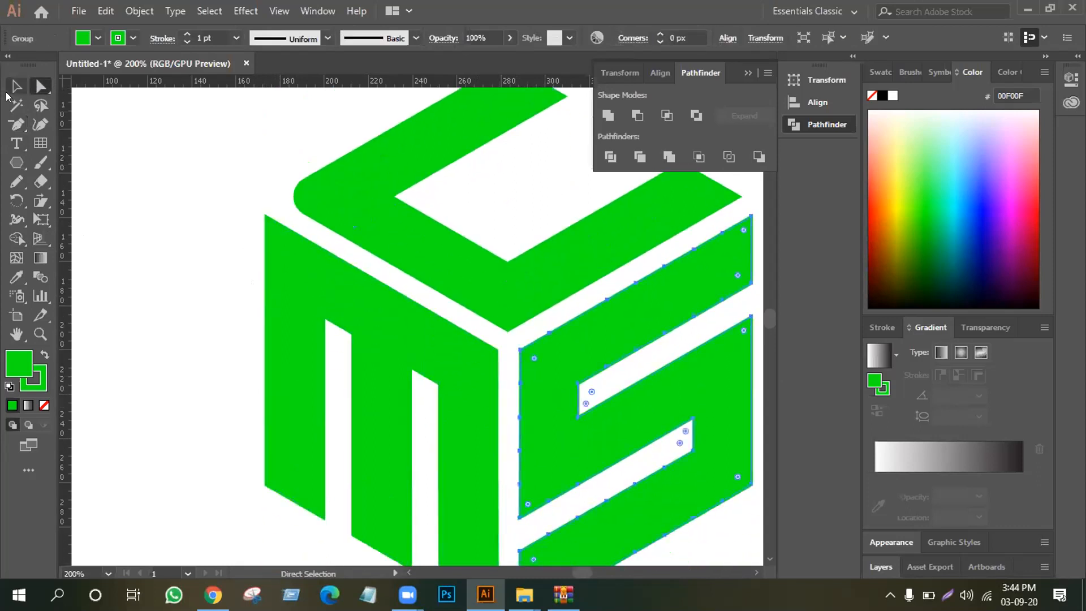
click(16, 124)
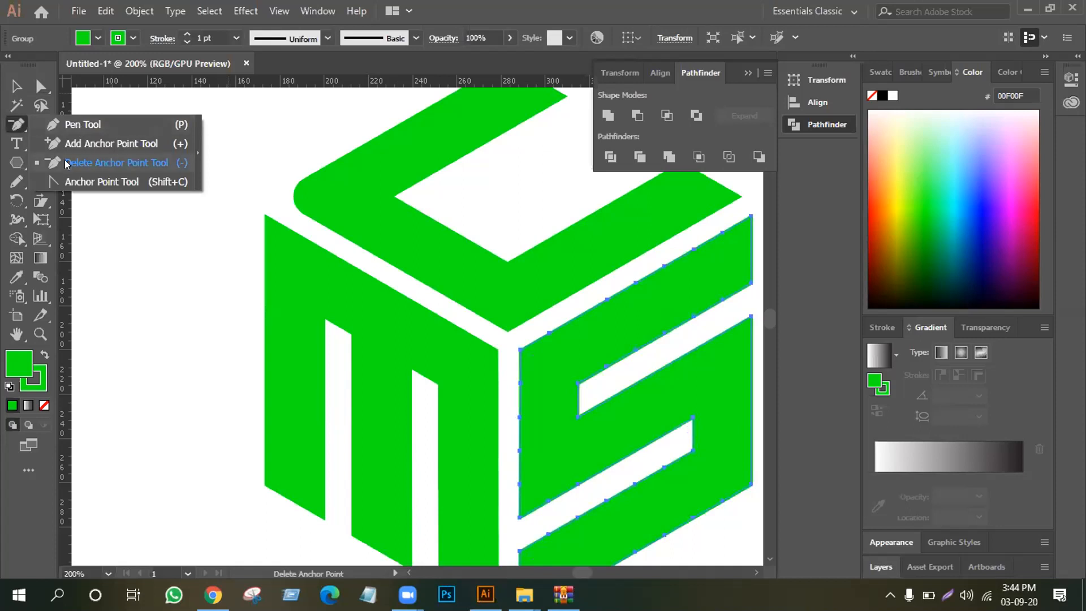
click(113, 163)
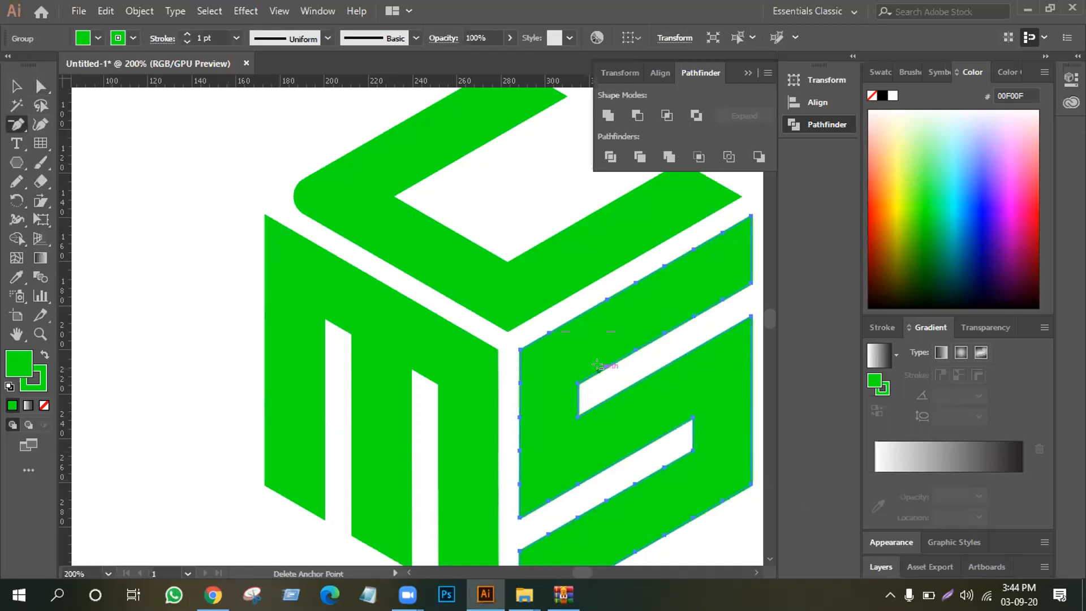
click(599, 364)
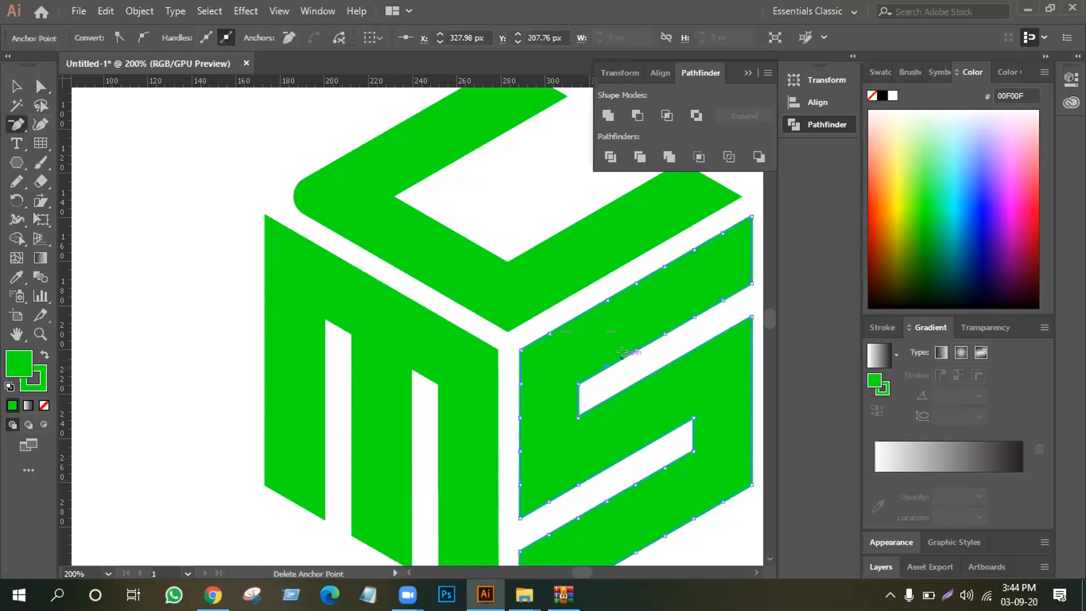
click(633, 346)
click(637, 345)
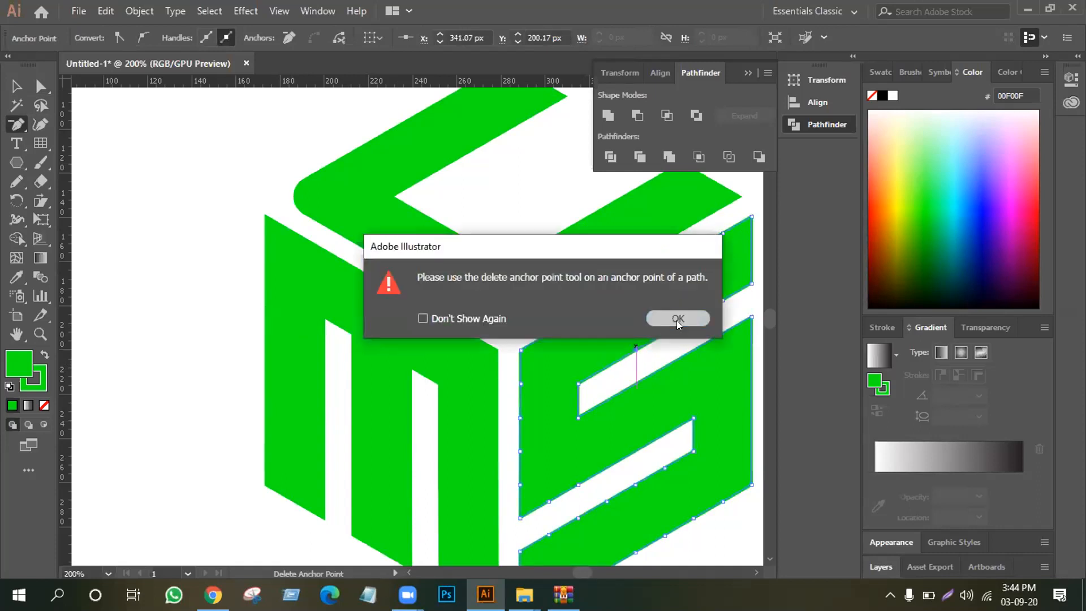
click(675, 319)
click(635, 348)
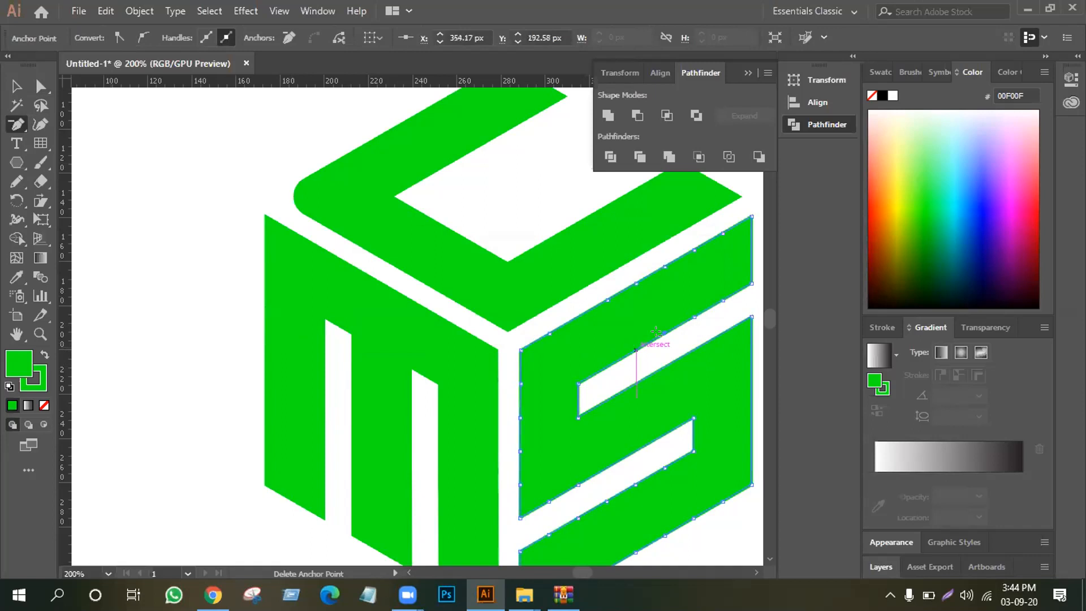
click(659, 330)
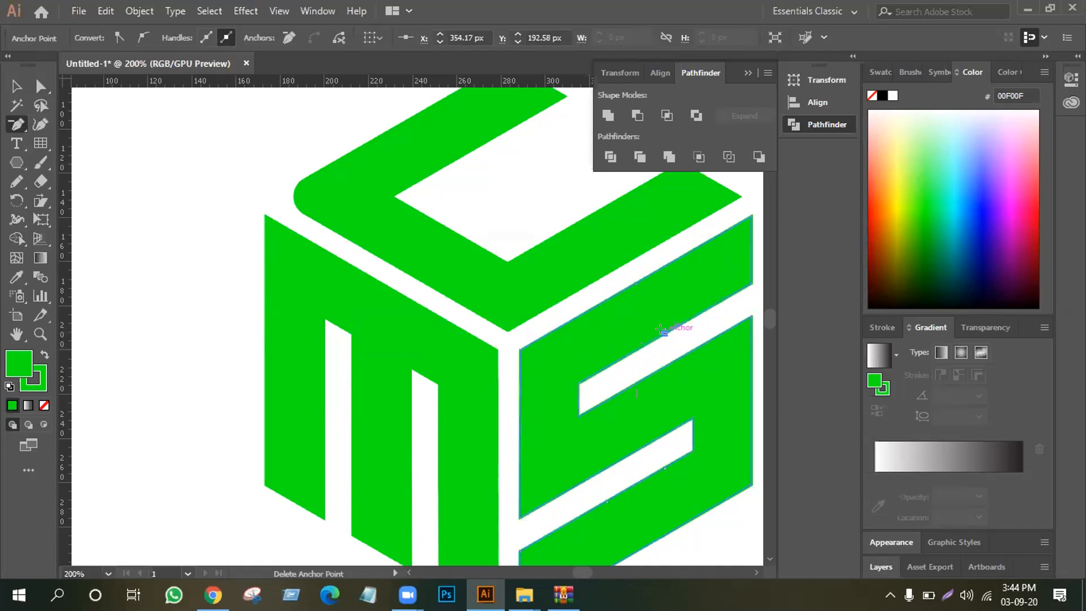
click(691, 313)
click(721, 296)
Delete the extra anchor points along the S's upper slanted edge and its vertical side facing the M
click(722, 232)
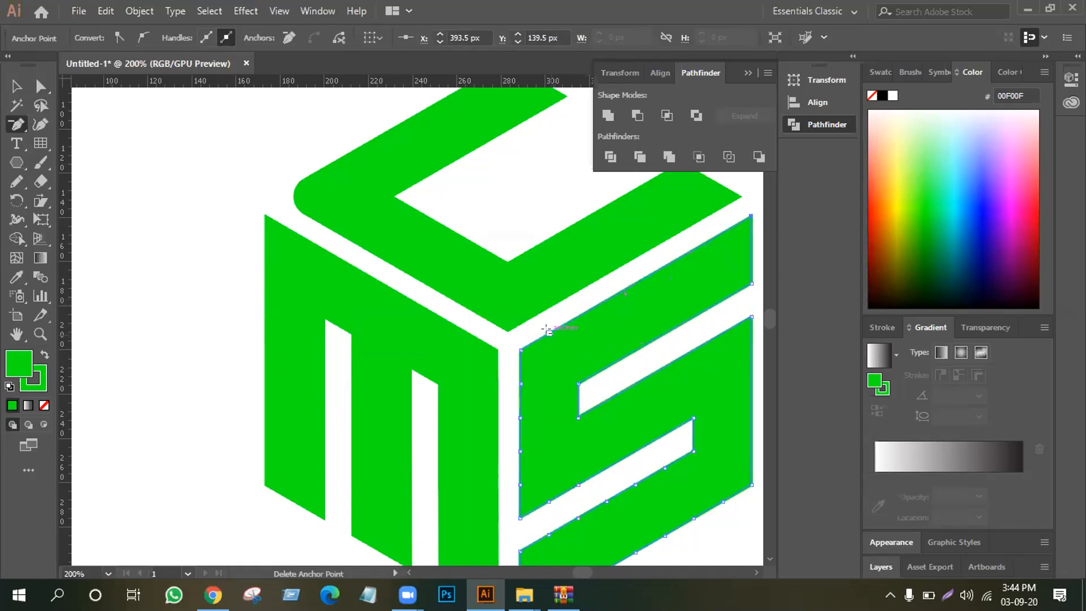
click(519, 417)
click(519, 451)
click(518, 484)
Delete extra anchor points on both slanted edges bordering the S's lower gap
click(548, 501)
click(577, 485)
click(605, 501)
click(636, 484)
Delete the remaining extra anchor points on the S's bottom bar, including its slanted lower edge, and deselect it
scroll(585, 470, down, 2)
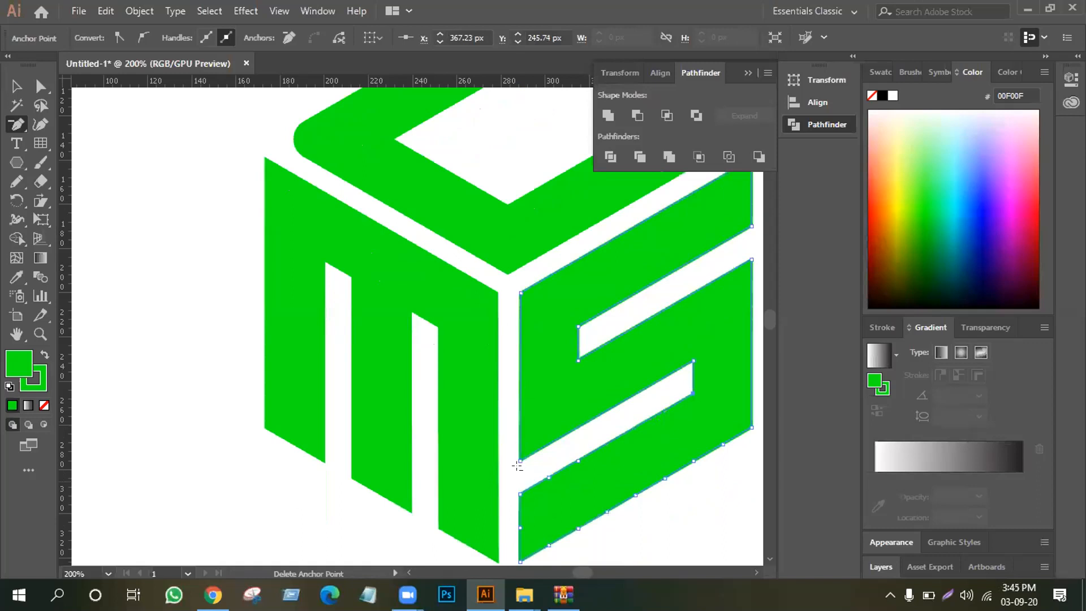
scroll(517, 465, down, 2)
click(548, 488)
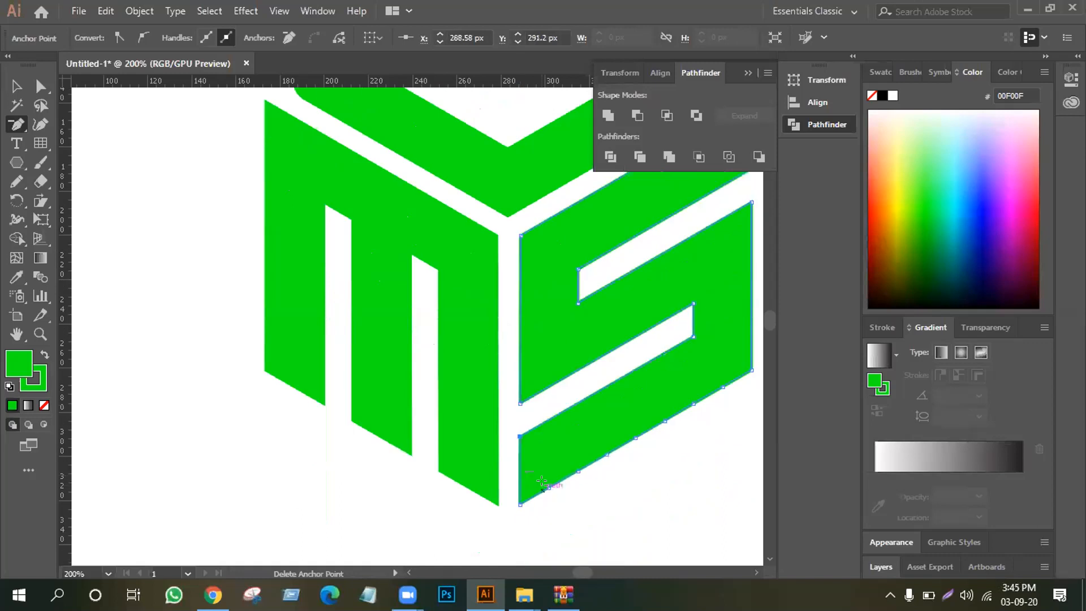
click(579, 468)
click(693, 403)
click(724, 387)
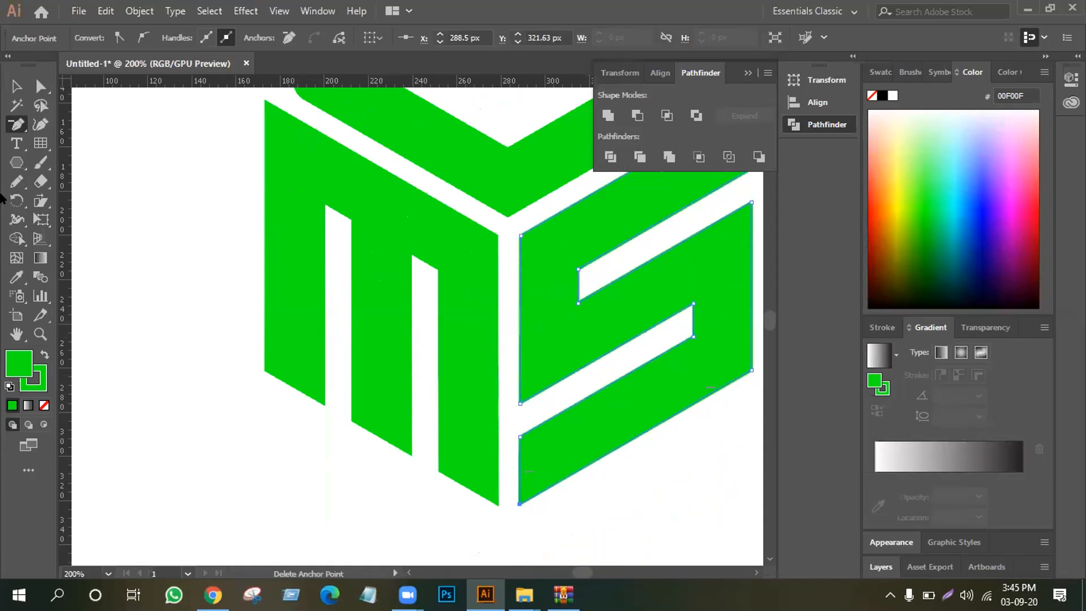
key(v)
scroll(303, 350, up, 3)
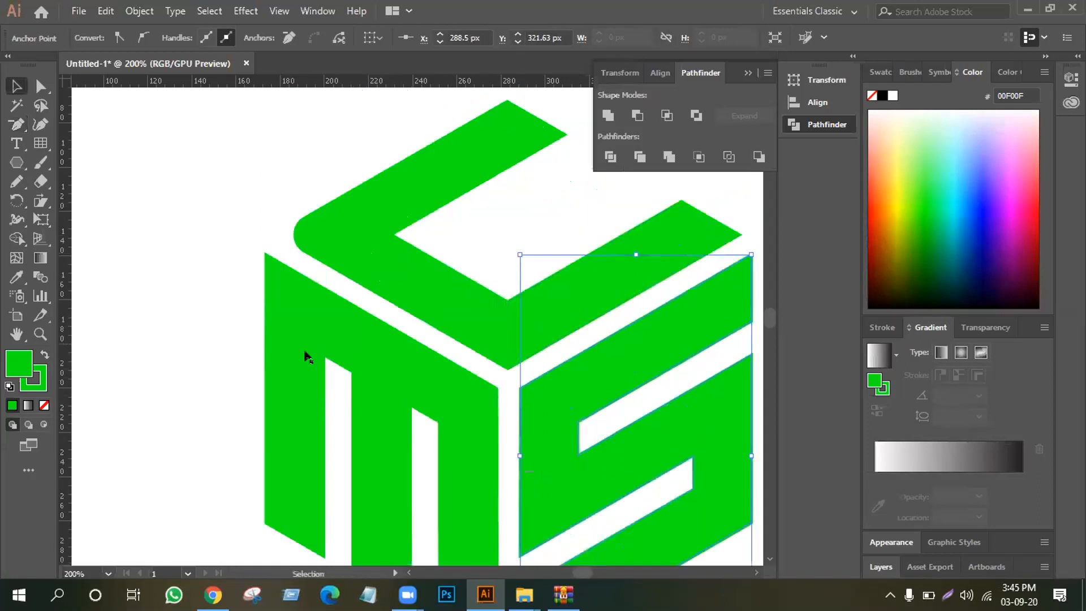
click(209, 277)
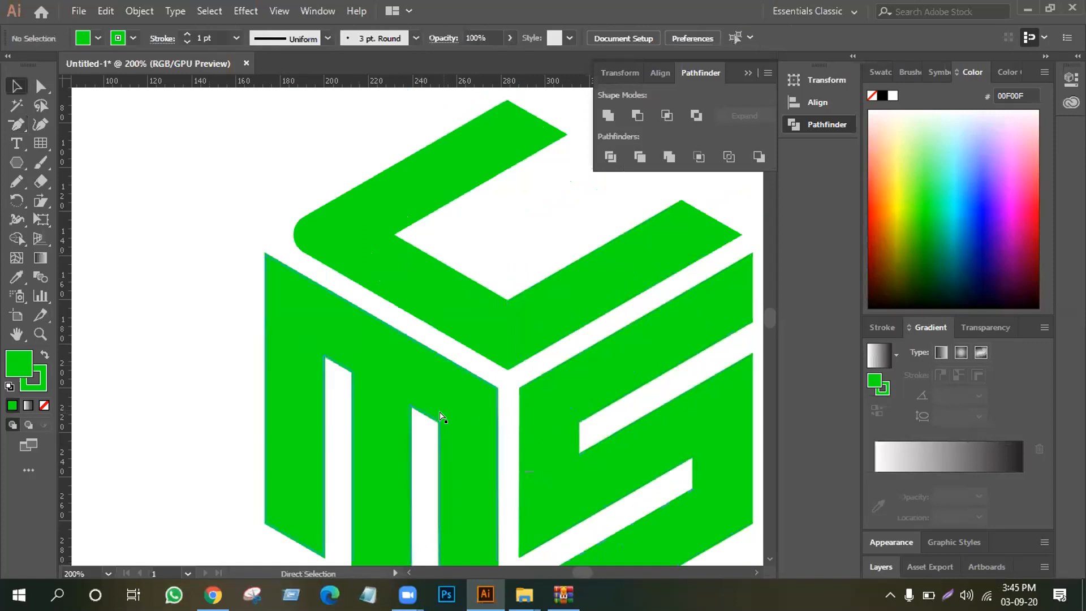
Round the S's middle outer corner, the end of its top bar, and the end of its bottom bar to about 13 px
scroll(441, 418, down, 3)
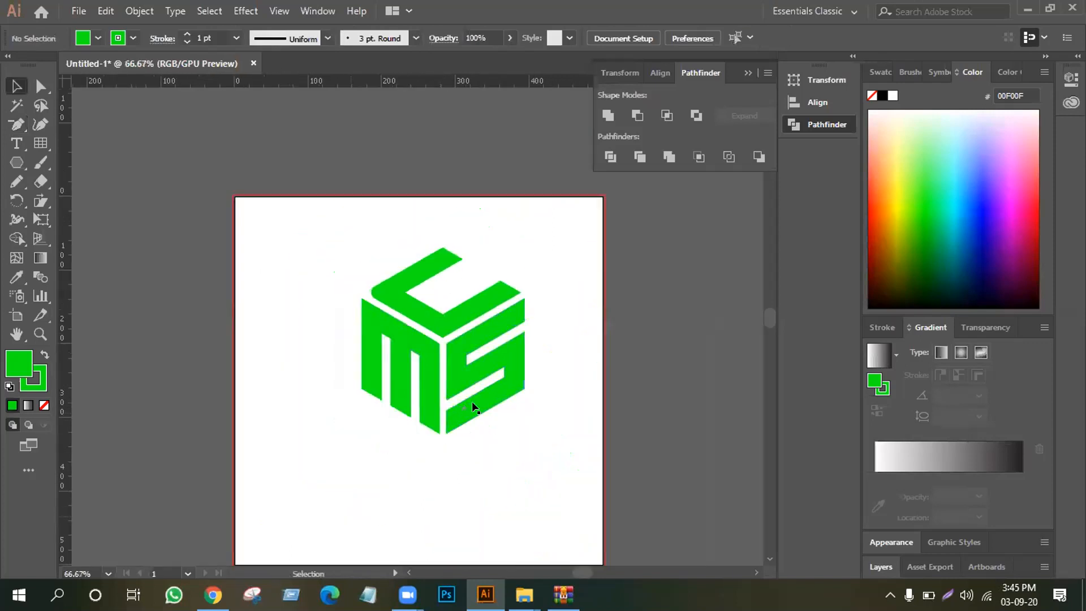
click(32, 87)
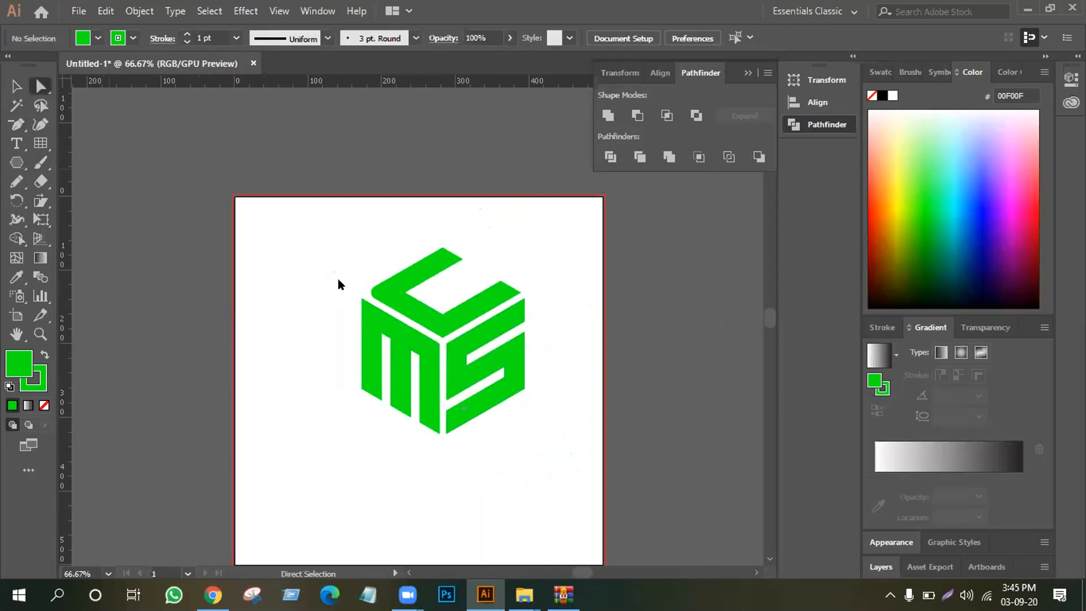
drag(526, 339, 509, 355)
click(561, 355)
drag(541, 296, 512, 315)
click(506, 456)
drag(441, 405, 473, 444)
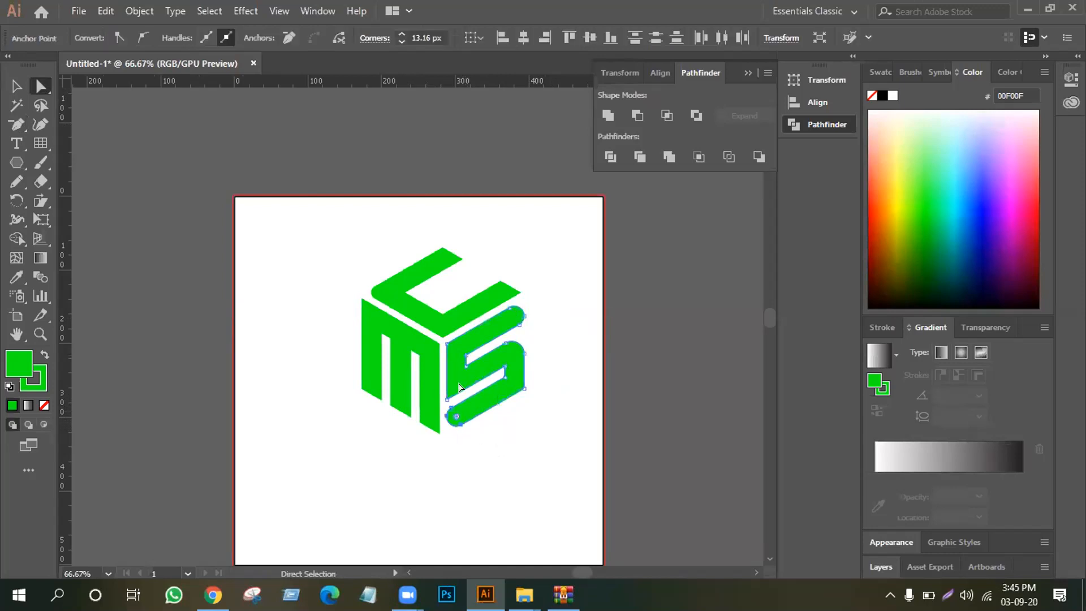
Round the S's corner beside the M, just above the bottom bar, to about 13.6 px
click(449, 402)
click(448, 399)
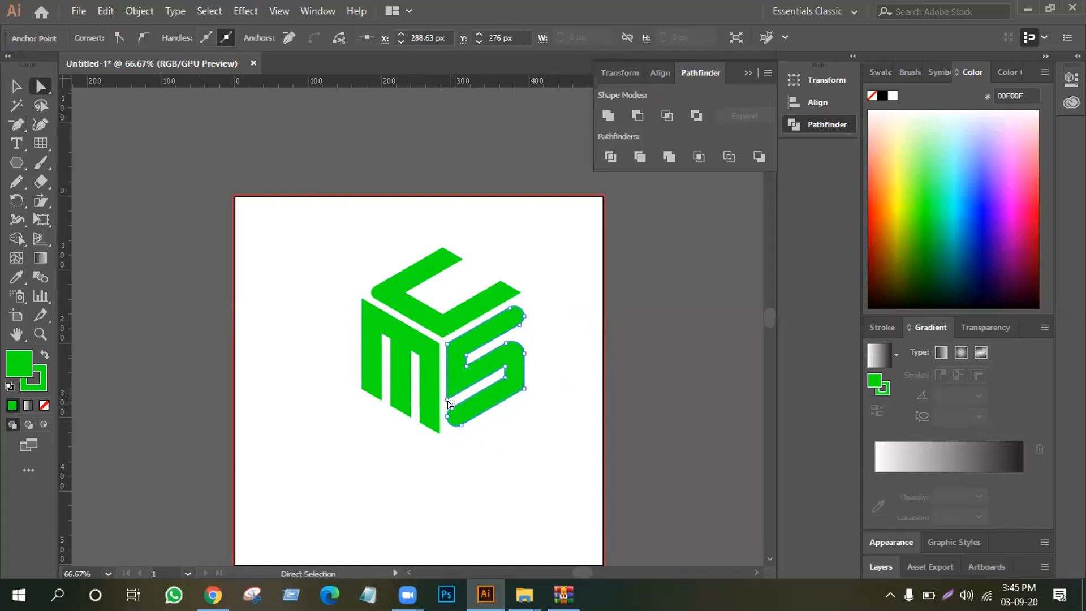
click(447, 386)
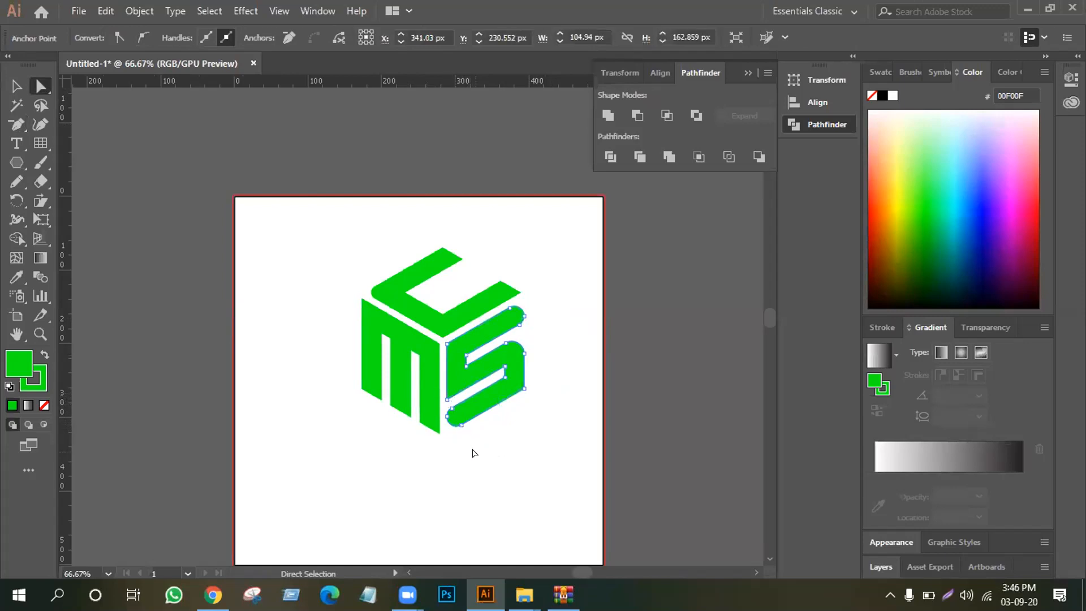
scroll(474, 453, up, 3)
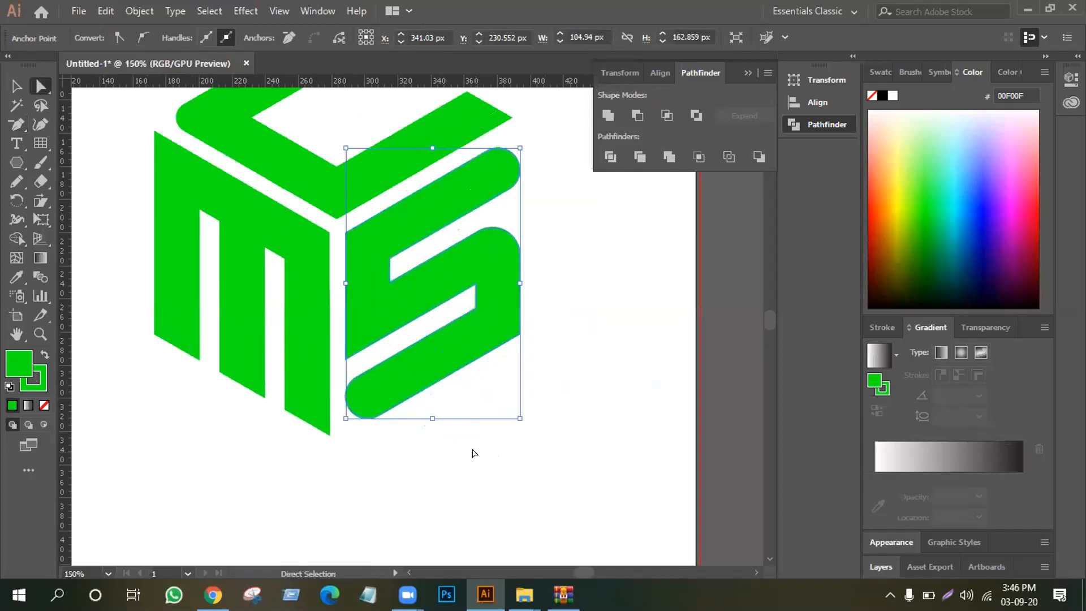
click(407, 356)
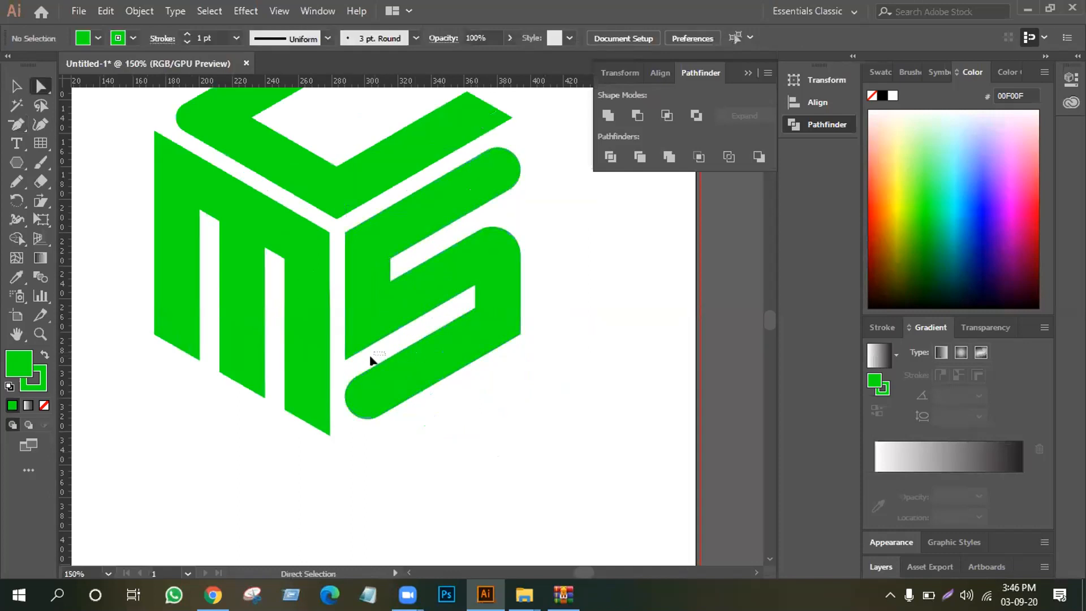
click(340, 367)
click(346, 359)
drag(350, 344, 368, 315)
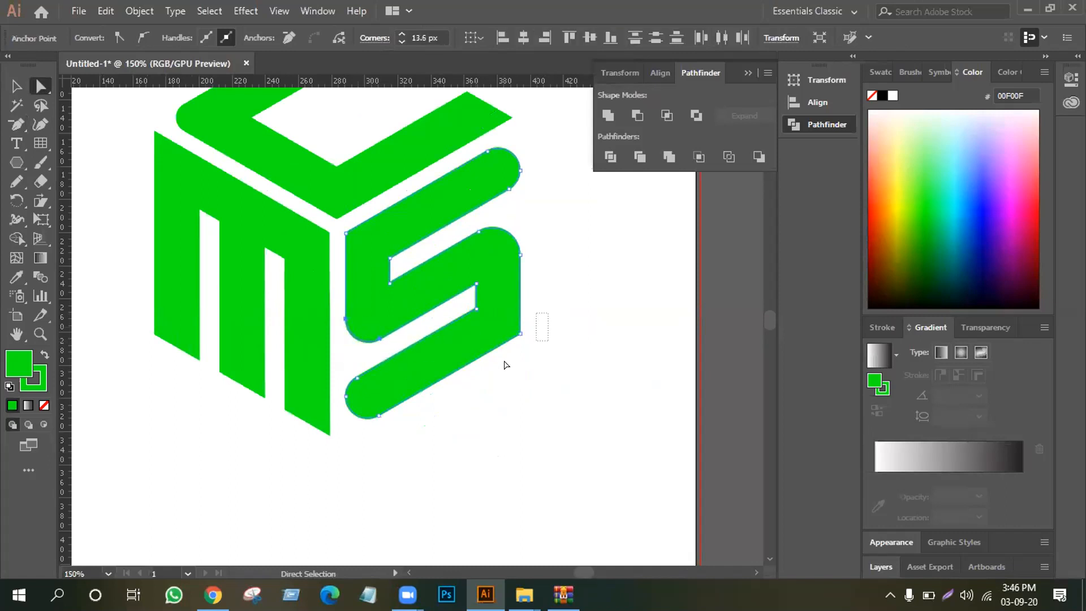
Round the S's lower outer corner on the side away from the M
click(499, 348)
click(505, 327)
drag(504, 327, 493, 323)
click(538, 373)
Round the S's upper corner where it meets the M and C, undoing the accidental change to the C
drag(337, 220, 343, 224)
key(ctrl+z)
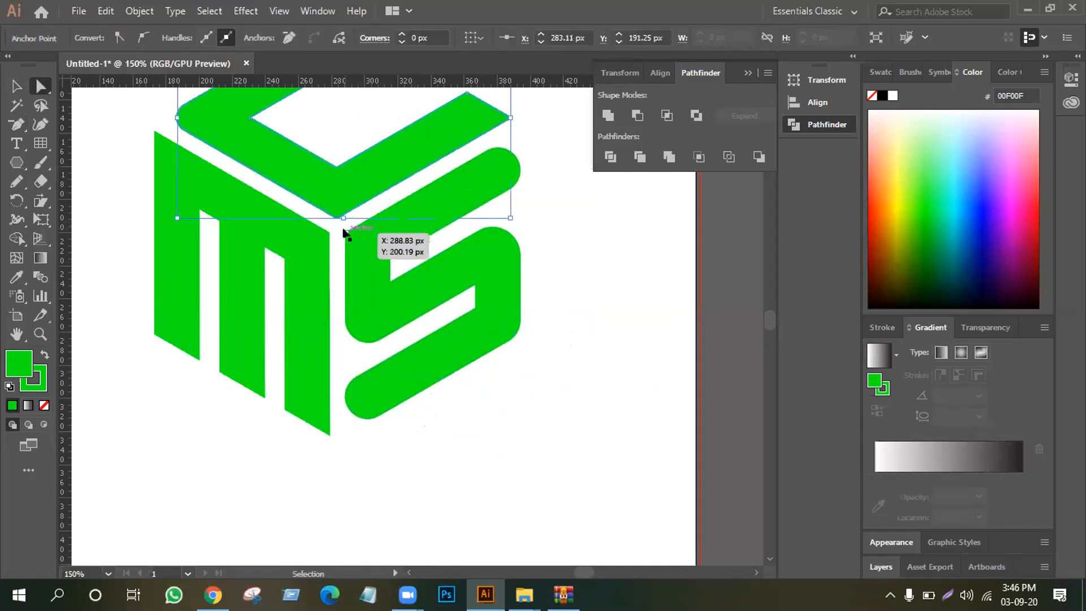
click(347, 233)
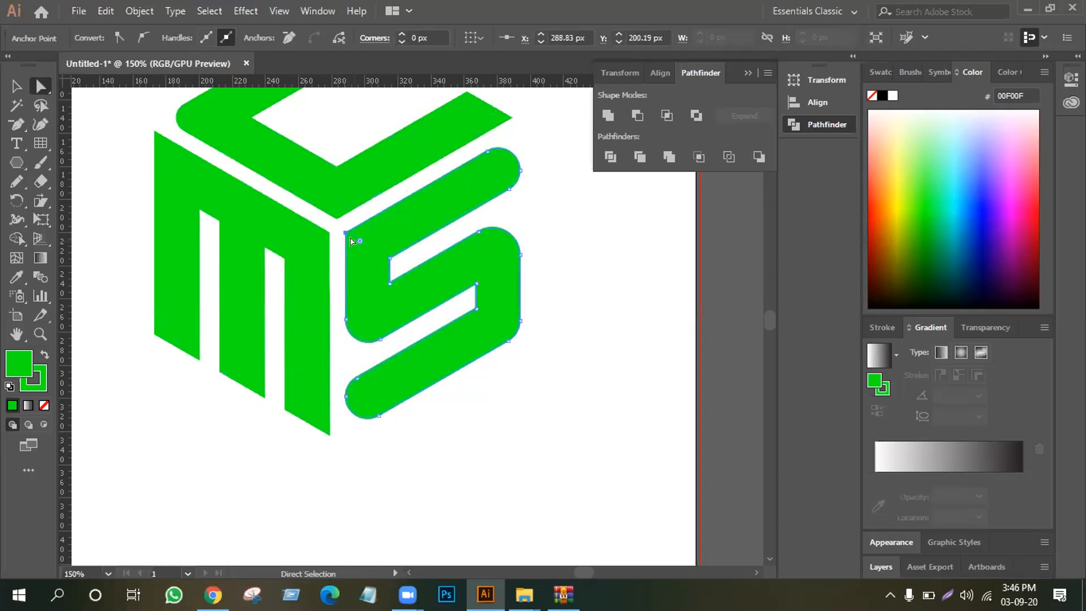
click(534, 226)
Try pulling the C's front corner point down between the M and S, undo it, and fit the artboard in view
drag(334, 217, 334, 255)
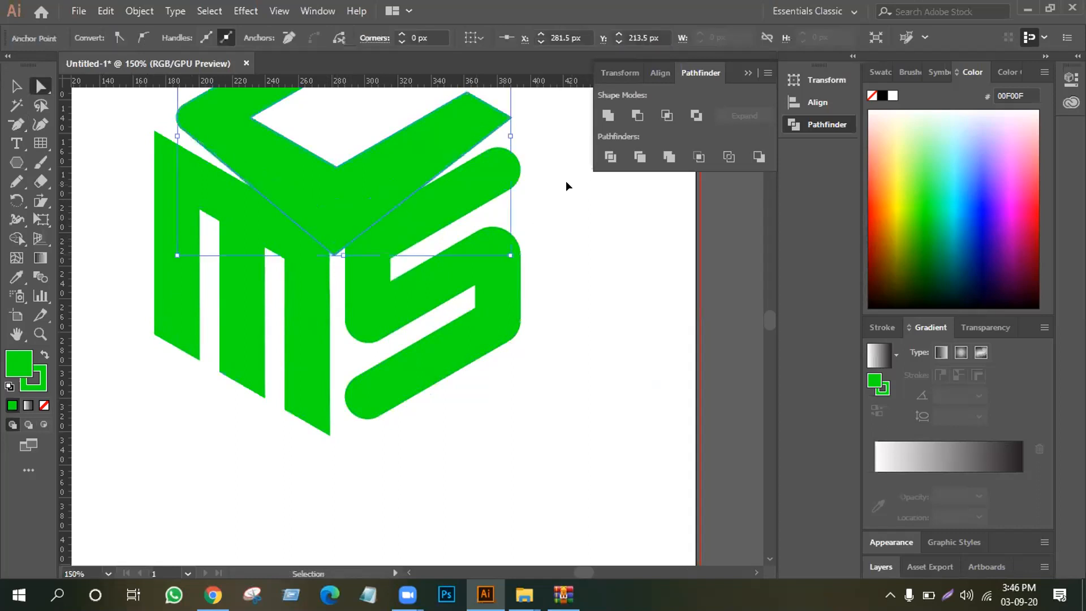
key(ctrl+z)
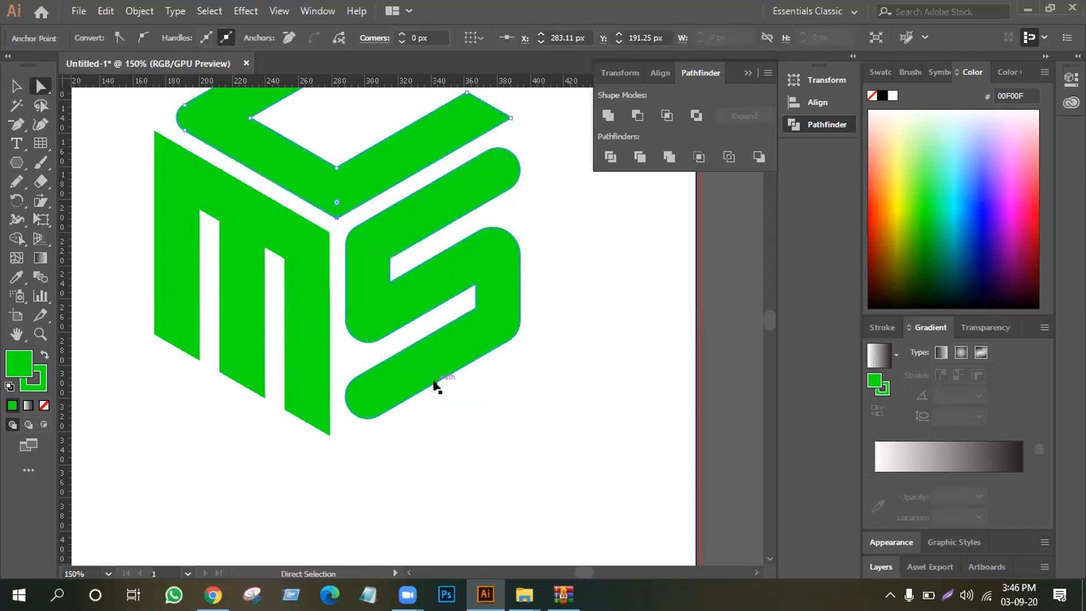
key(ctrl+0)
click(325, 391)
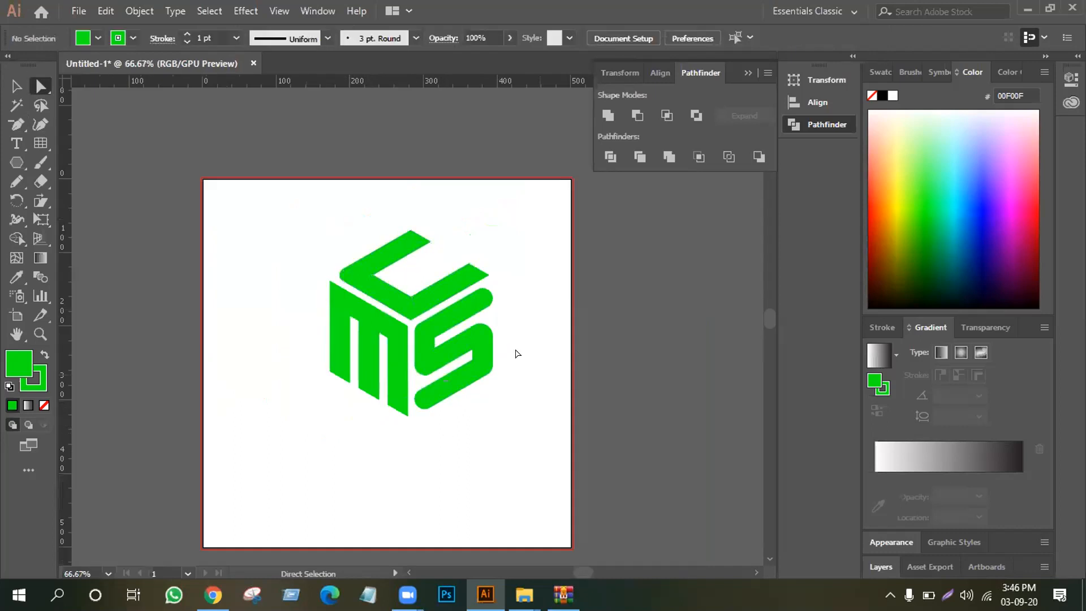
Move the C up clear of the other letters, and try shifting the M away from the S and back
drag(398, 300, 404, 247)
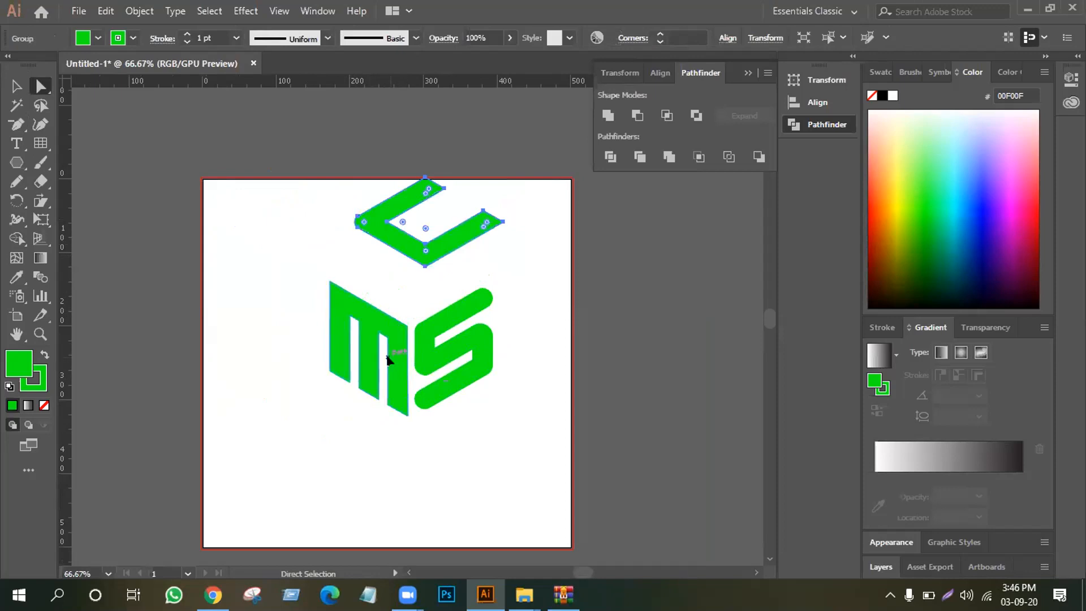
drag(387, 356, 315, 340)
key(ctrl+z)
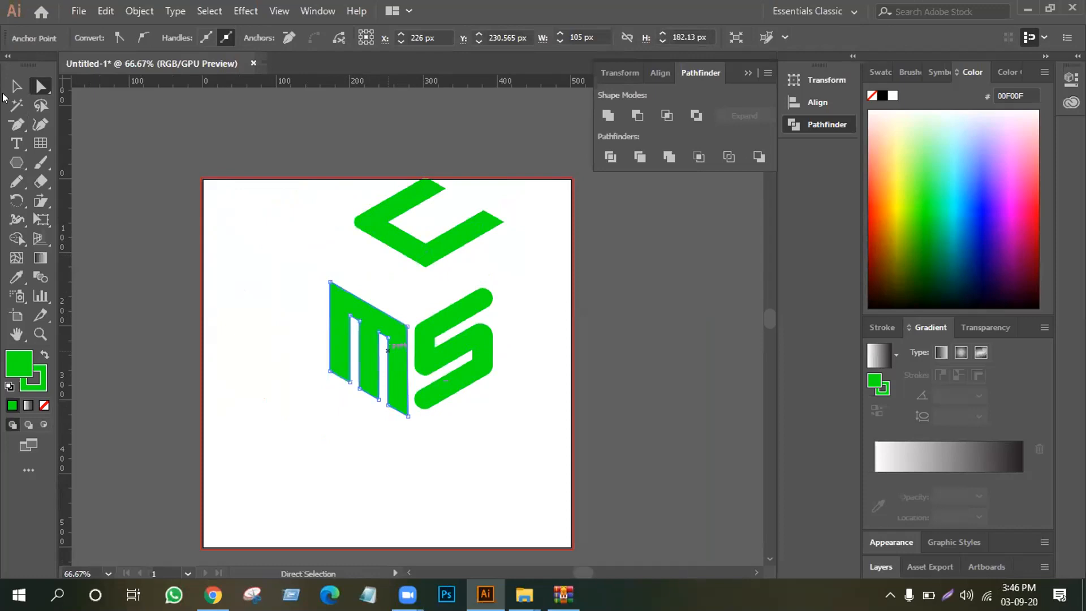
key(v)
drag(383, 325, 284, 299)
drag(286, 300, 386, 324)
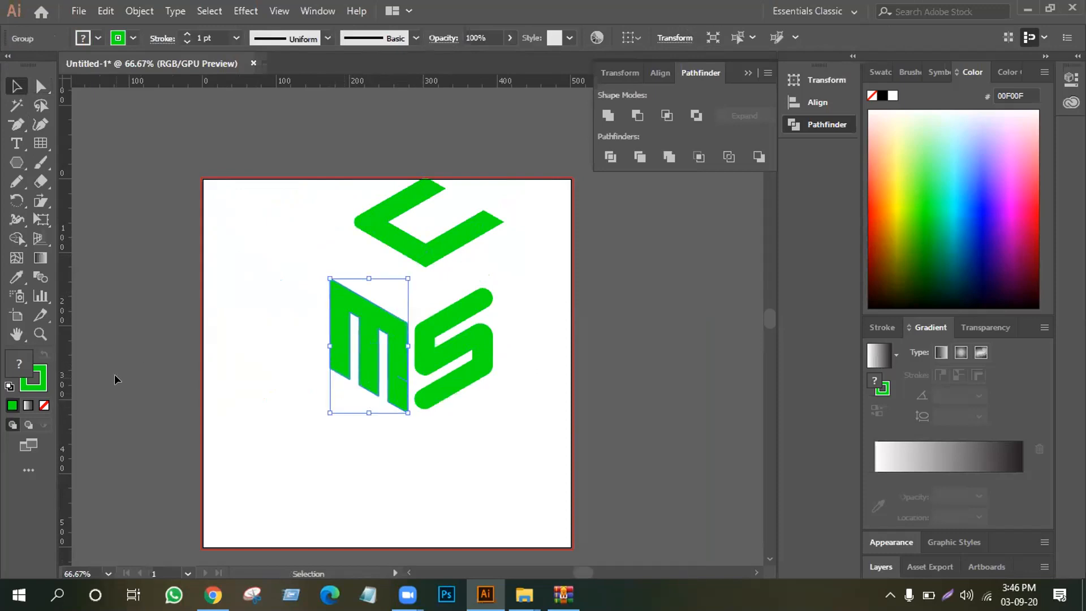
Remove the M's fill and delete the stray anchor point inside the leg beside the S
click(419, 312)
click(385, 321)
click(43, 404)
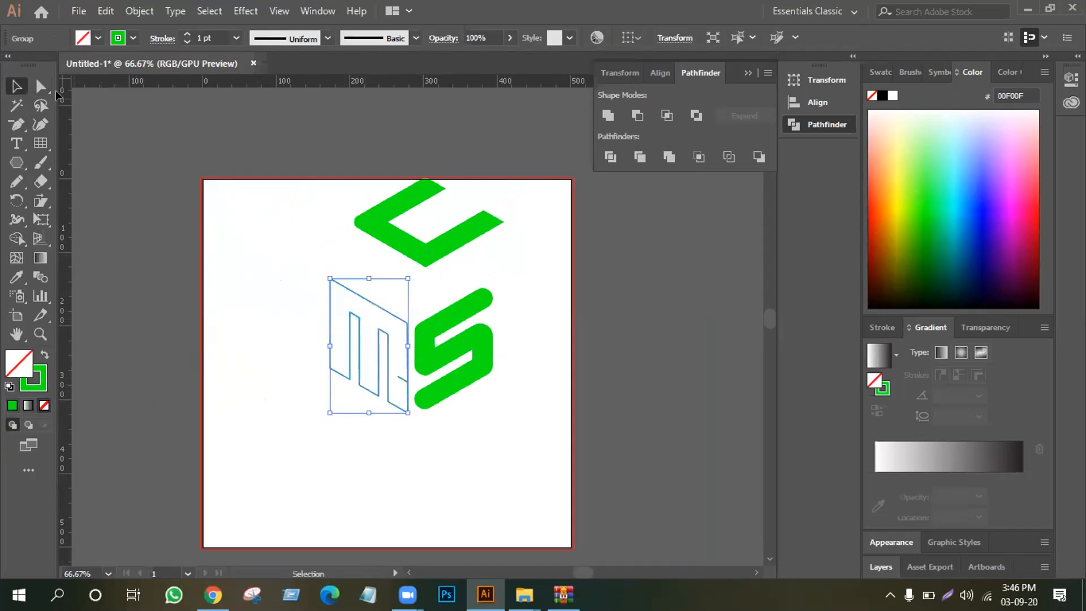
key(a)
click(398, 376)
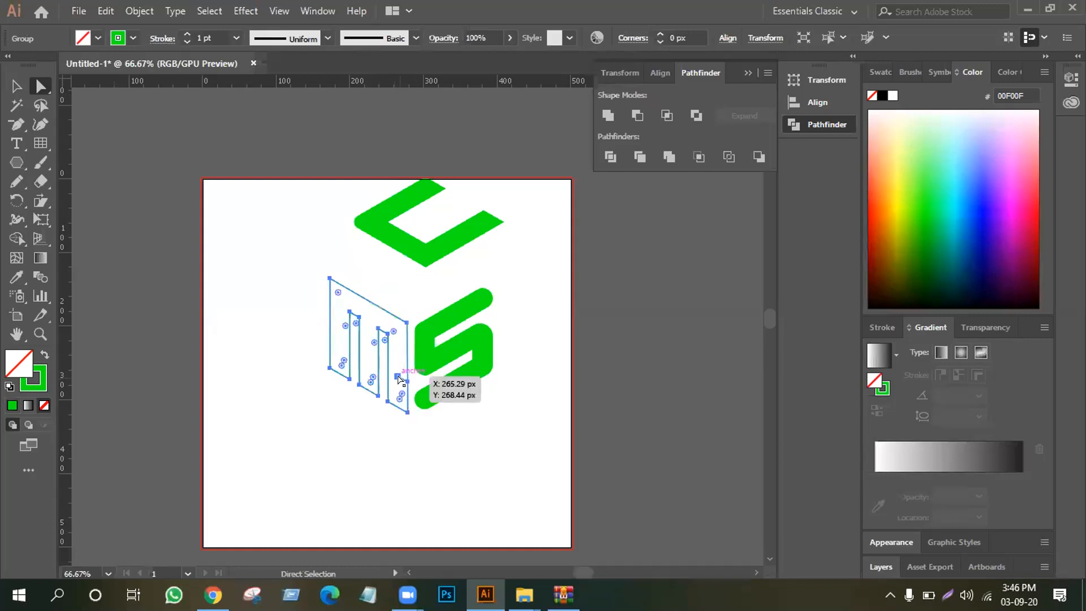
click(16, 124)
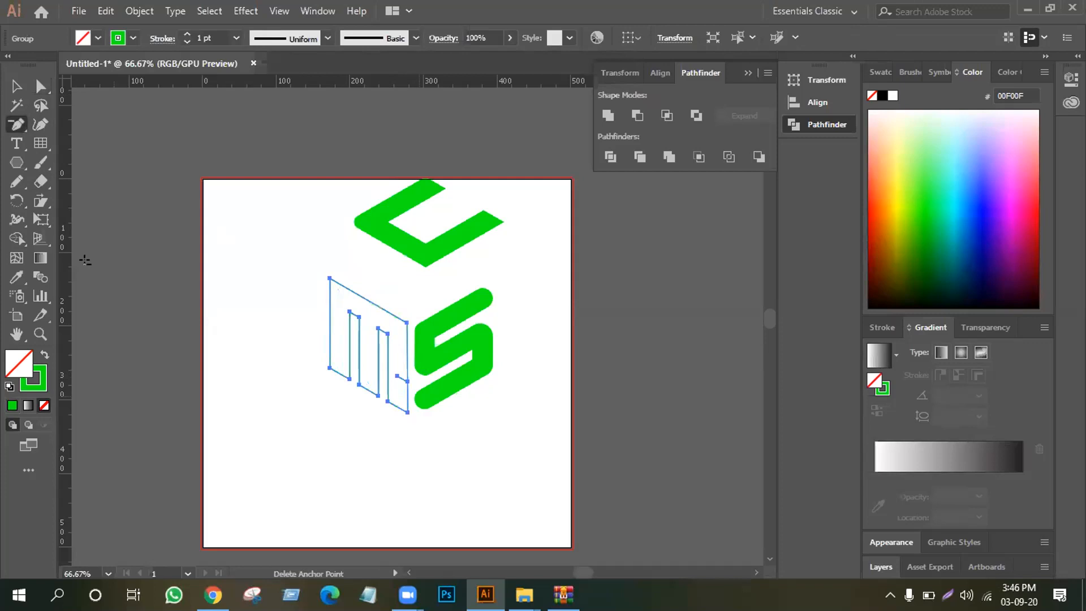
click(398, 377)
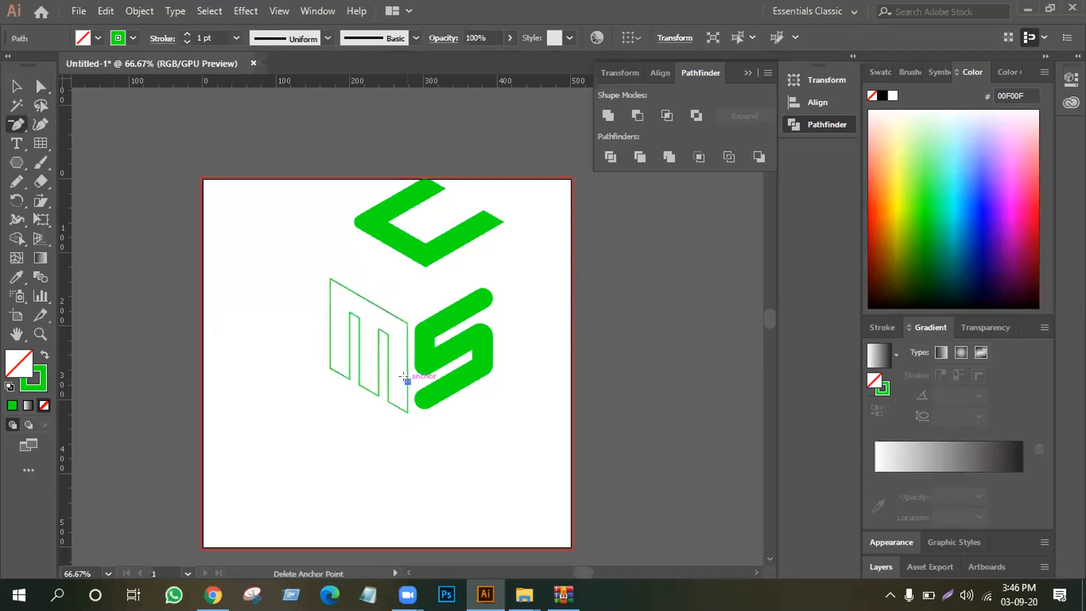
Swap the M's fill and stroke to give it a solid green fill with no stroke
key(ctrl+shift+a)
click(45, 350)
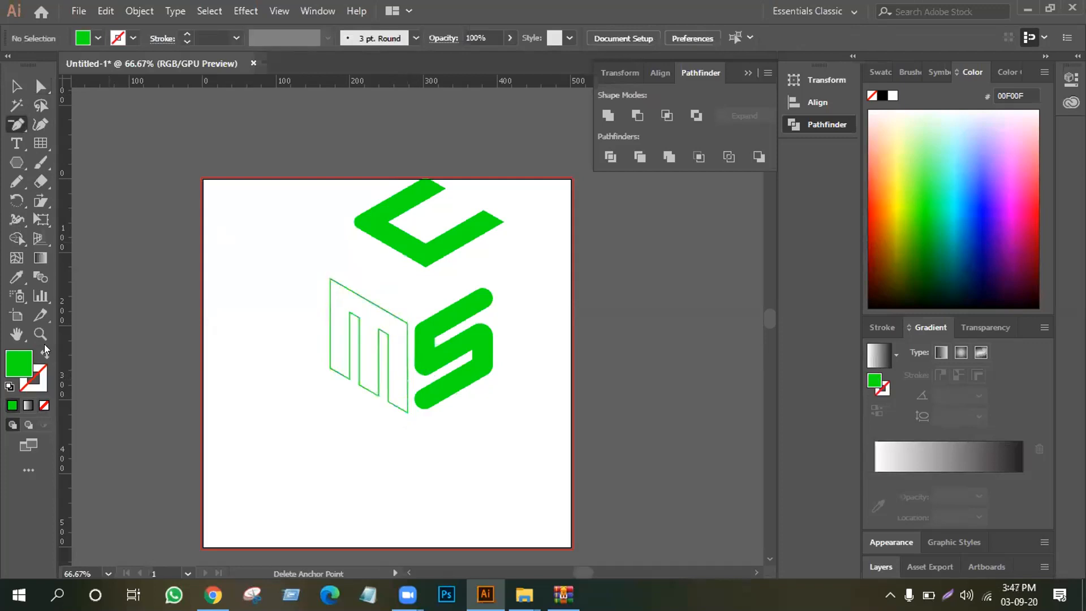
click(17, 87)
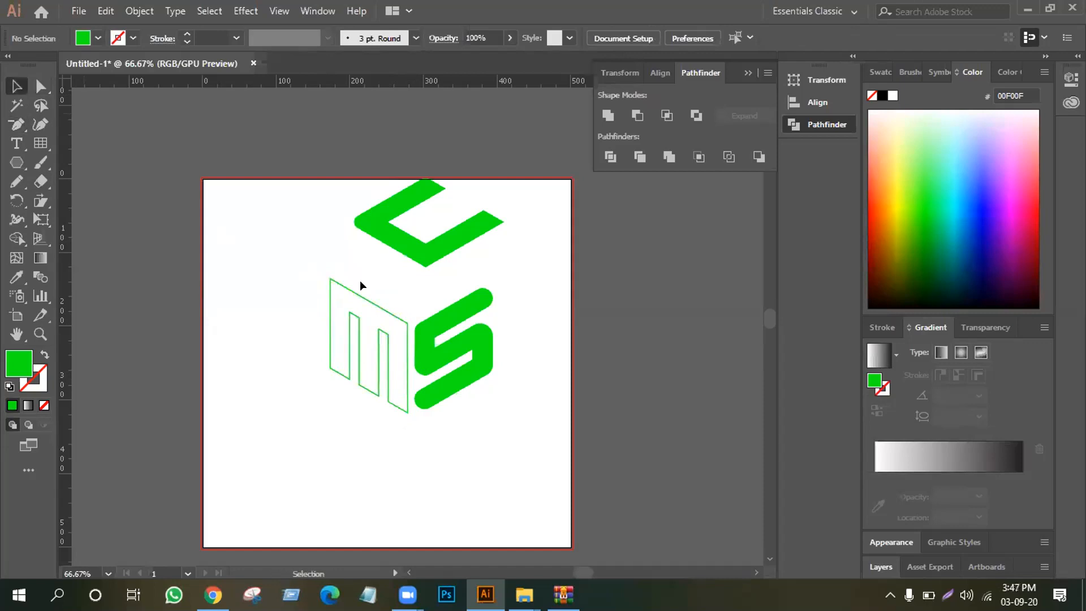
key(ctrl+z)
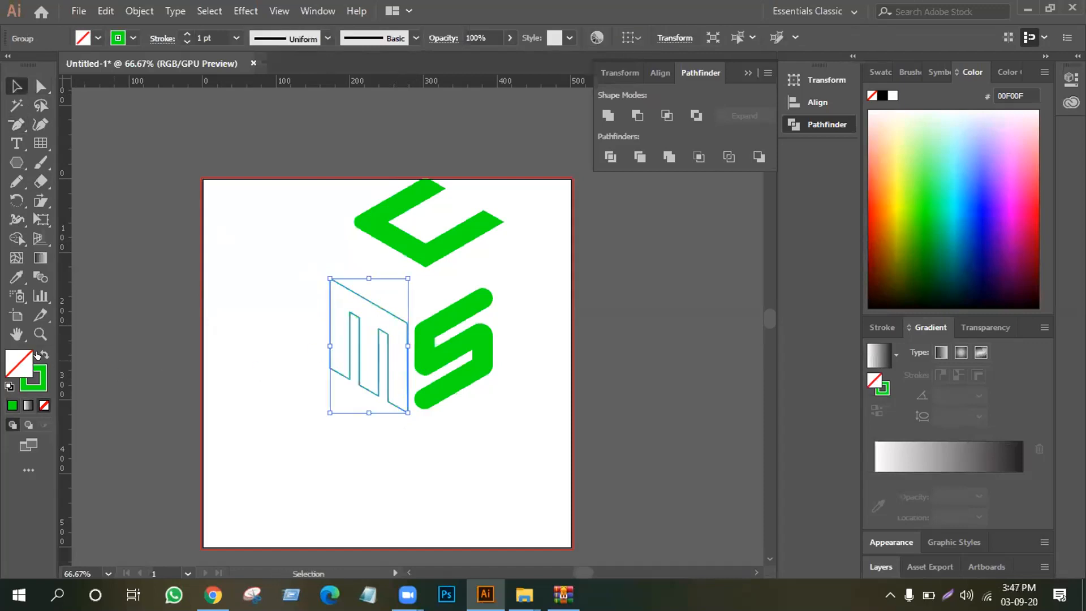
click(44, 352)
Move the C back down to form the cube's top face above the M and S
click(302, 226)
drag(413, 252, 396, 298)
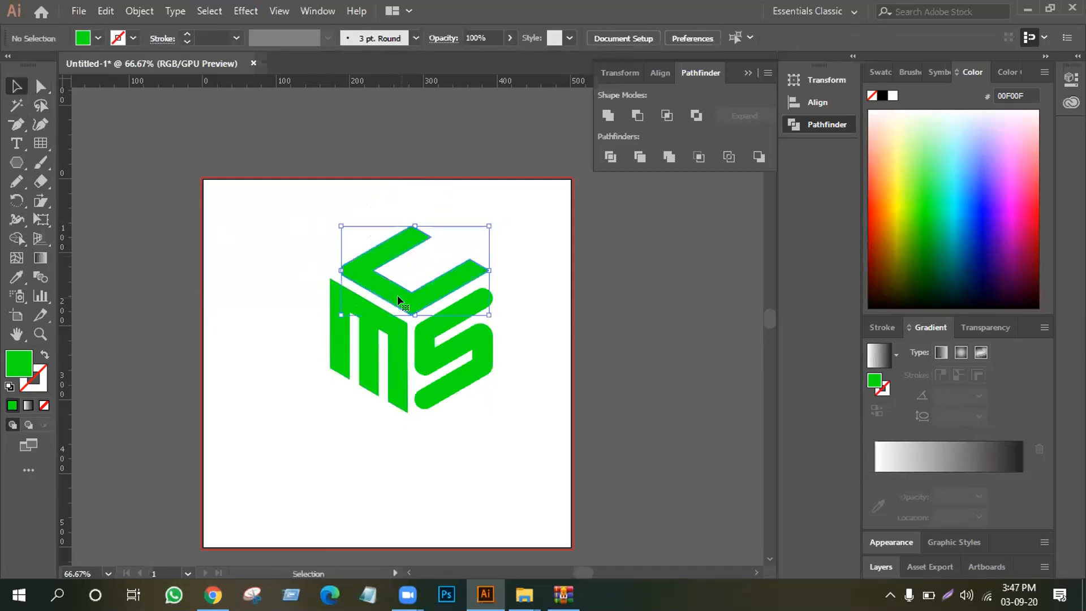
click(261, 276)
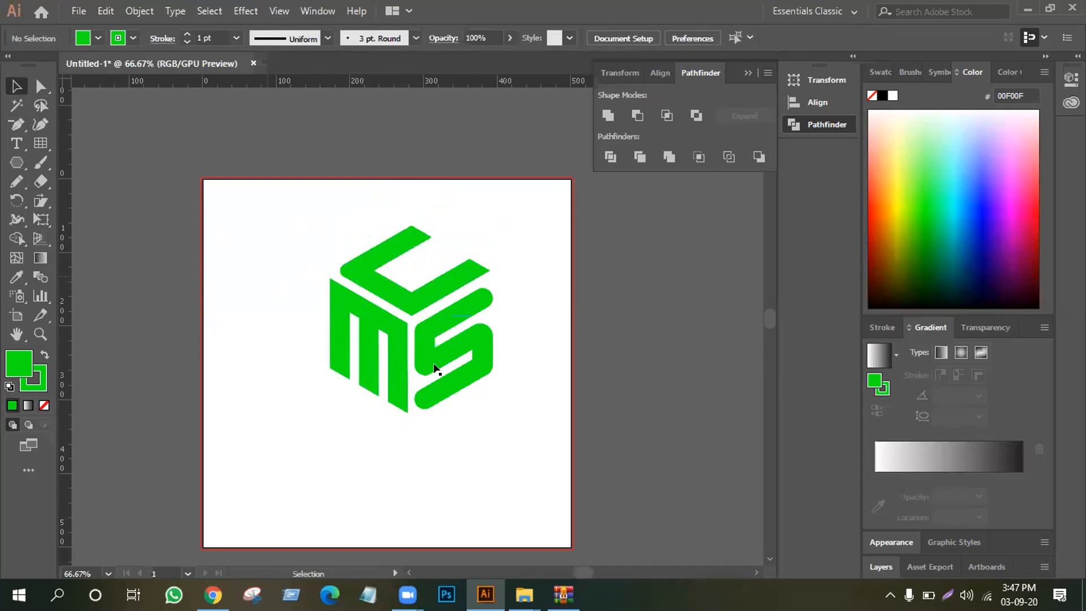
Round the M's lowest corner, at the foot of the leg beside the S
click(34, 85)
drag(414, 427, 395, 396)
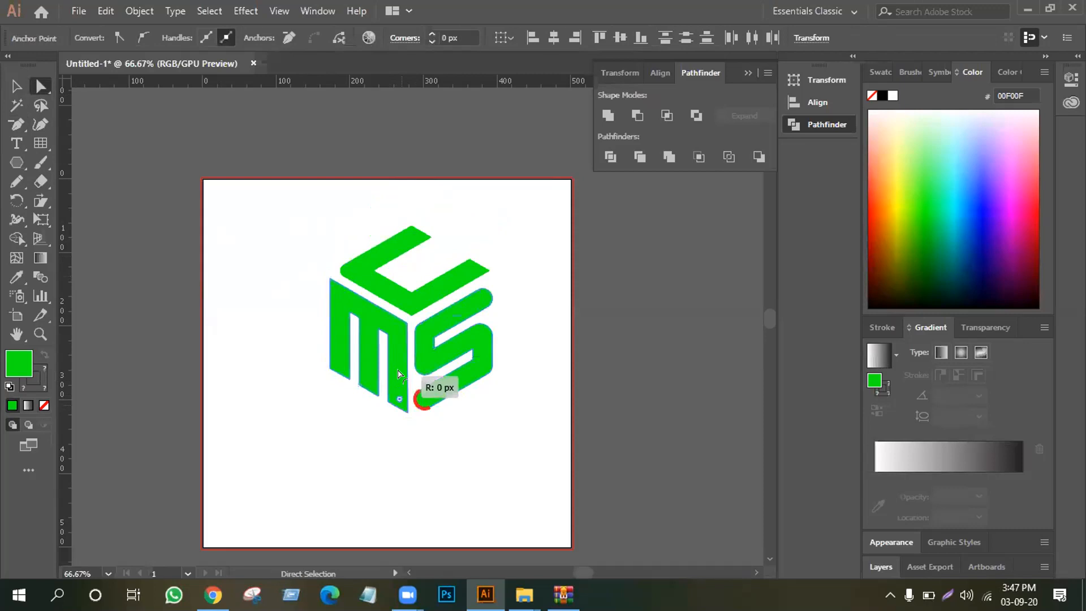
click(388, 413)
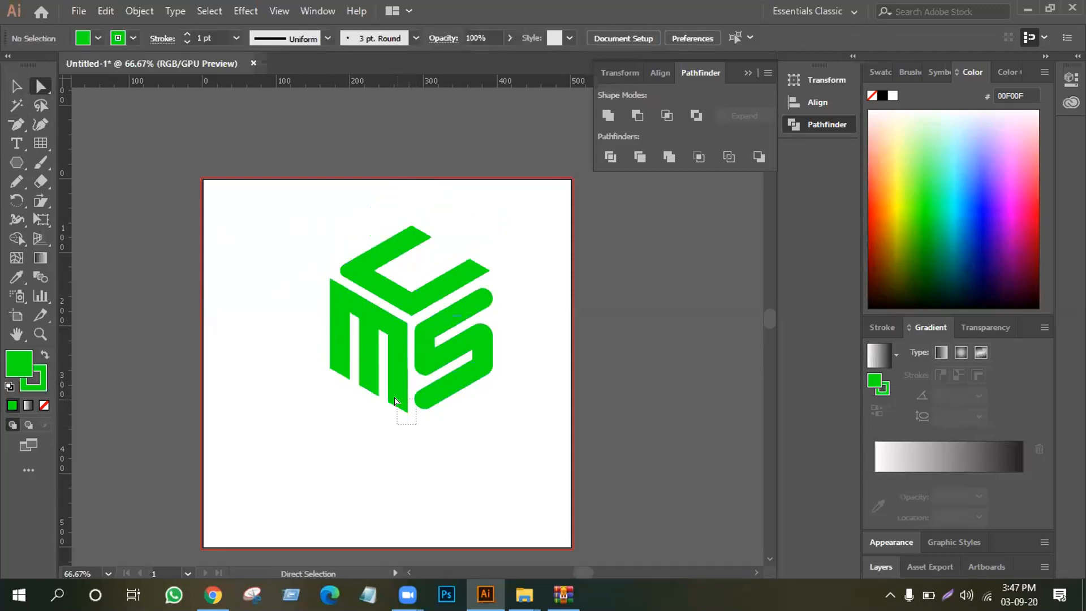
click(395, 396)
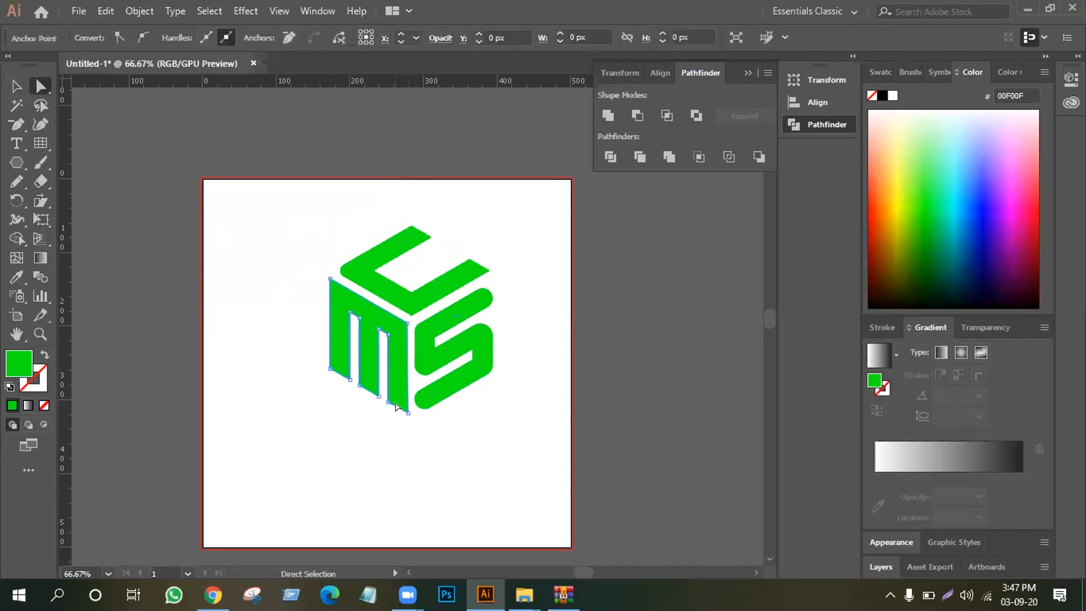
click(406, 412)
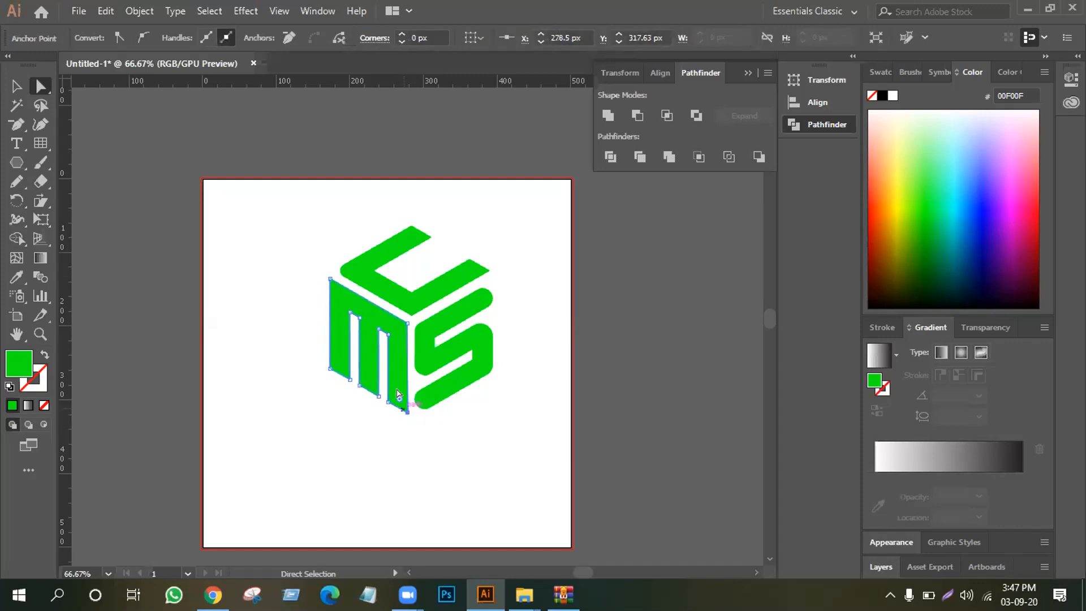
drag(399, 403, 395, 390)
click(400, 439)
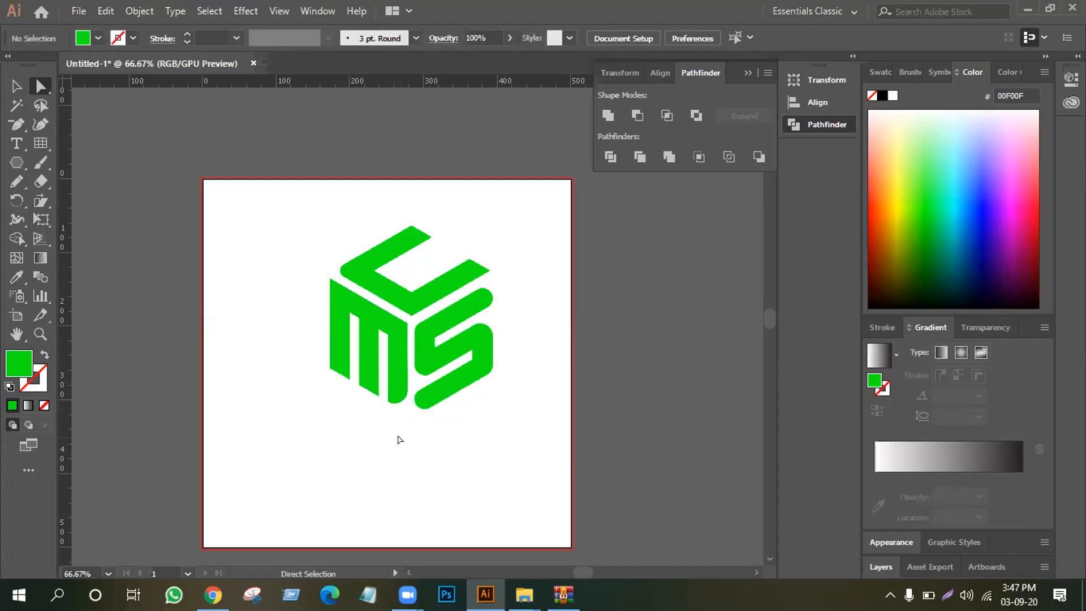
Round the M's upper and lower outer corners on the side away from the S
click(330, 279)
drag(338, 293, 346, 307)
click(299, 366)
click(331, 372)
drag(341, 366, 357, 360)
click(246, 331)
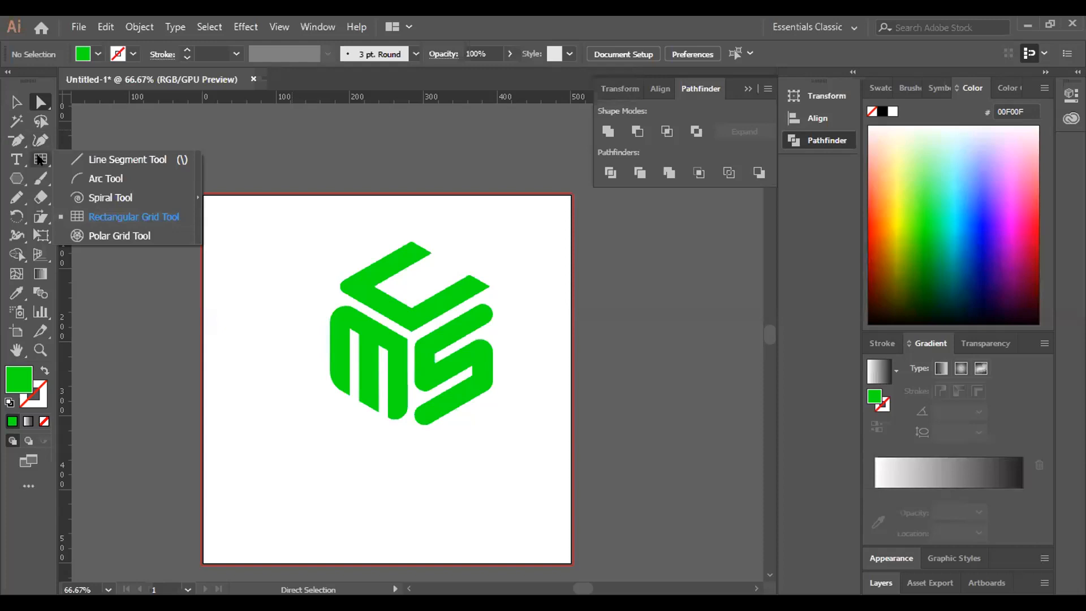
Draw a square rectangular grid with 7 horizontal and 7 vertical dividers beside the M, overlapping the artboard's edge, and deselect it
click(39, 160)
double_click(39, 160)
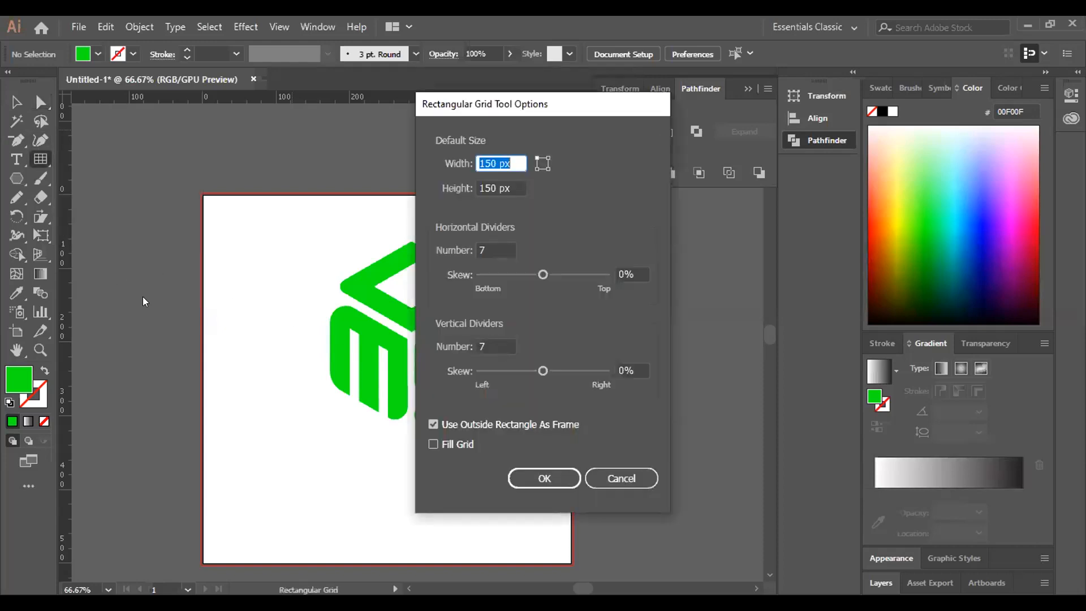
click(537, 472)
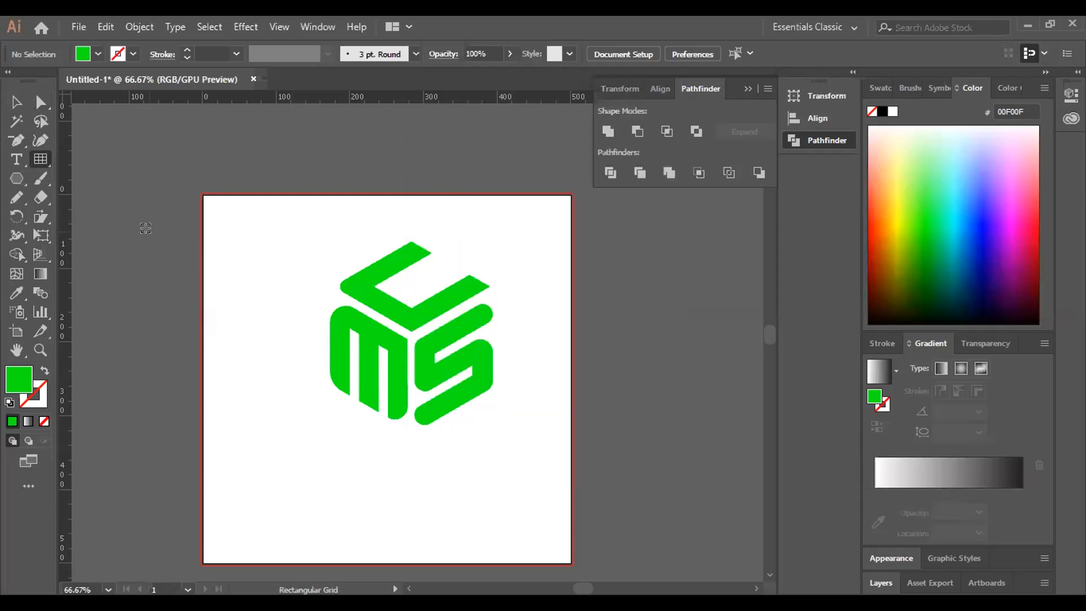
drag(149, 231, 317, 399)
click(16, 103)
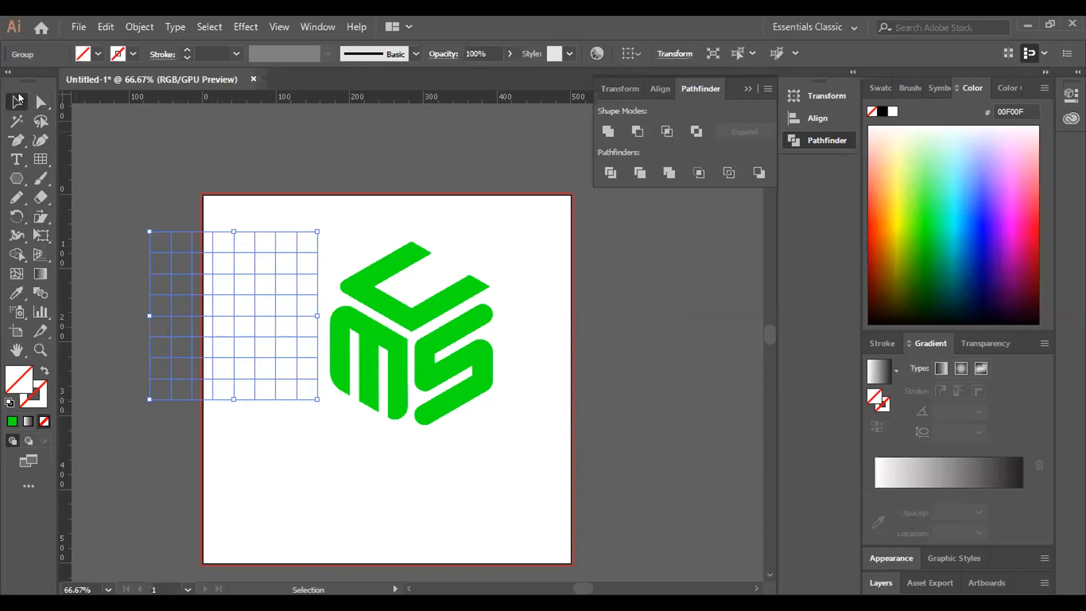
click(290, 423)
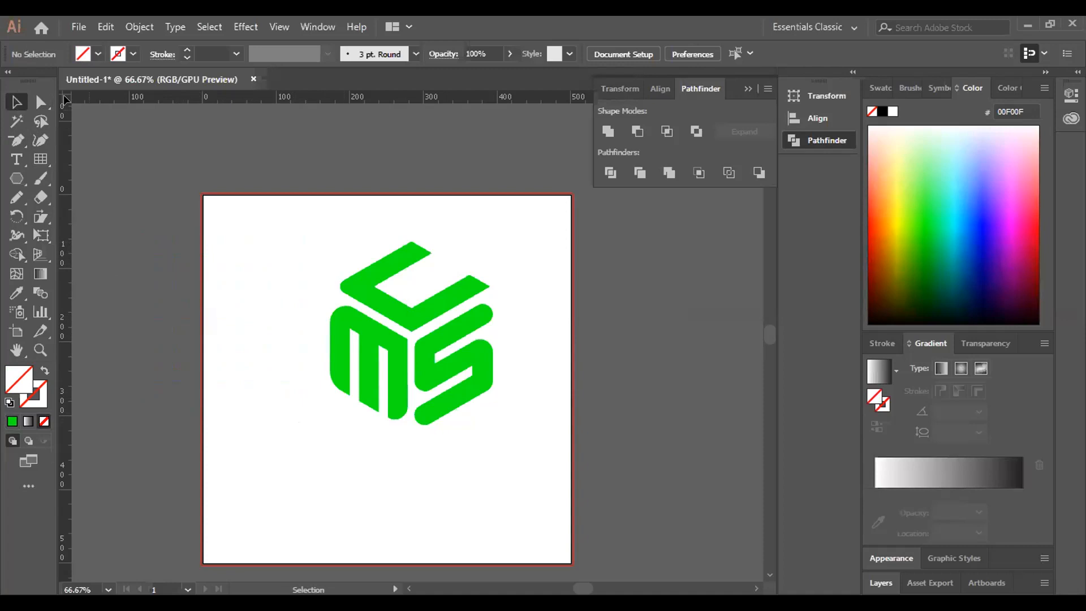
drag(41, 162, 119, 217)
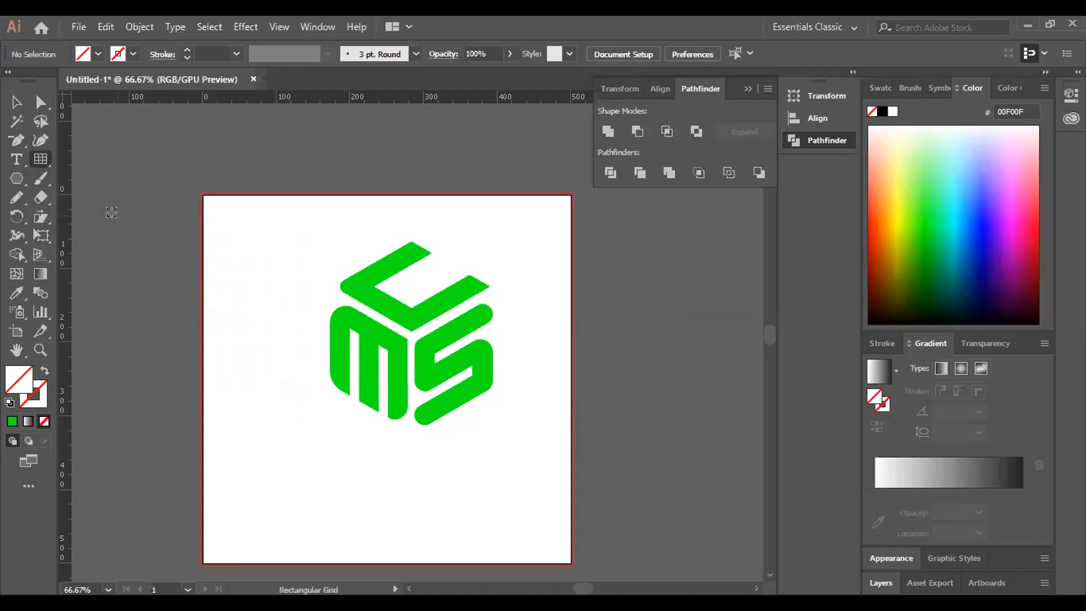
click(14, 102)
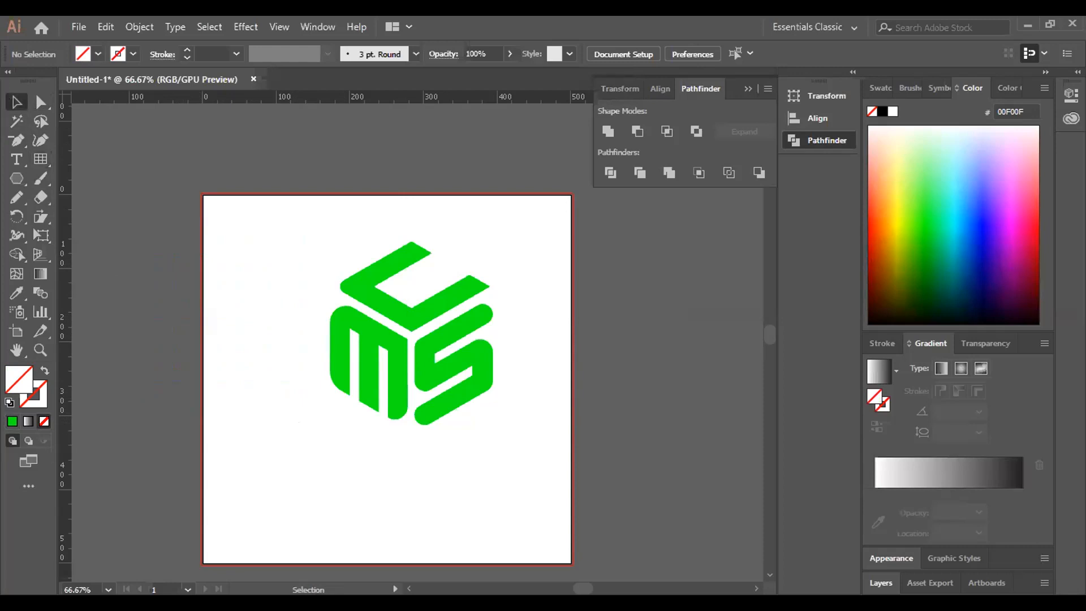